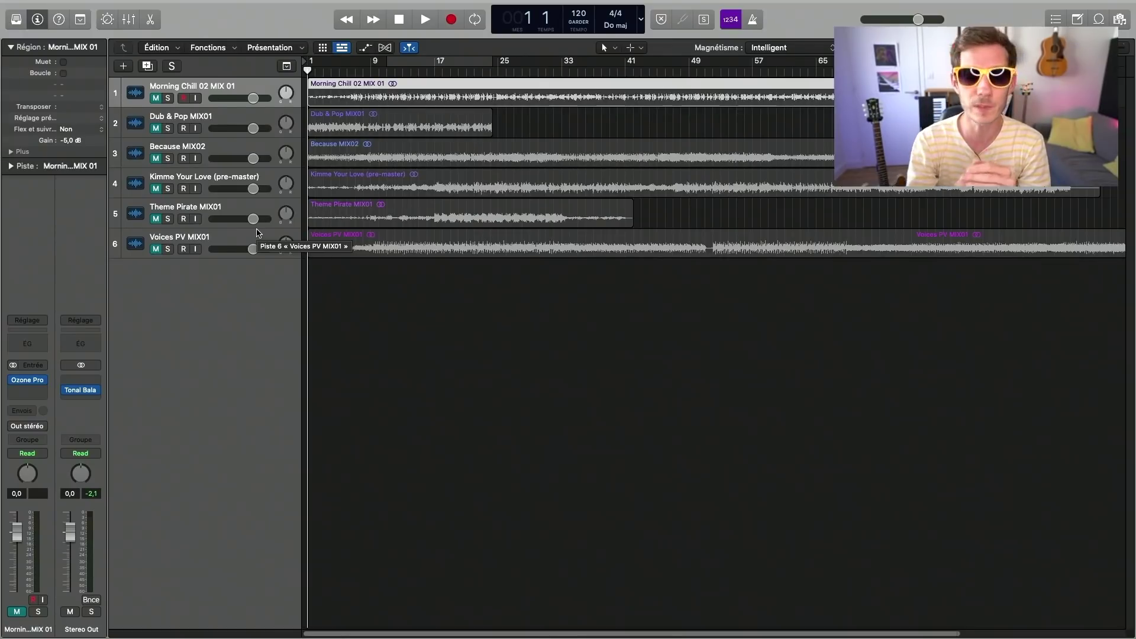
# Step: Unmute the Morning Chill 02 MIX 01 track and display Equalizer 1 in its Ozone Pro plug-in
pyautogui.click(27, 380)
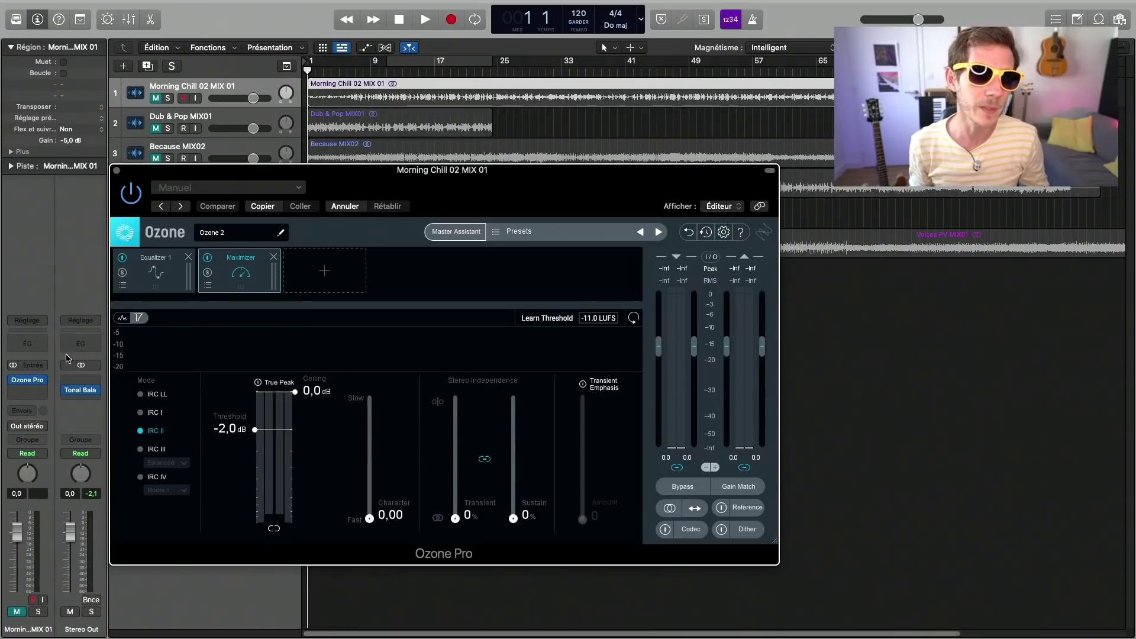
pyautogui.moveTo(473, 172); pyautogui.dragTo(428, 184)
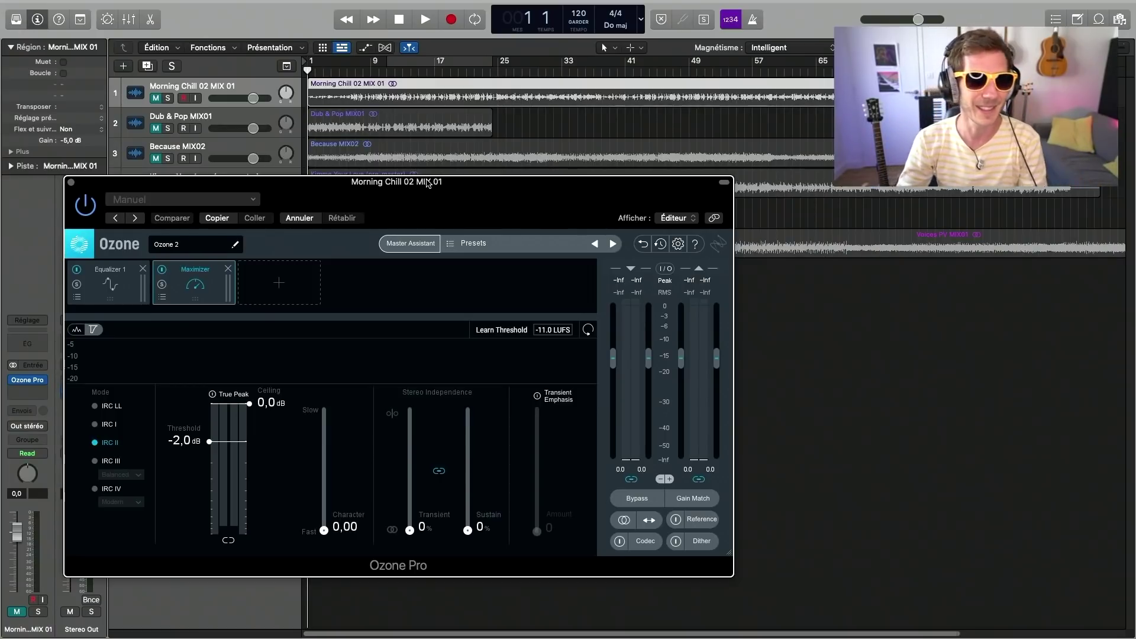
pyautogui.click(157, 104)
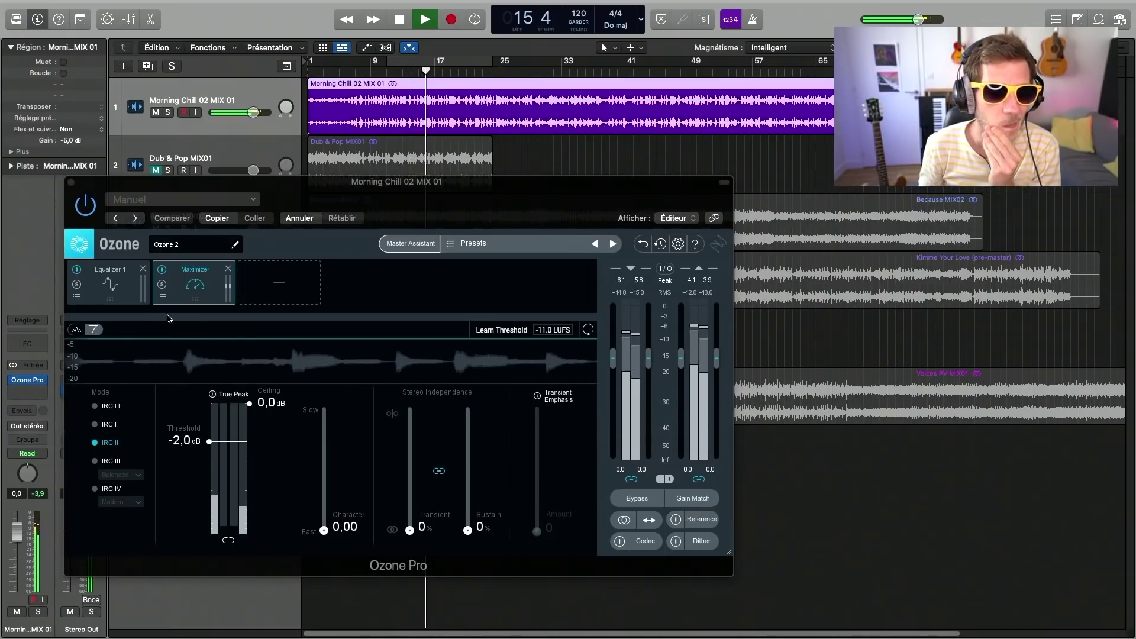
pyautogui.click(126, 300)
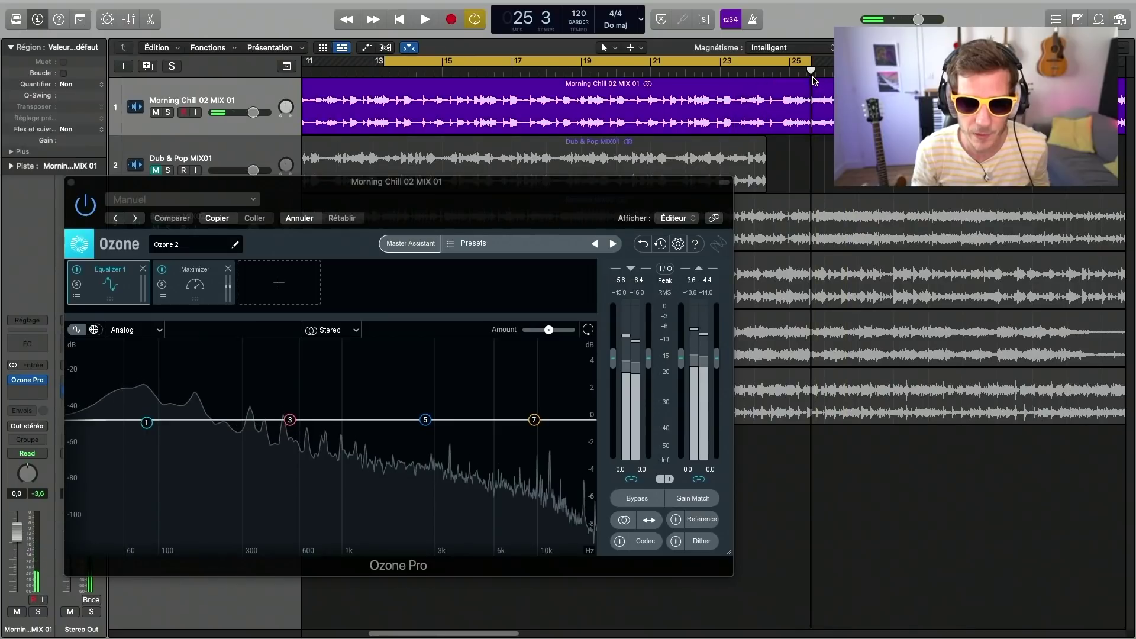
# Step: Check the end of the looped section near bar 25 of Morning Chill and audition the loop
pyautogui.keyDown('ctrl'); pyautogui.keyDown('alt'); pyautogui.click(810, 111); pyautogui.keyUp('alt'); pyautogui.keyUp('ctrl')
pyautogui.keyDown('ctrl'); pyautogui.keyDown('alt'); pyautogui.click(811, 111); pyautogui.keyUp('alt'); pyautogui.keyUp('ctrl')
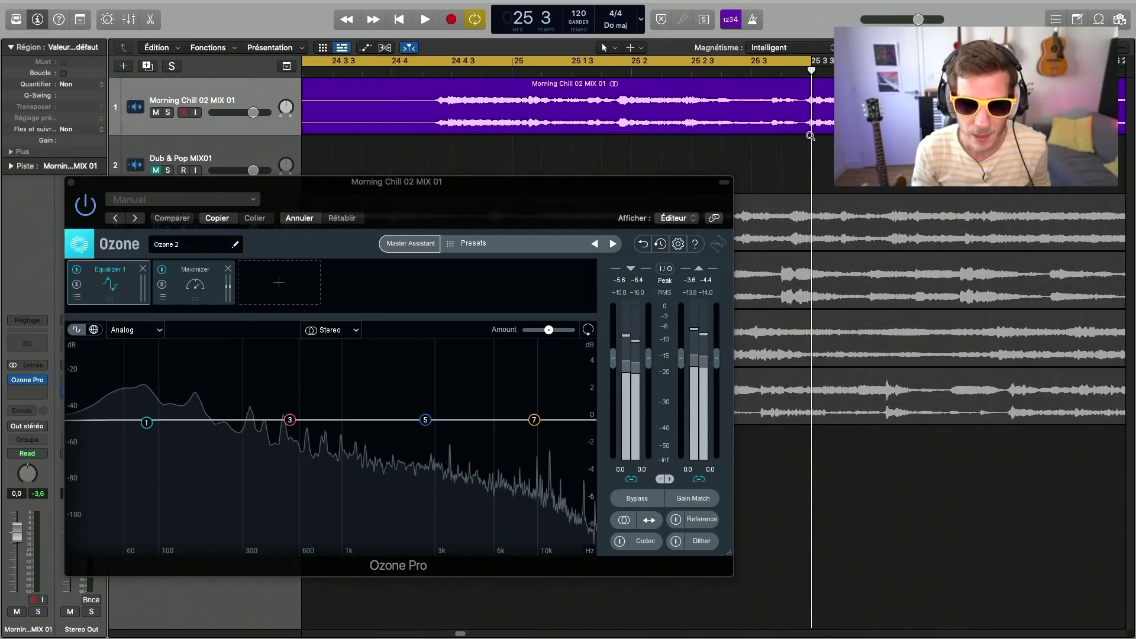
pyautogui.click(734, 73)
pyautogui.press('space')
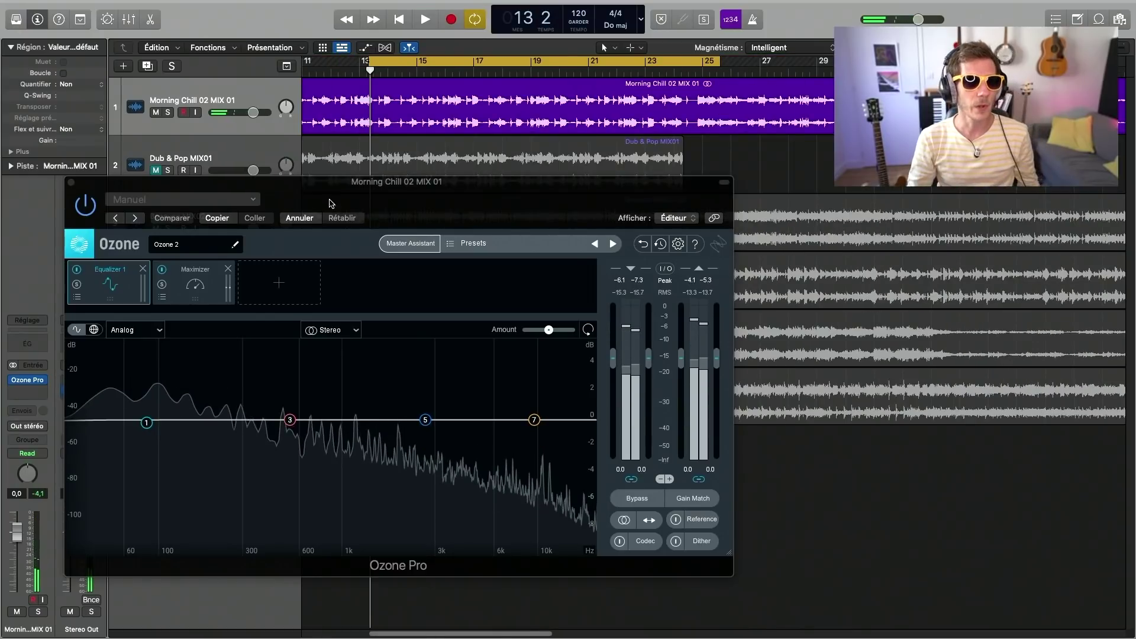
# Step: Display the Maximizer module's settings in Ozone Pro
pyautogui.moveTo(393, 193); pyautogui.dragTo(400, 189)
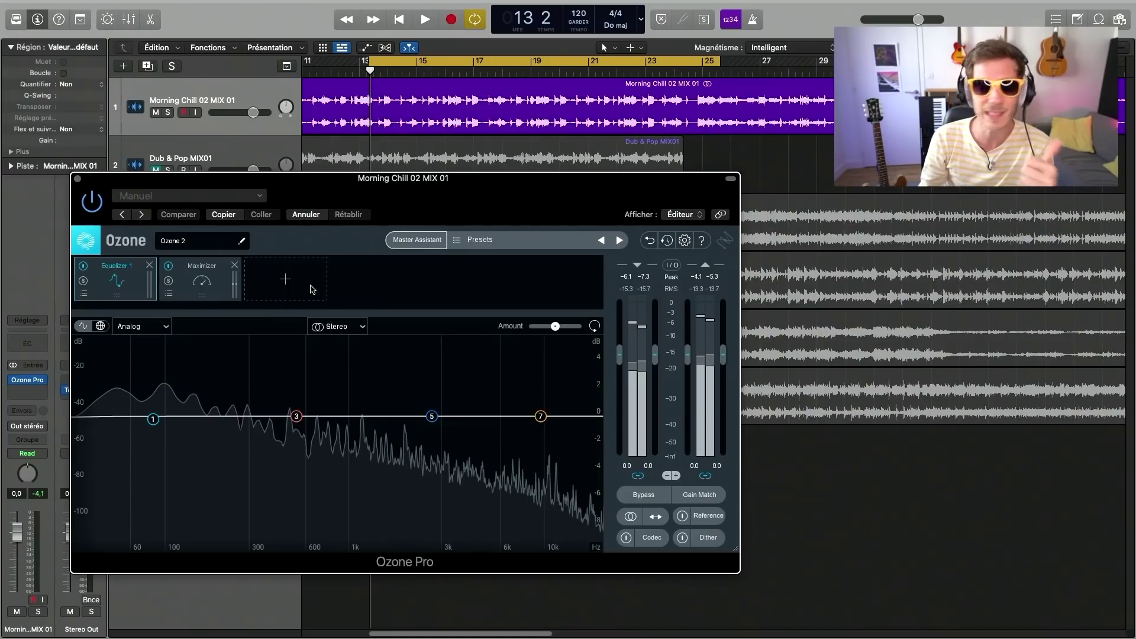
pyautogui.click(202, 287)
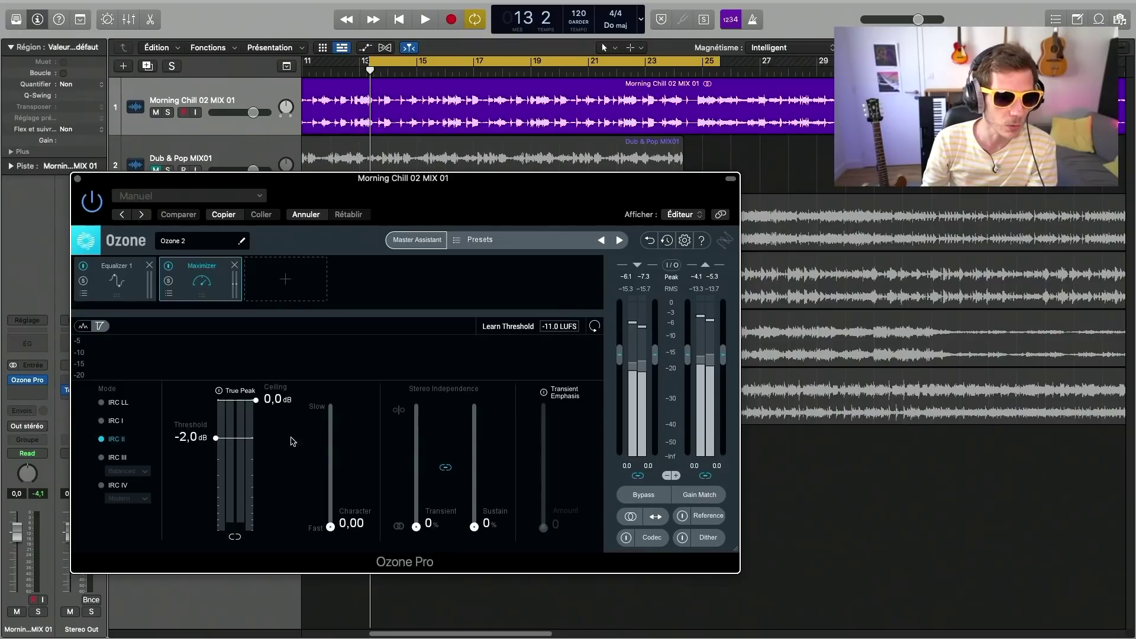
pyautogui.click(294, 286)
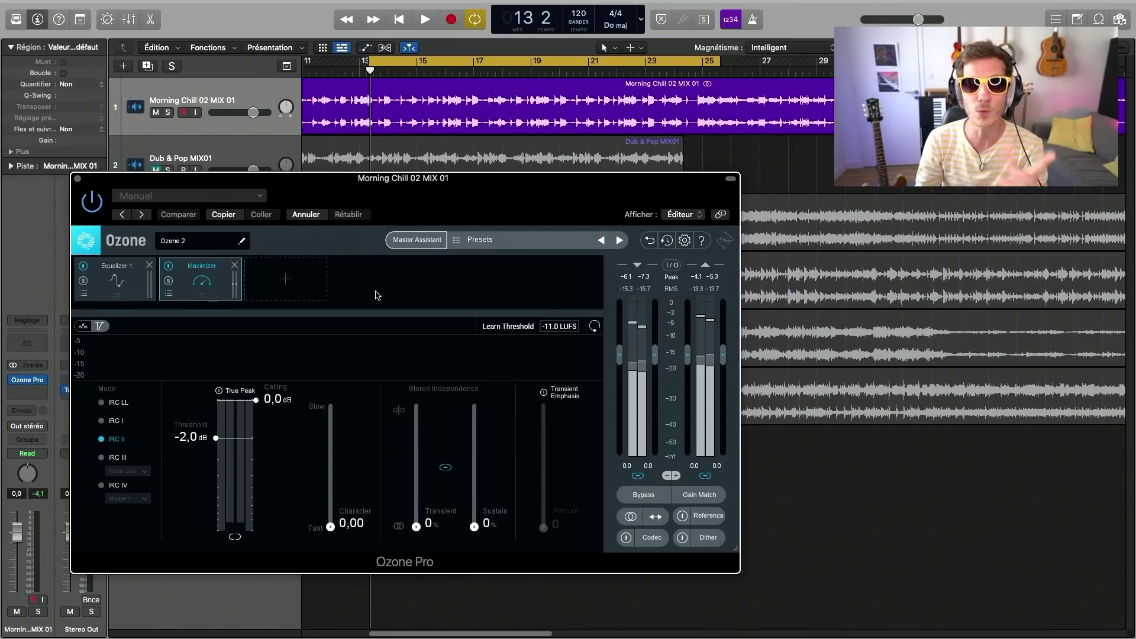
pyautogui.click(534, 243)
pyautogui.click(396, 232)
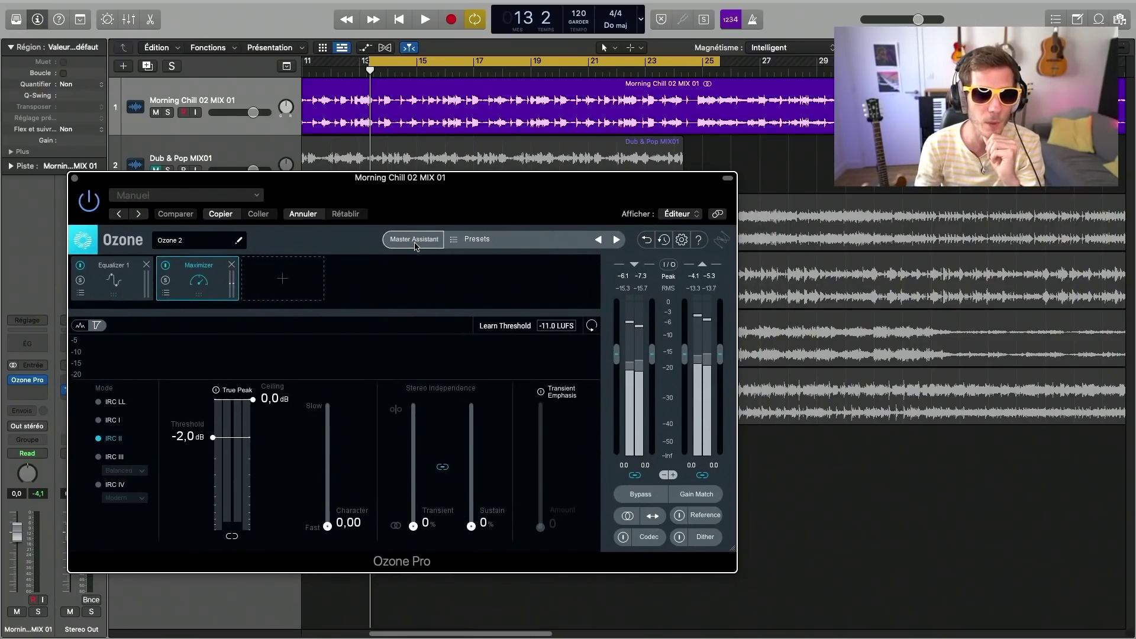
# Step: Open Master Assistant and choose Vintage modules, Manual loudness and EQ, and Low intensity
pyautogui.click(415, 239)
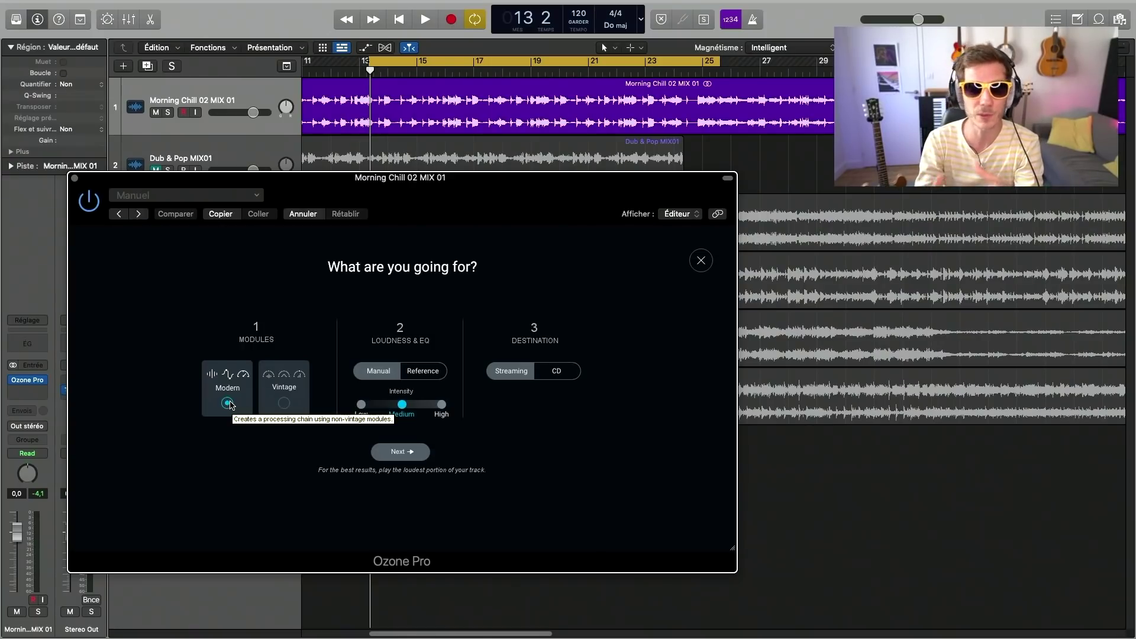
pyautogui.click(287, 380)
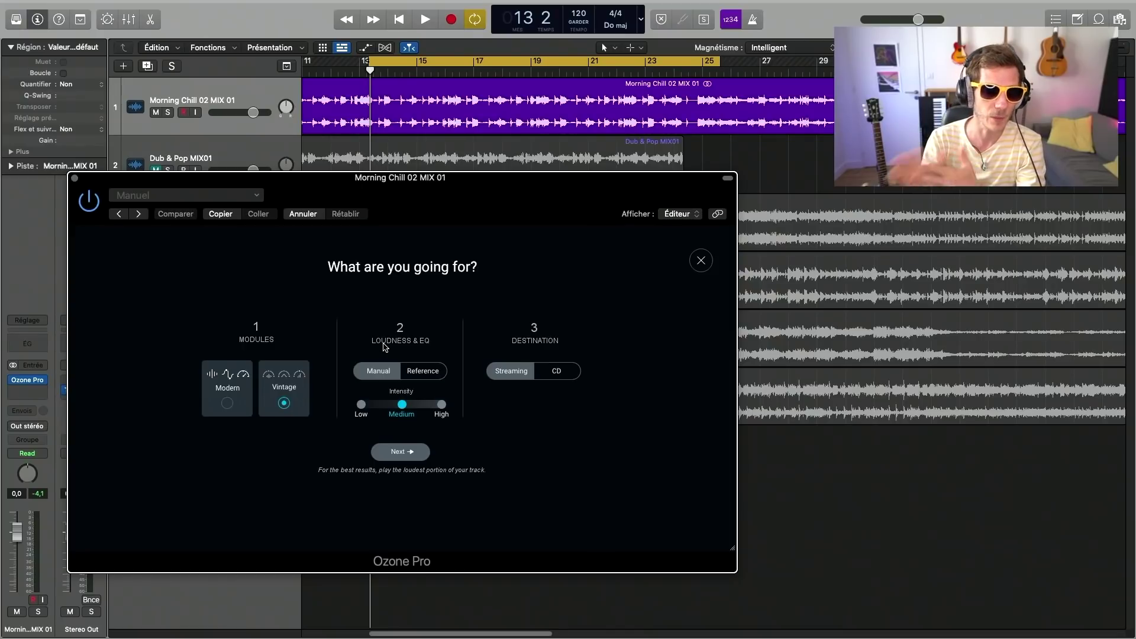
pyautogui.click(361, 406)
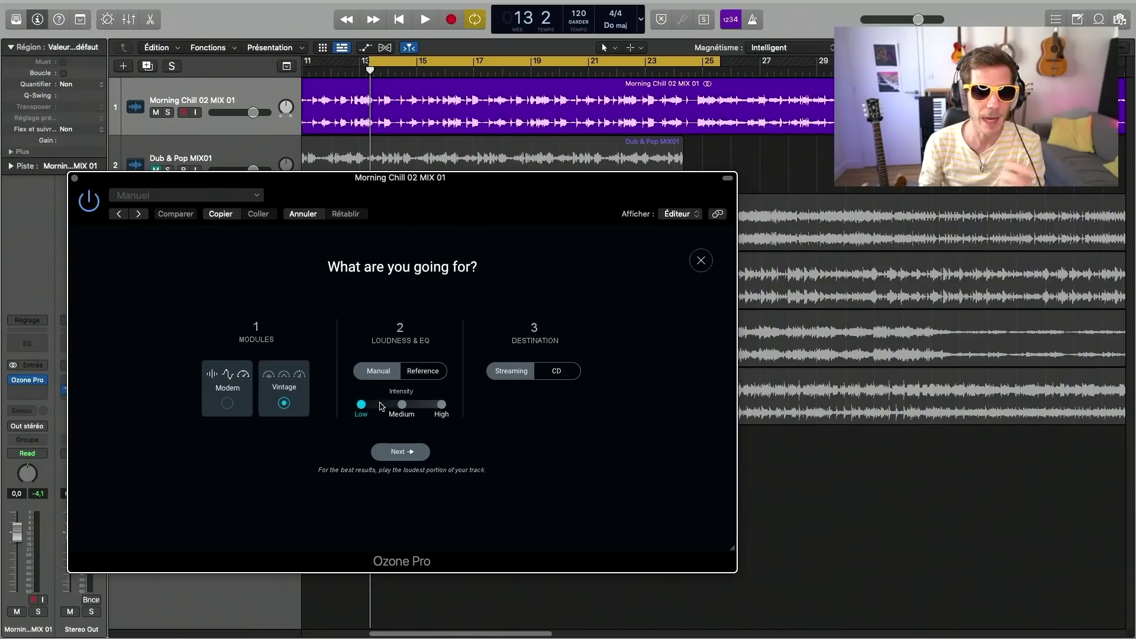
pyautogui.click(423, 371)
pyautogui.click(378, 371)
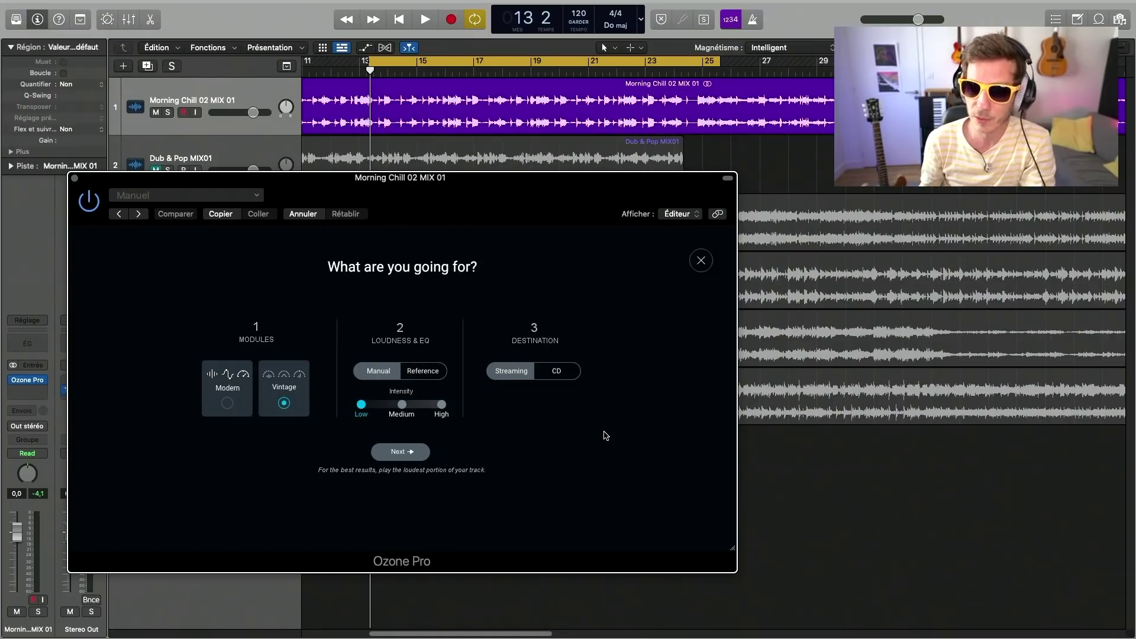
# Step: Run the Master Assistant analysis while playing the looped section, accept its suggested chain and stop playback
pyautogui.click(411, 453)
pyautogui.click(426, 23)
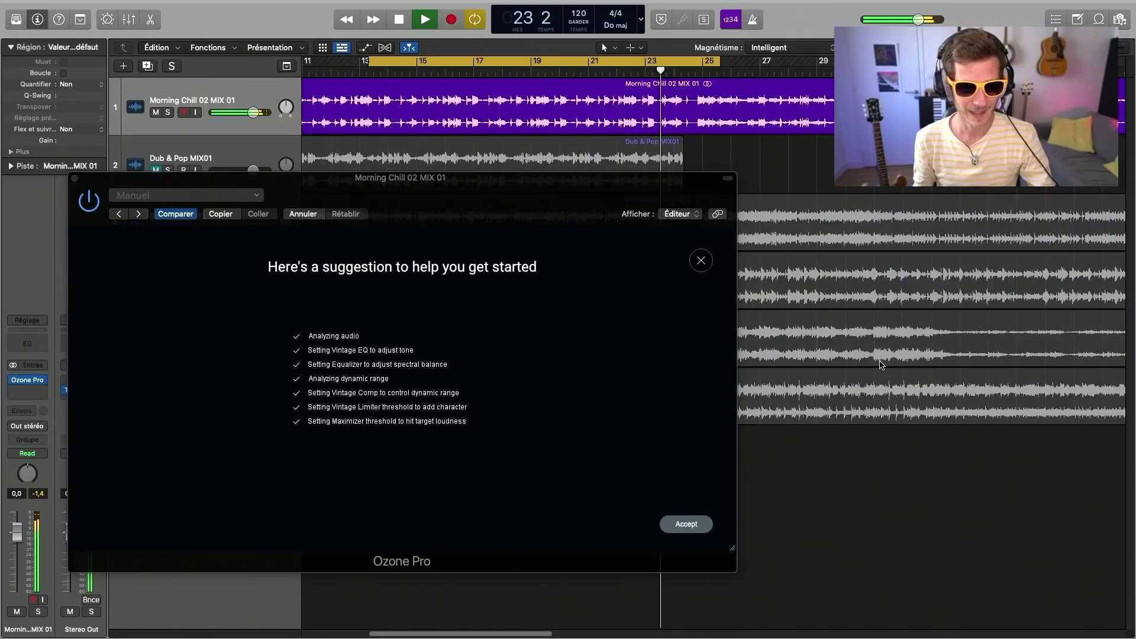
pyautogui.click(687, 524)
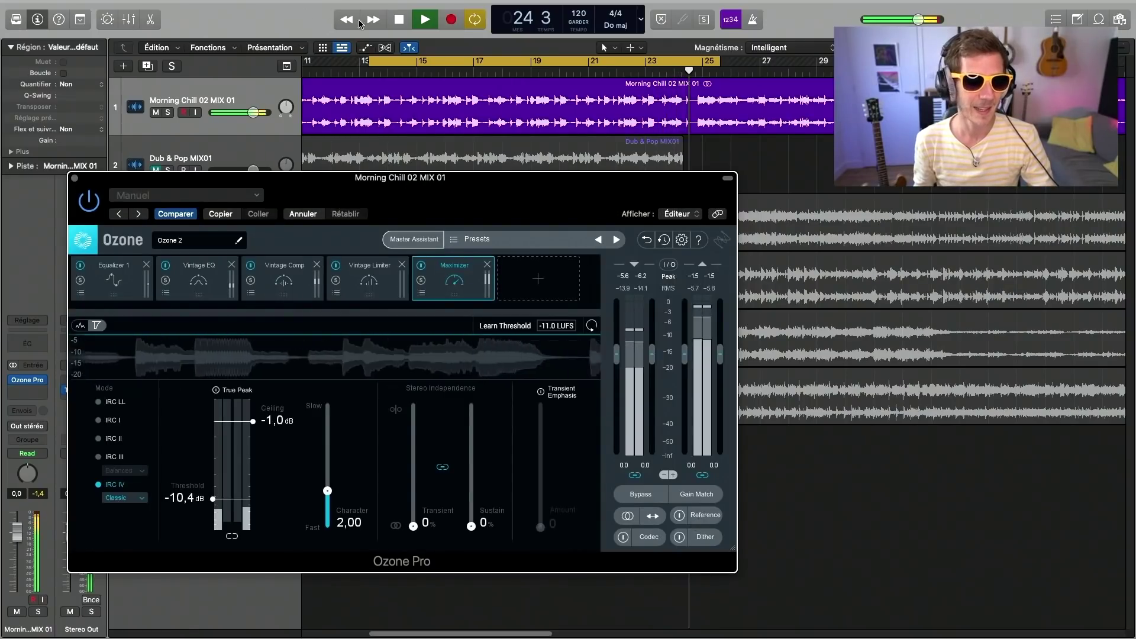
pyautogui.press('space')
# Step: Display the suggested Equalizer 1 curve and enable Gain Match in Ozone
pyautogui.moveTo(487, 190); pyautogui.dragTo(462, 210)
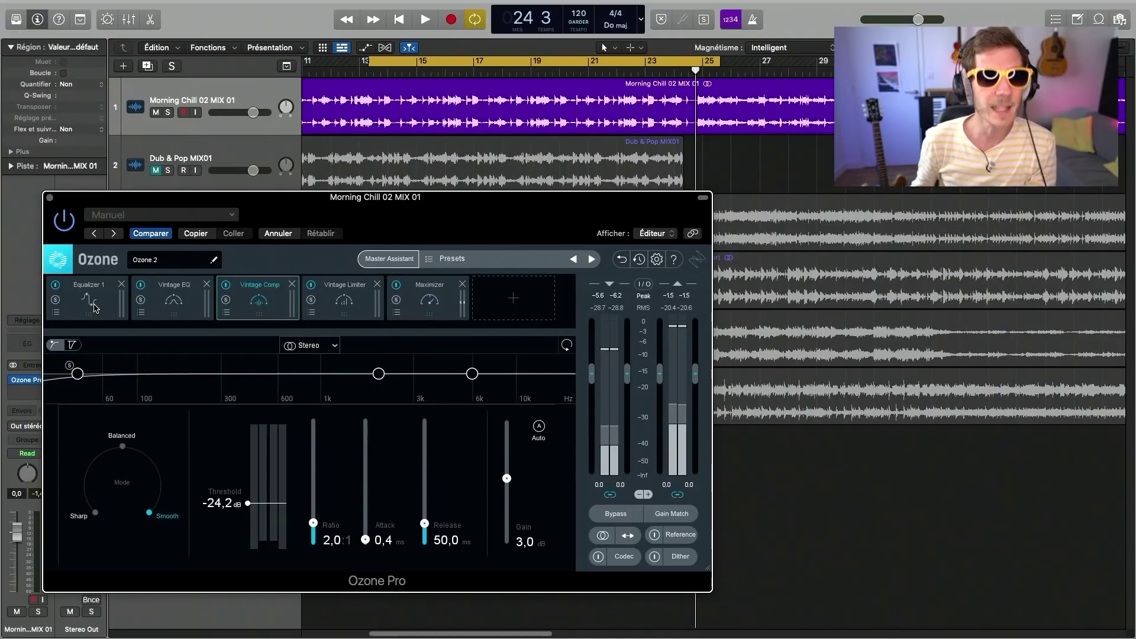
pyautogui.click(93, 307)
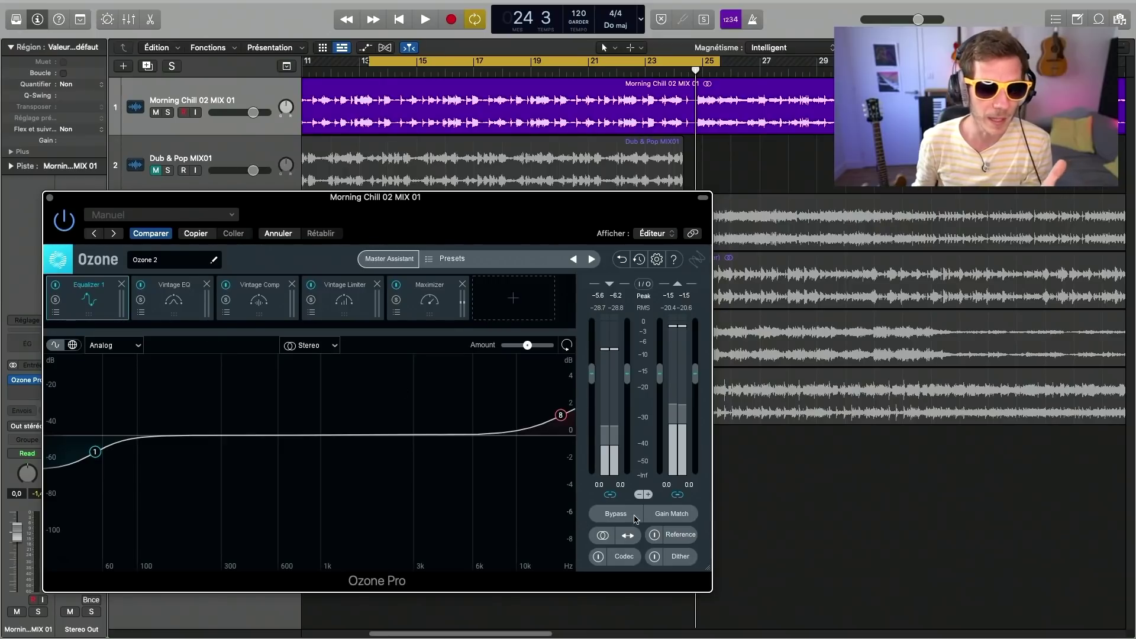
pyautogui.click(672, 514)
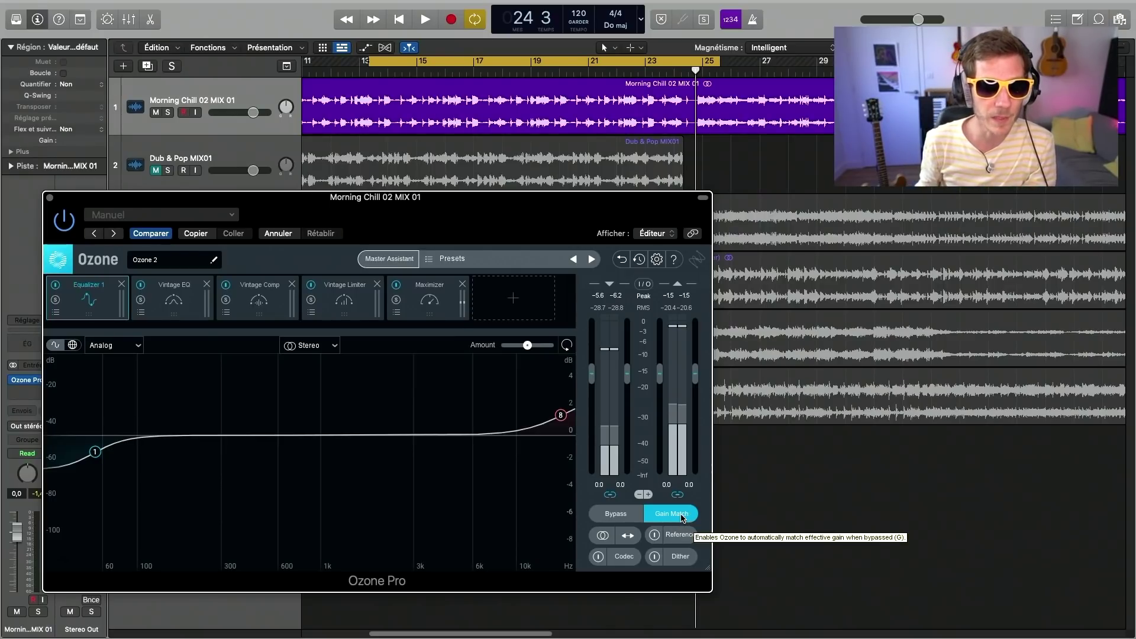
# Step: Compare the loop with and without Ozone's processing using Bypass, resetting the Stereo Out peak reading, and leave Ozone active
pyautogui.click(613, 514)
pyautogui.press('space')
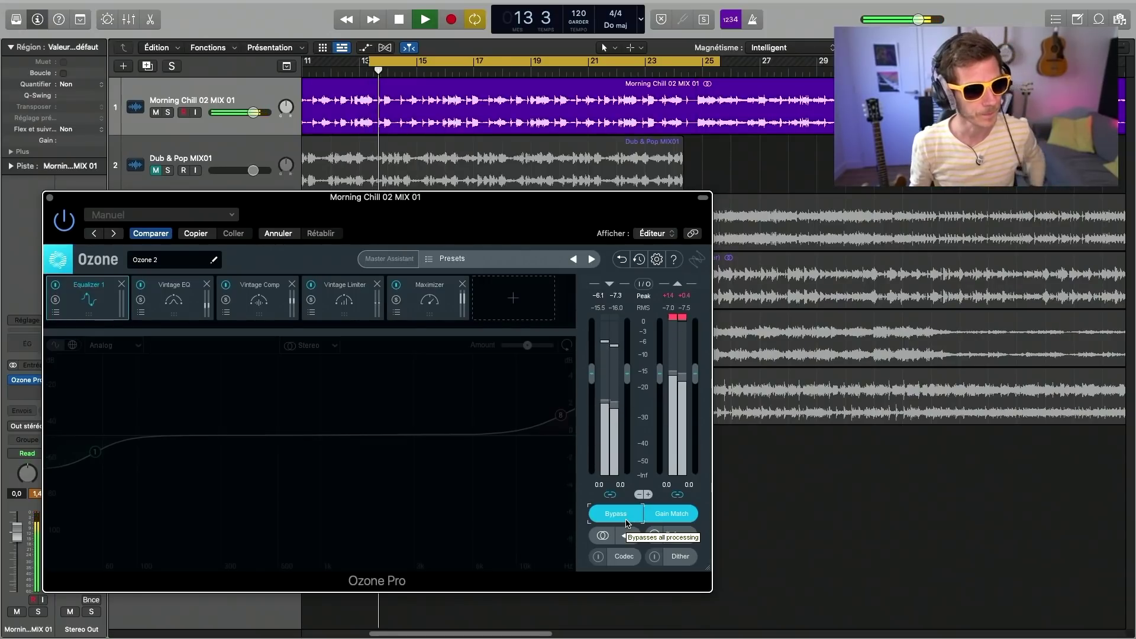
pyautogui.moveTo(237, 197); pyautogui.dragTo(377, 161)
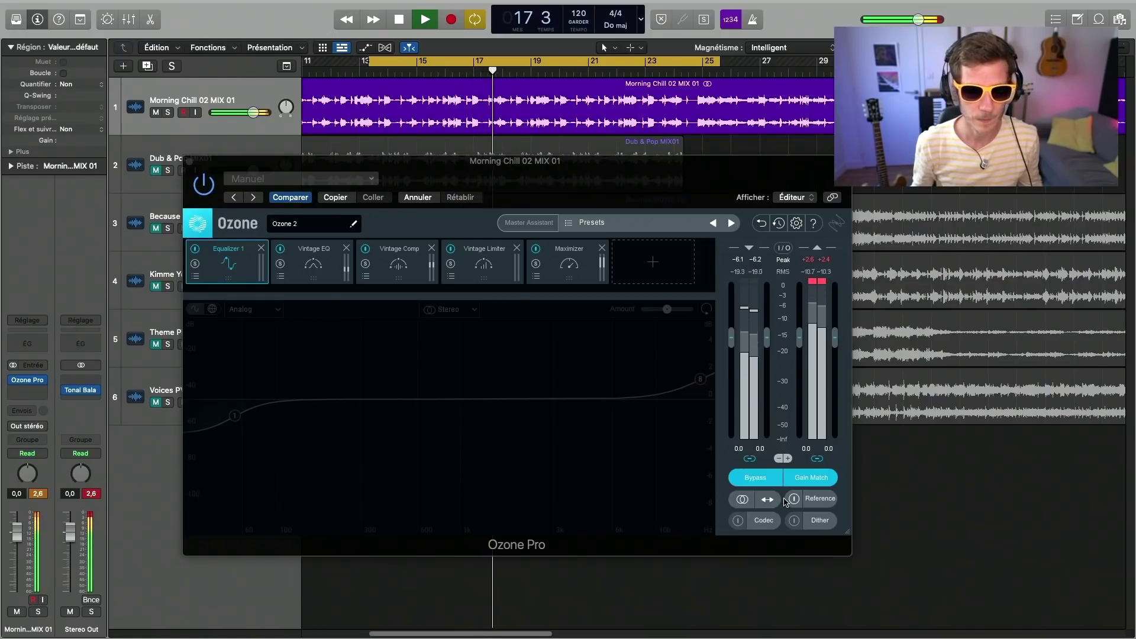
pyautogui.click(756, 478)
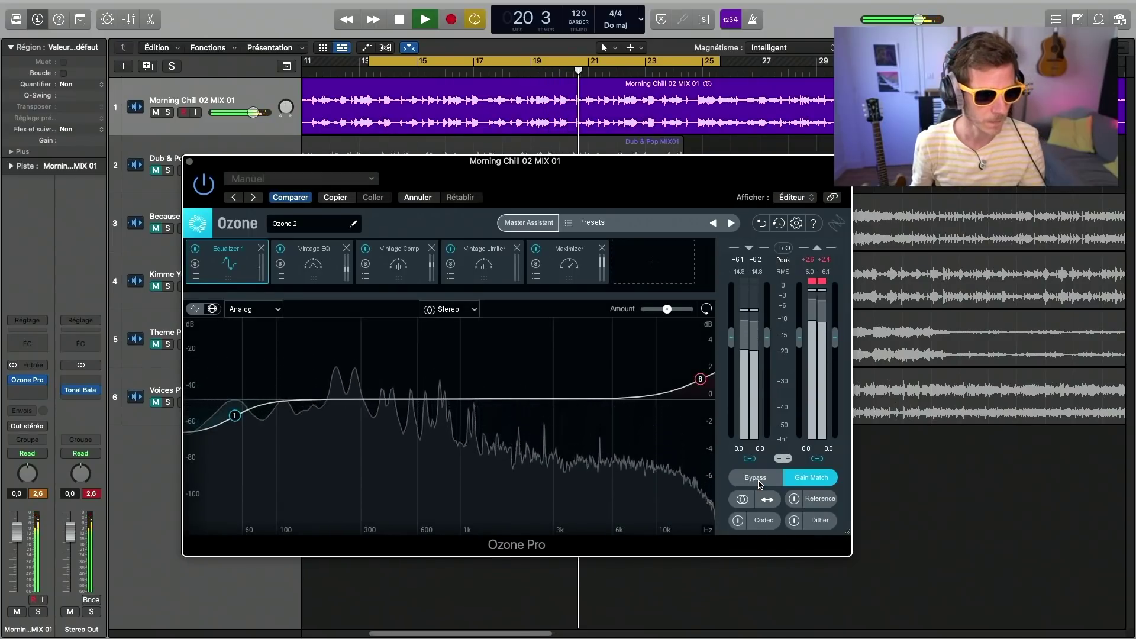
pyautogui.click(92, 494)
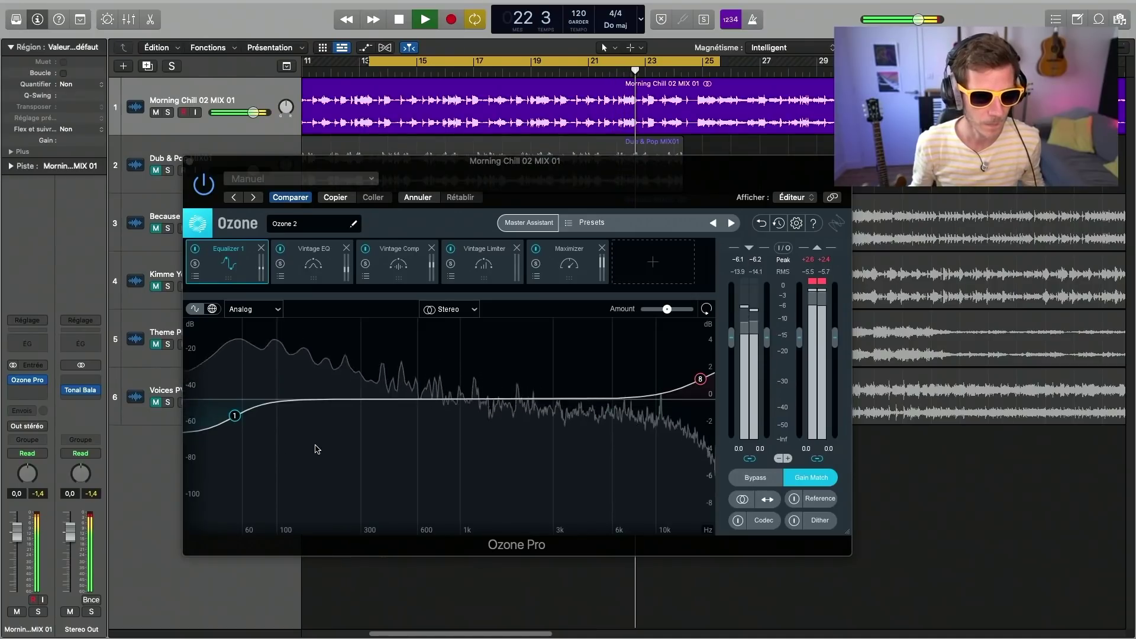
pyautogui.click(755, 478)
pyautogui.press('space')
pyautogui.click(743, 475)
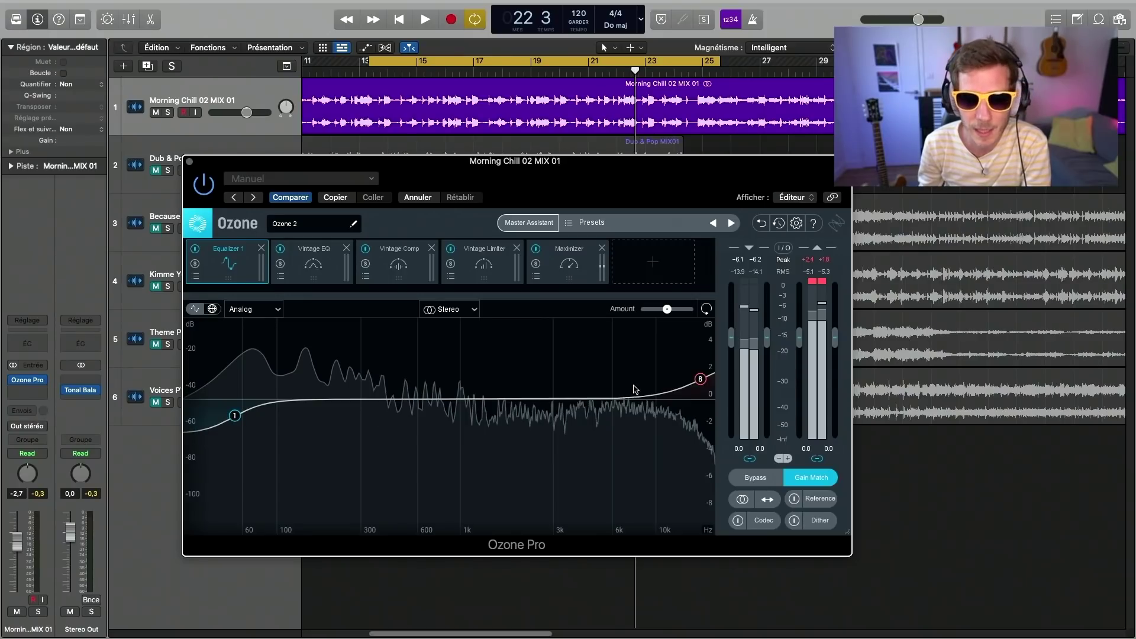
# Step: Open Tonal Balance Control on the Stereo Out channel and arrange its window alongside Ozone Pro
pyautogui.click(83, 392)
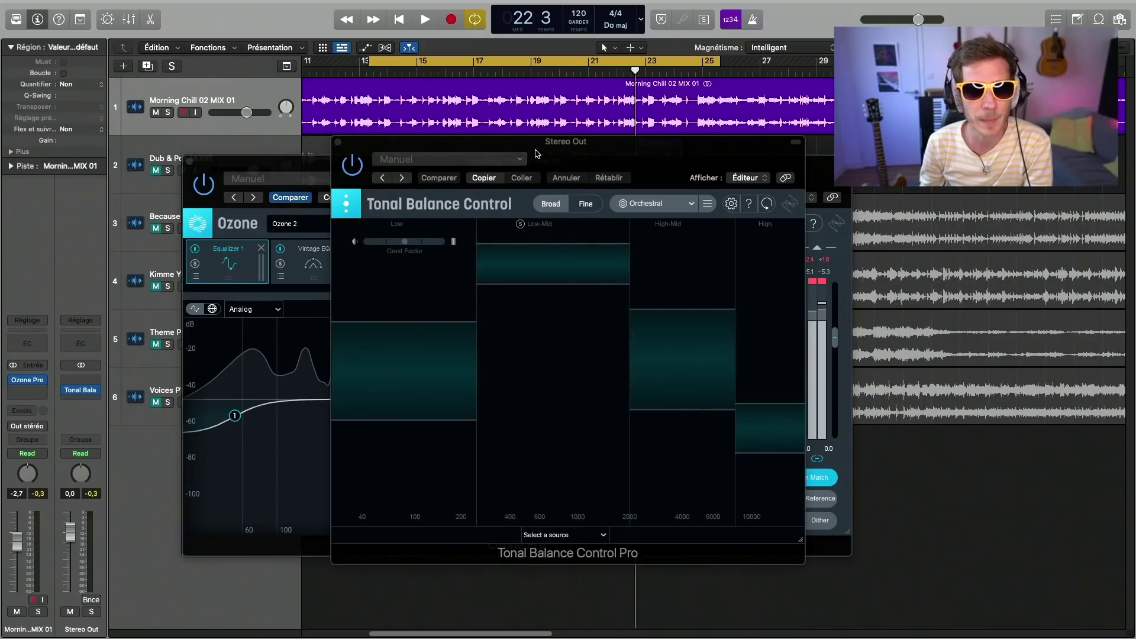
pyautogui.moveTo(544, 148); pyautogui.dragTo(745, 201)
pyautogui.moveTo(468, 189); pyautogui.dragTo(284, 114)
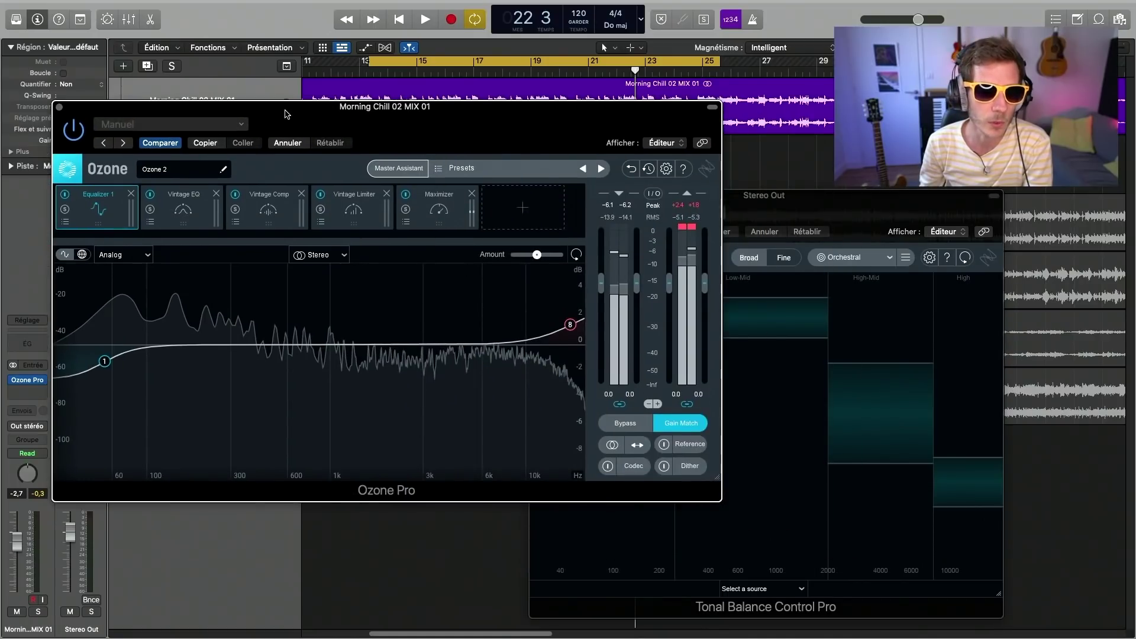
pyautogui.click(825, 201)
pyautogui.moveTo(819, 205); pyautogui.dragTo(649, 181)
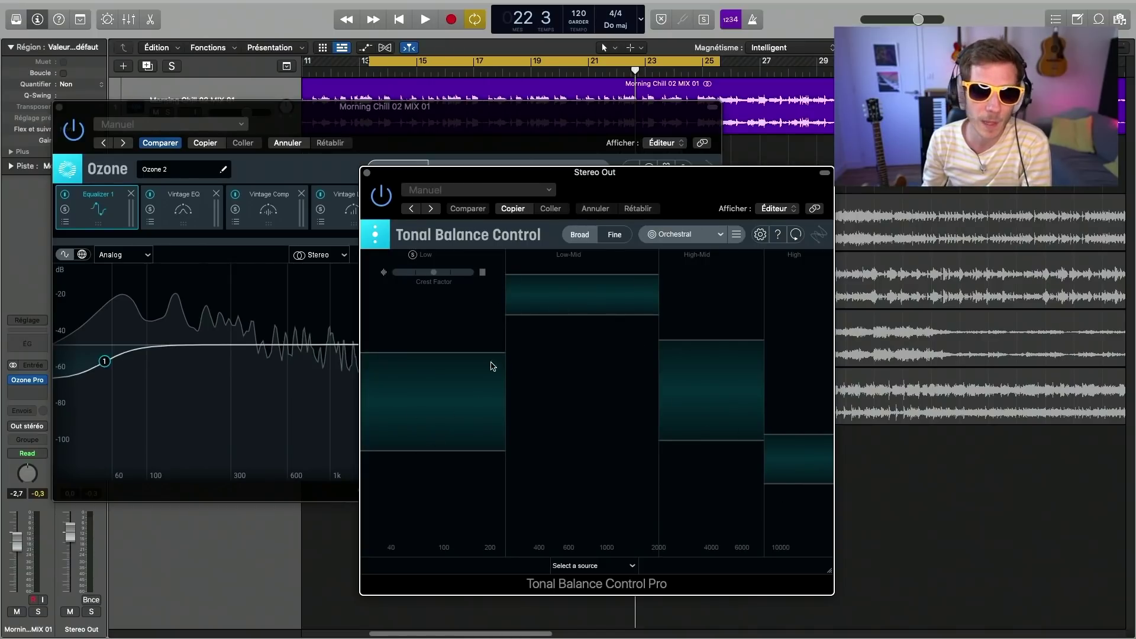
# Step: Set the Tonal Balance Control target to Pop and check the loop against it, soloing the Low band
pyautogui.click(683, 234)
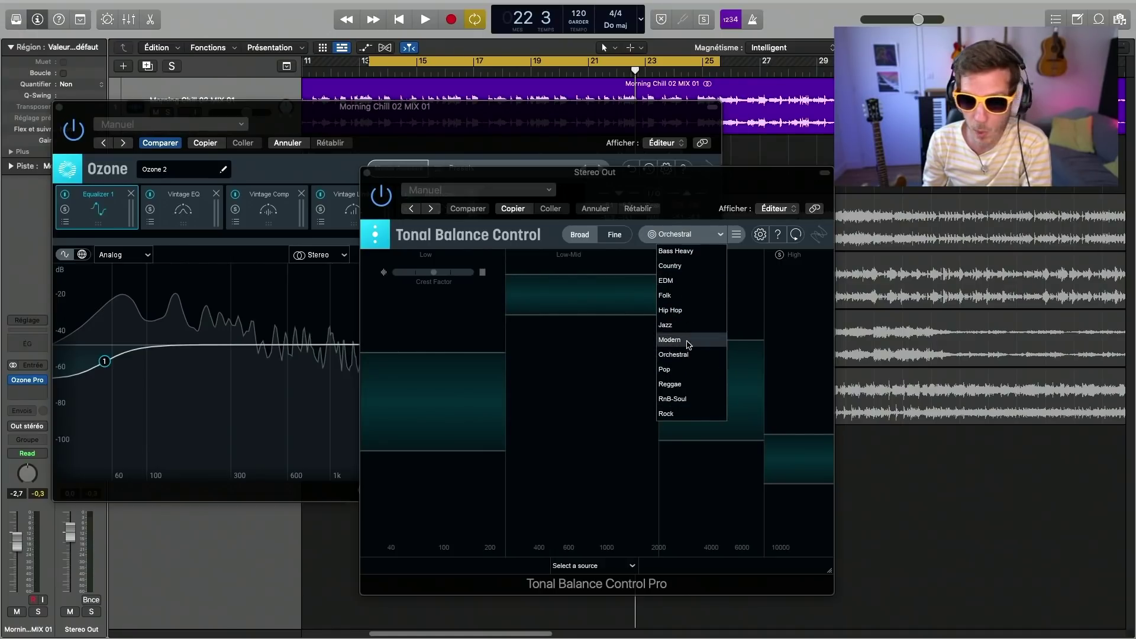
pyautogui.click(693, 373)
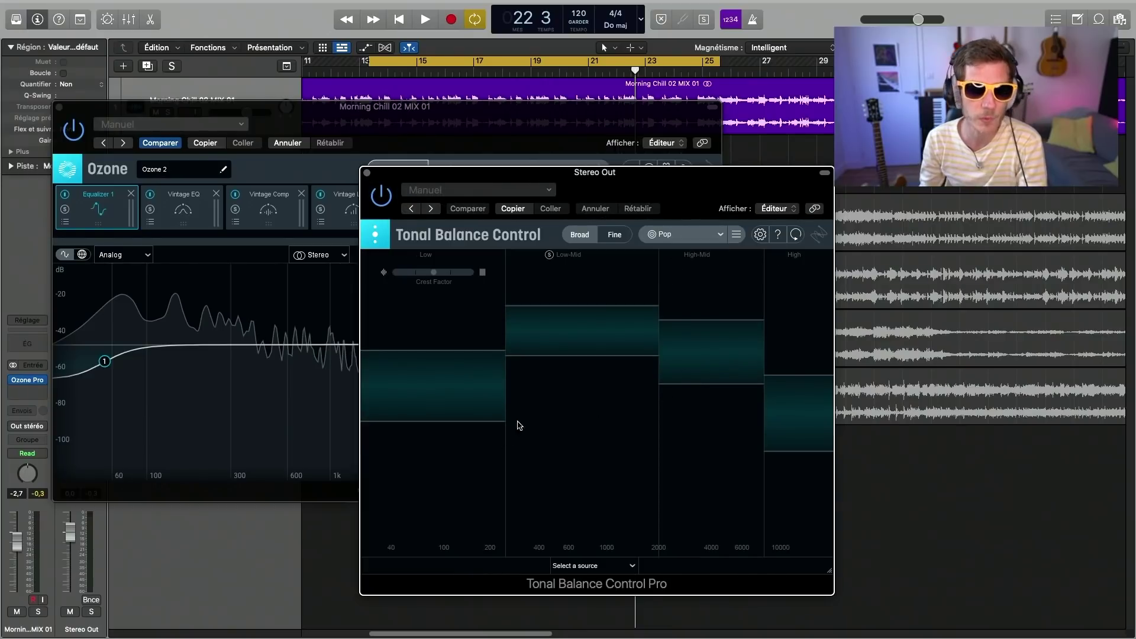
pyautogui.press('space')
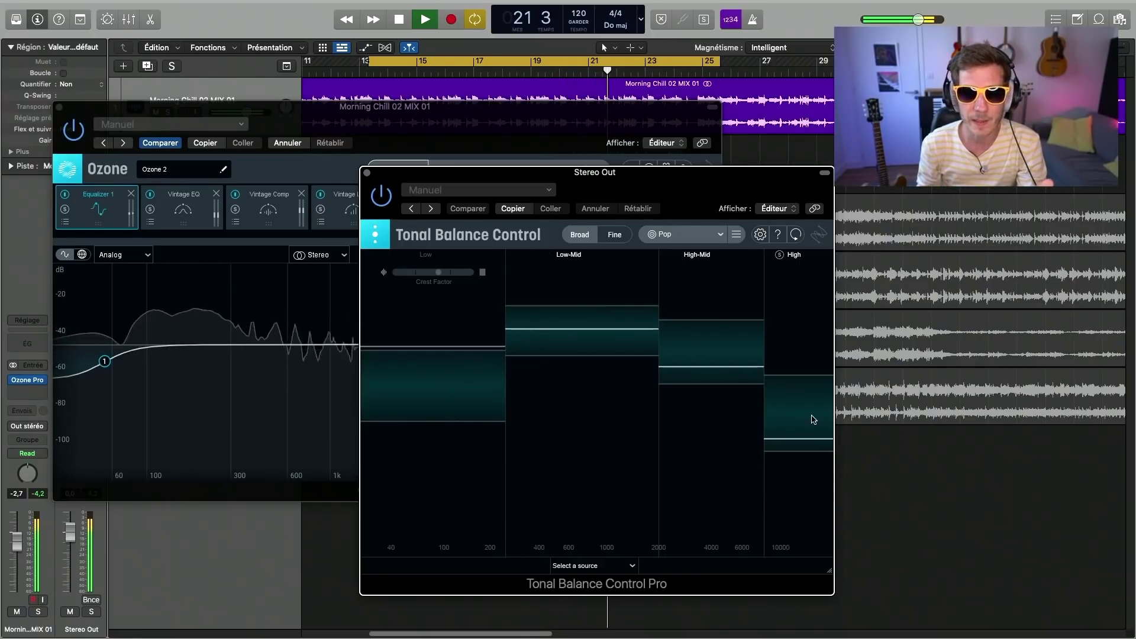
pyautogui.click(414, 255)
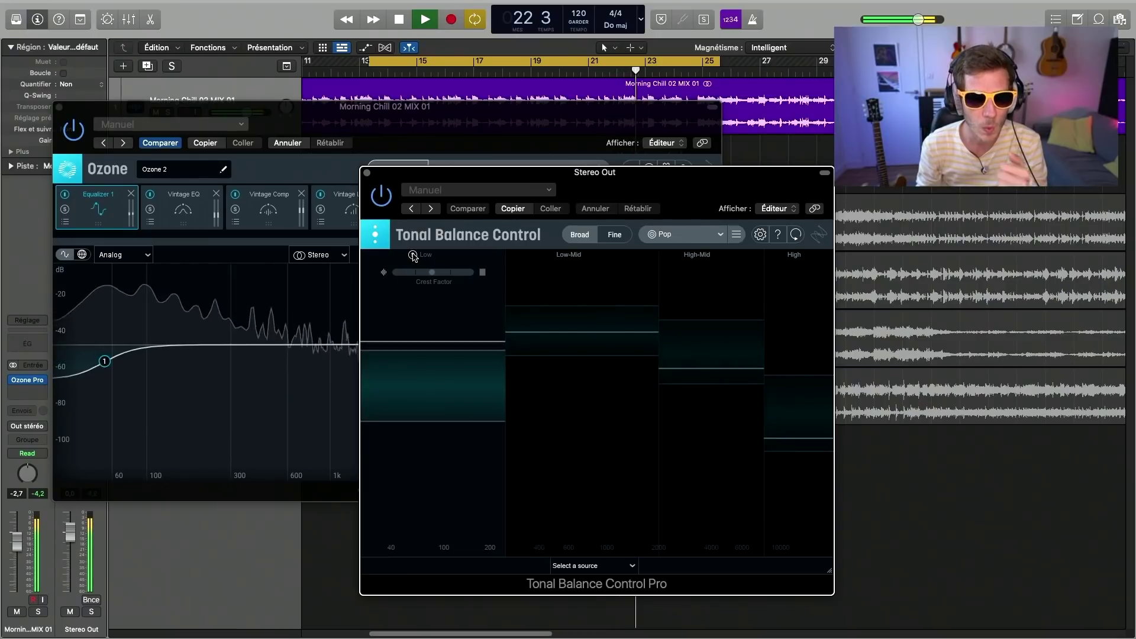
pyautogui.moveTo(413, 256)
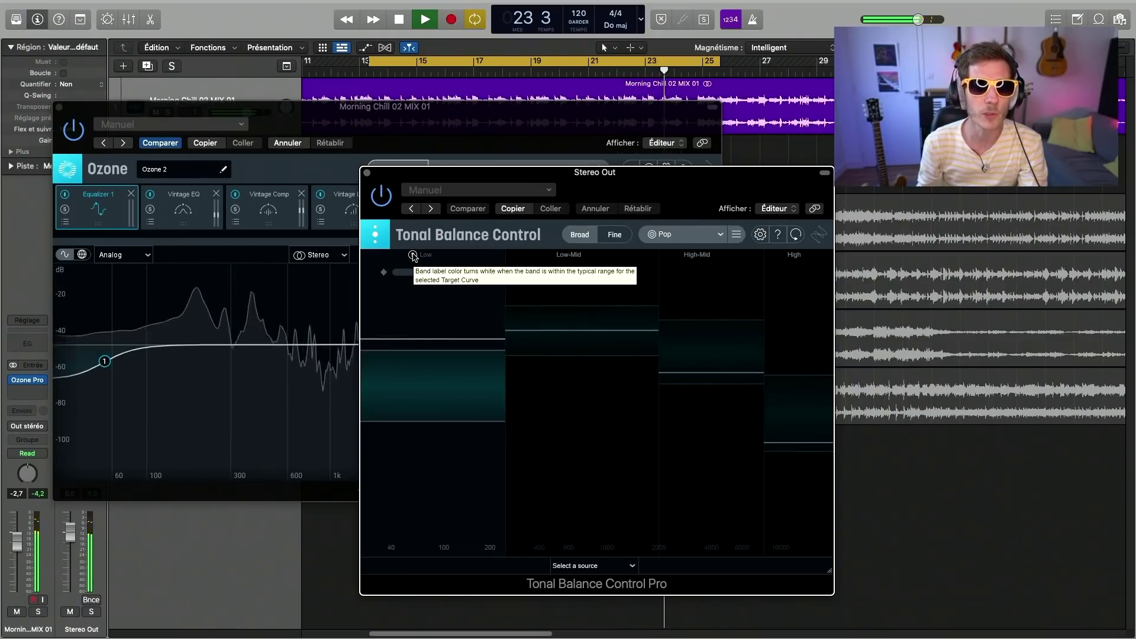
pyautogui.press('space')
# Step: Select Ozone 2 Equalizer 1 as the source in Tonal Balance Control and restart loop playback
pyautogui.click(598, 572)
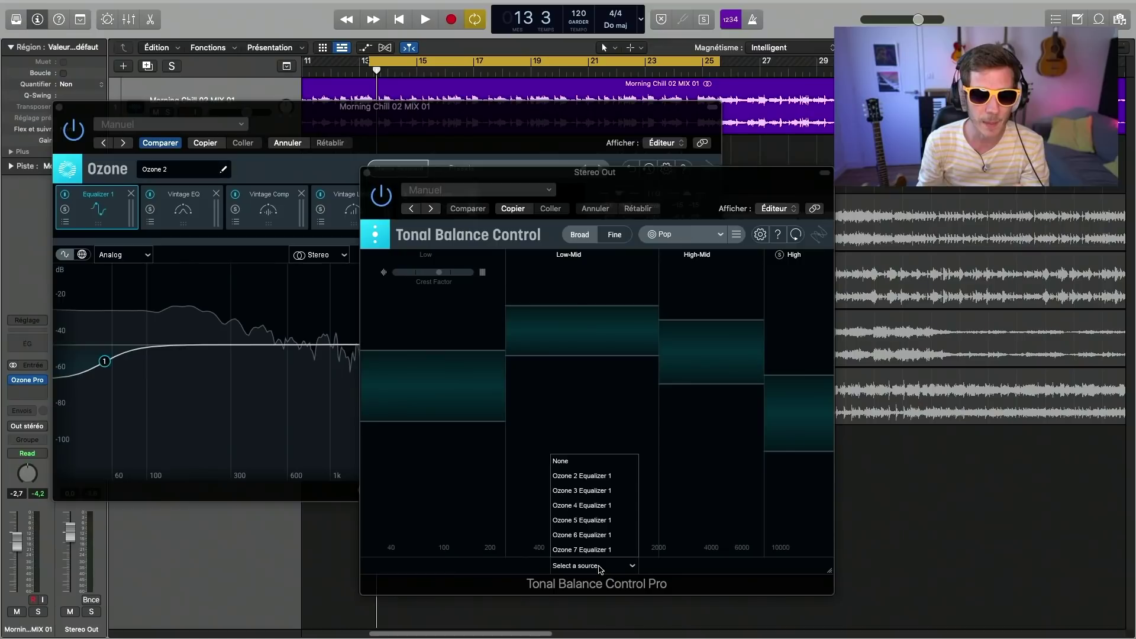
pyautogui.click(588, 479)
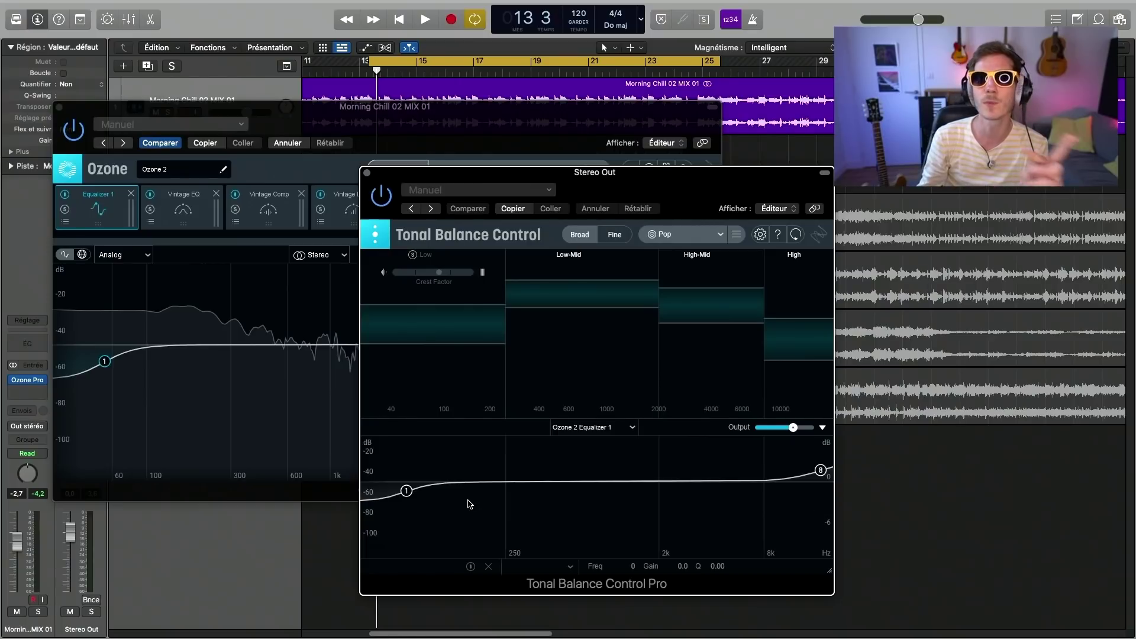
pyautogui.press('space')
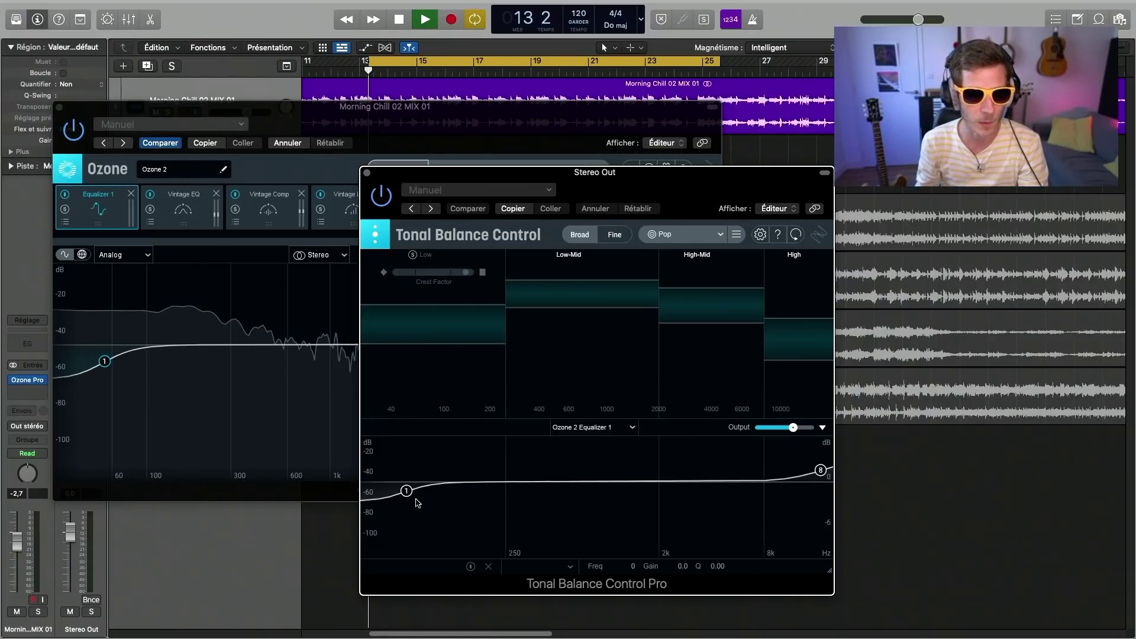
# Step: Lower Equalizer 1's low shelf to about -1.5 dB at 59 Hz, close Tonal Balance Control and stop playback
pyautogui.moveTo(406, 491)
pyautogui.mouseDown()
pyautogui.moveTo(498, 527)
pyautogui.moveTo(591, 524)
pyautogui.moveTo(474, 522)
pyautogui.moveTo(416, 497)
pyautogui.mouseUp()
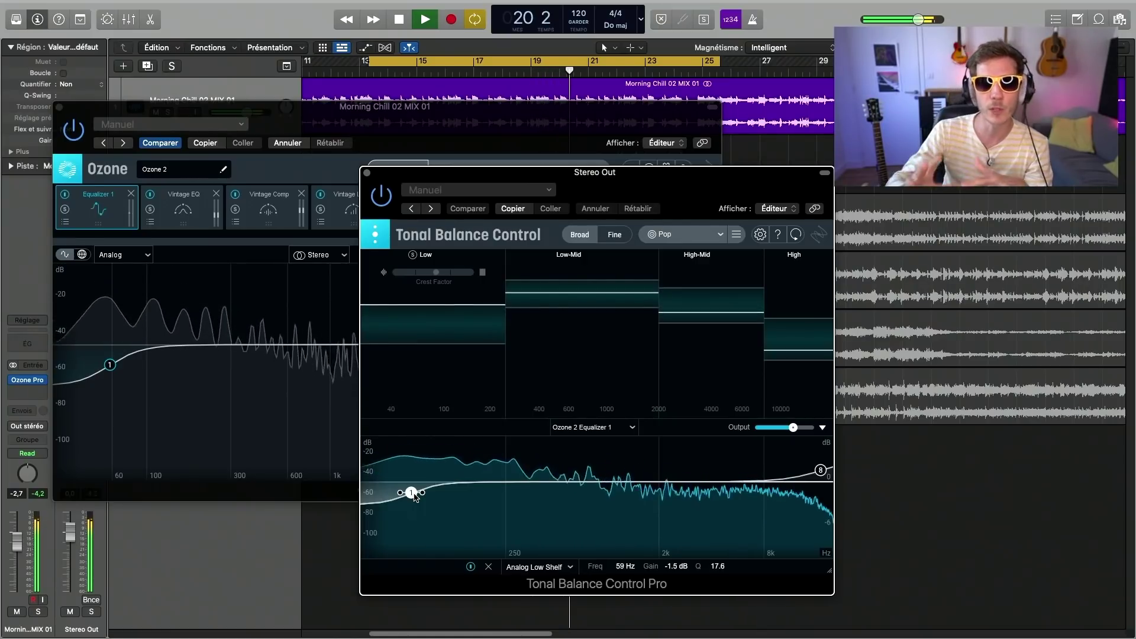
pyautogui.press('super+w')
pyautogui.press('space')
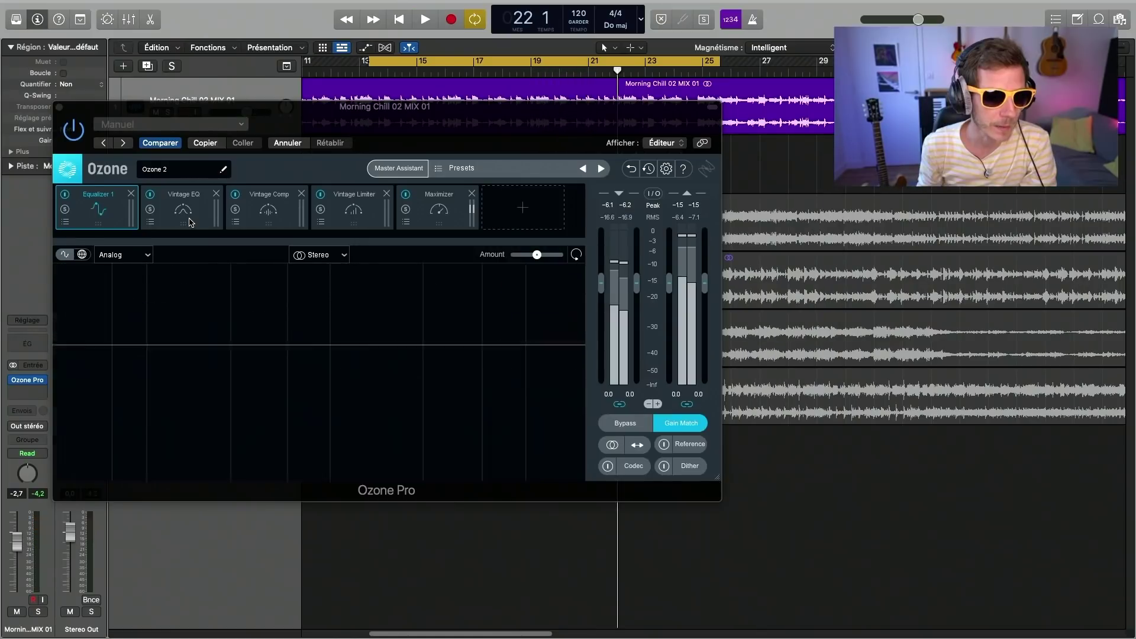
# Step: Review the Vintage EQ, Vintage Comp and Vintage Limiter settings, playing the loop to check compression and limiting
pyautogui.click(190, 222)
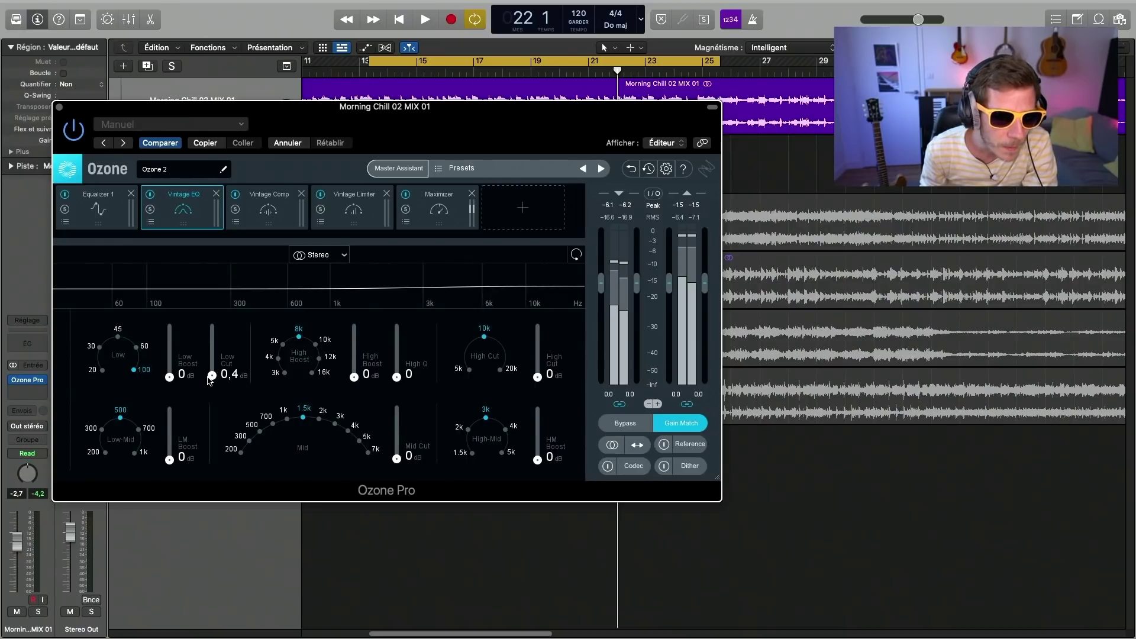
pyautogui.click(269, 214)
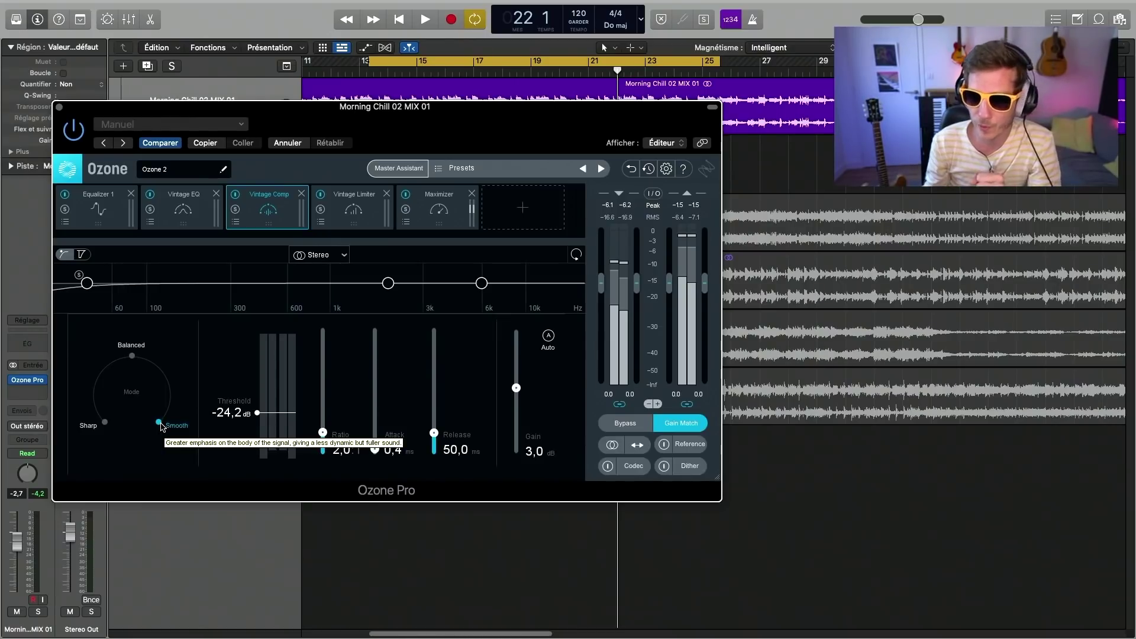
pyautogui.press('space')
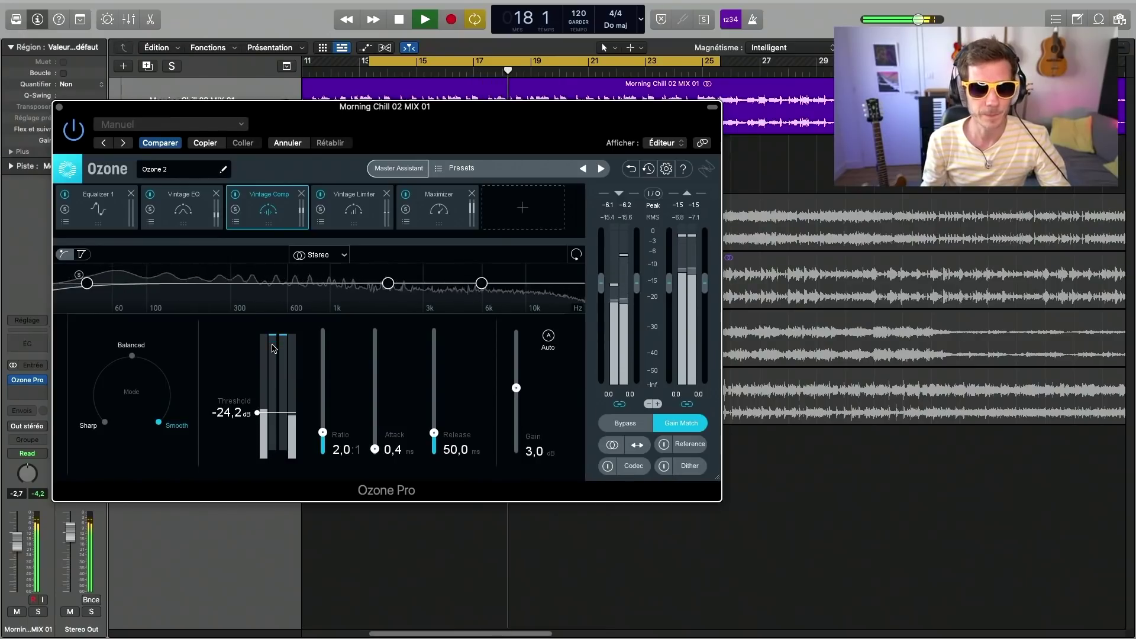
pyautogui.click(345, 213)
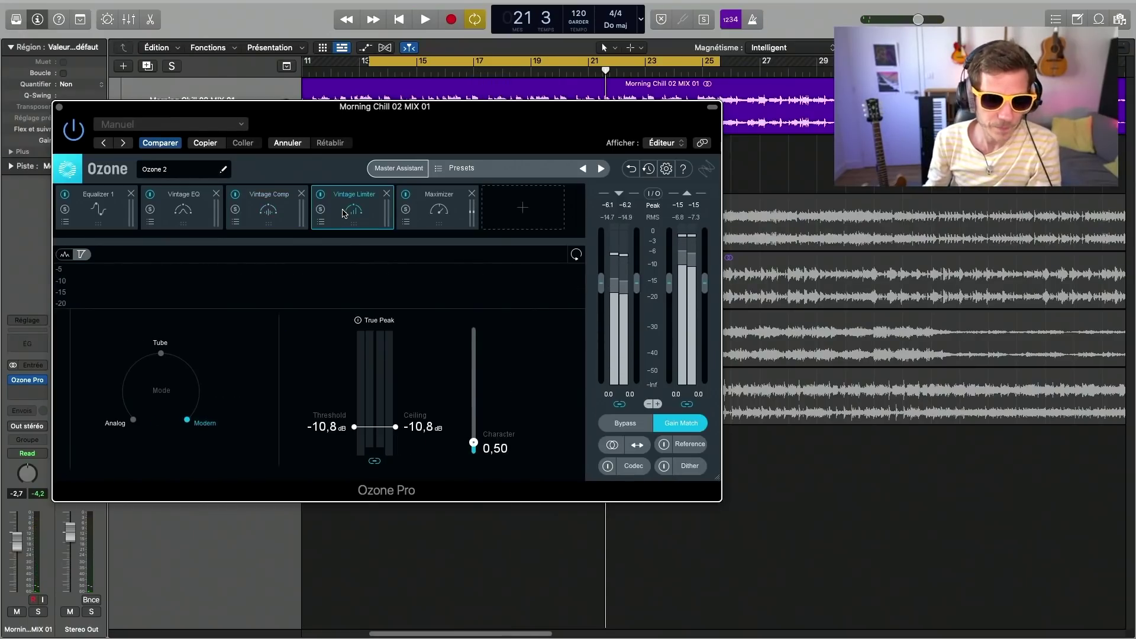
pyautogui.press('space')
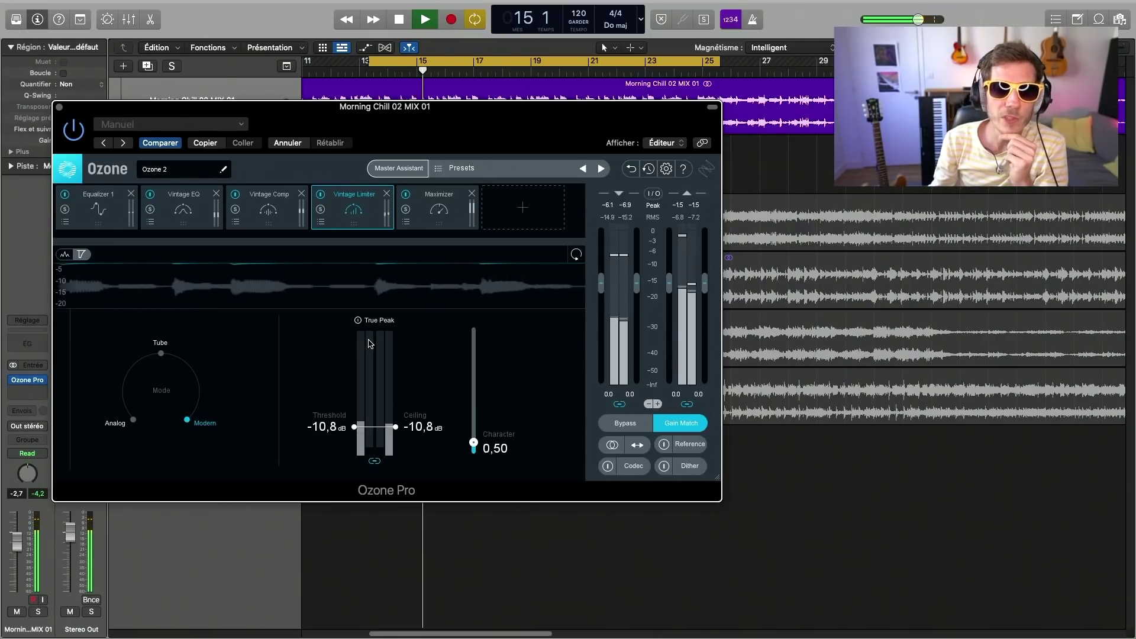
pyautogui.press('space')
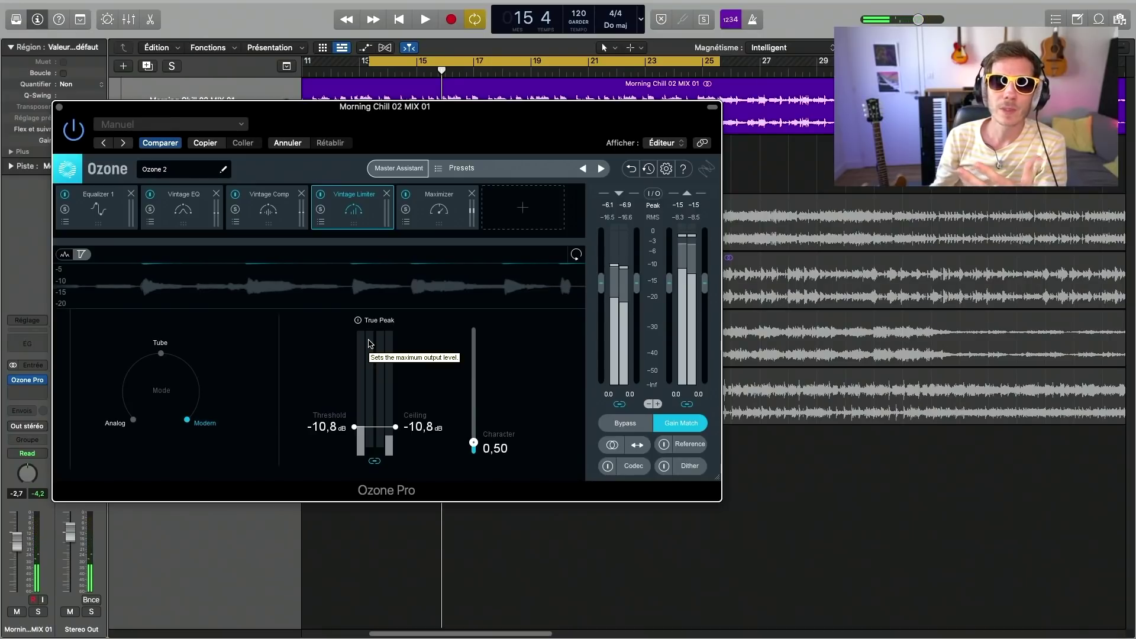
# Step: Inspect the Maximizer and compare the playing loop with the module bypassed and active
pyautogui.click(439, 208)
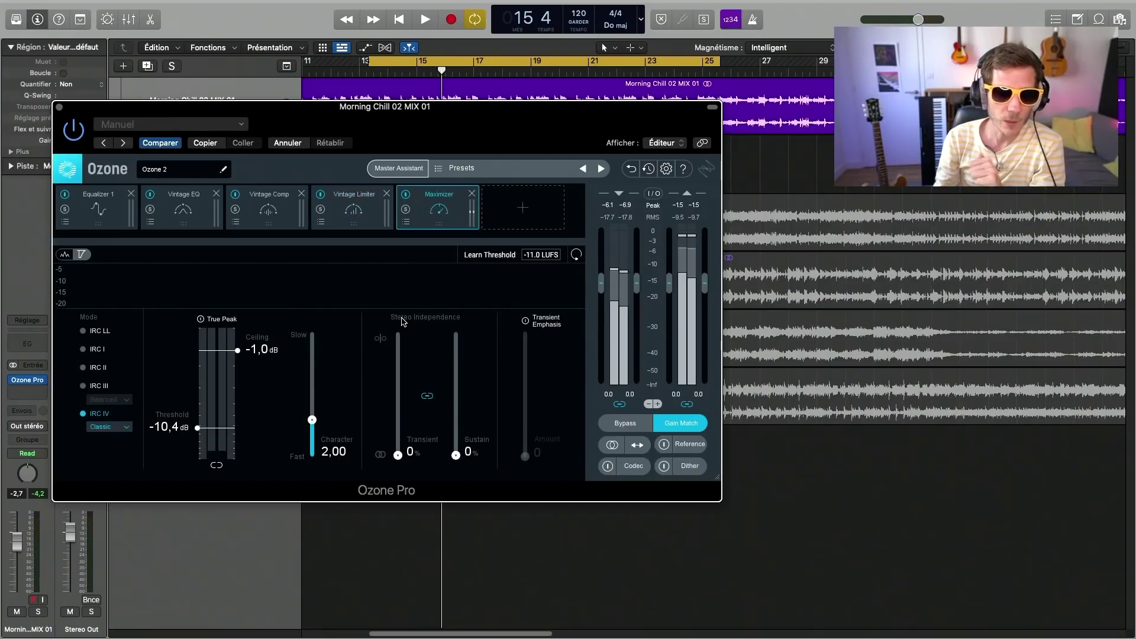
pyautogui.press('space')
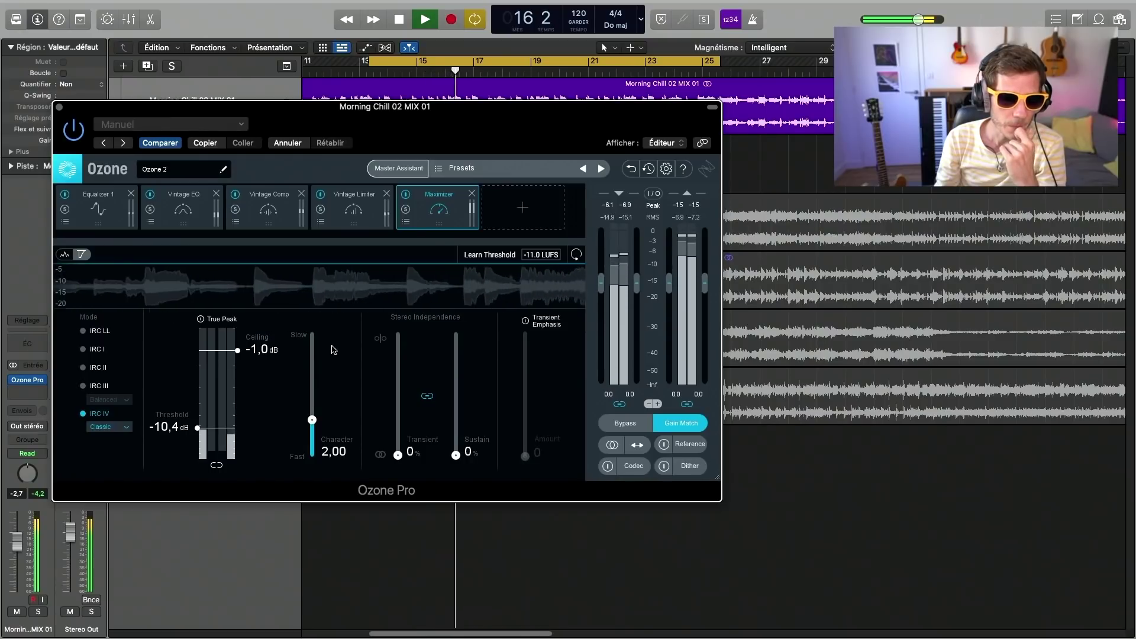
pyautogui.click(406, 195)
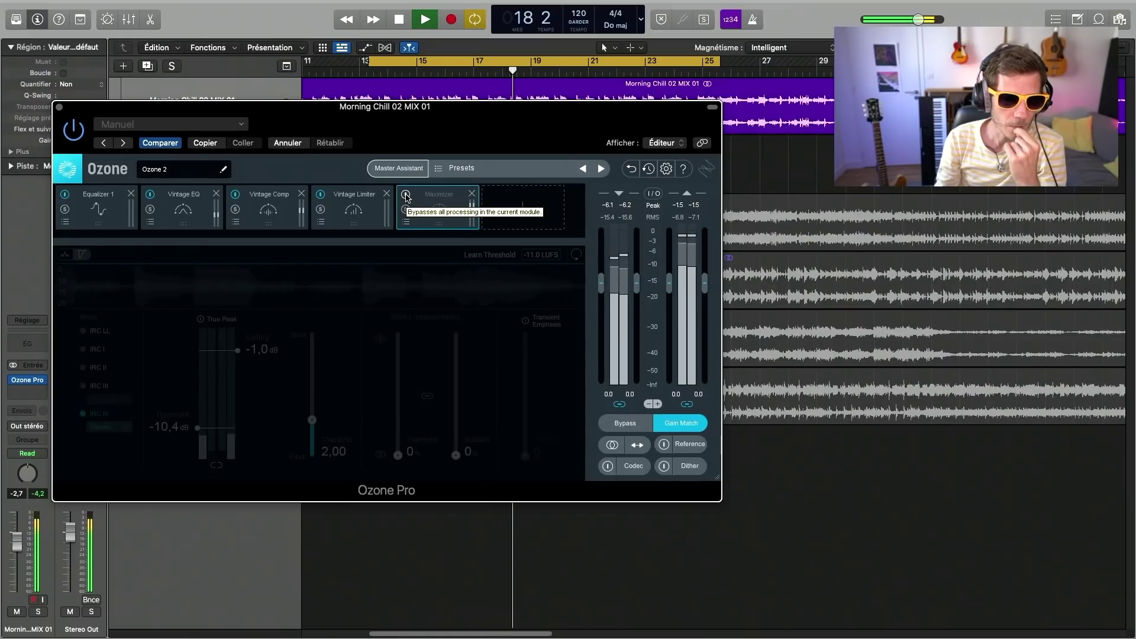
pyautogui.click(406, 195)
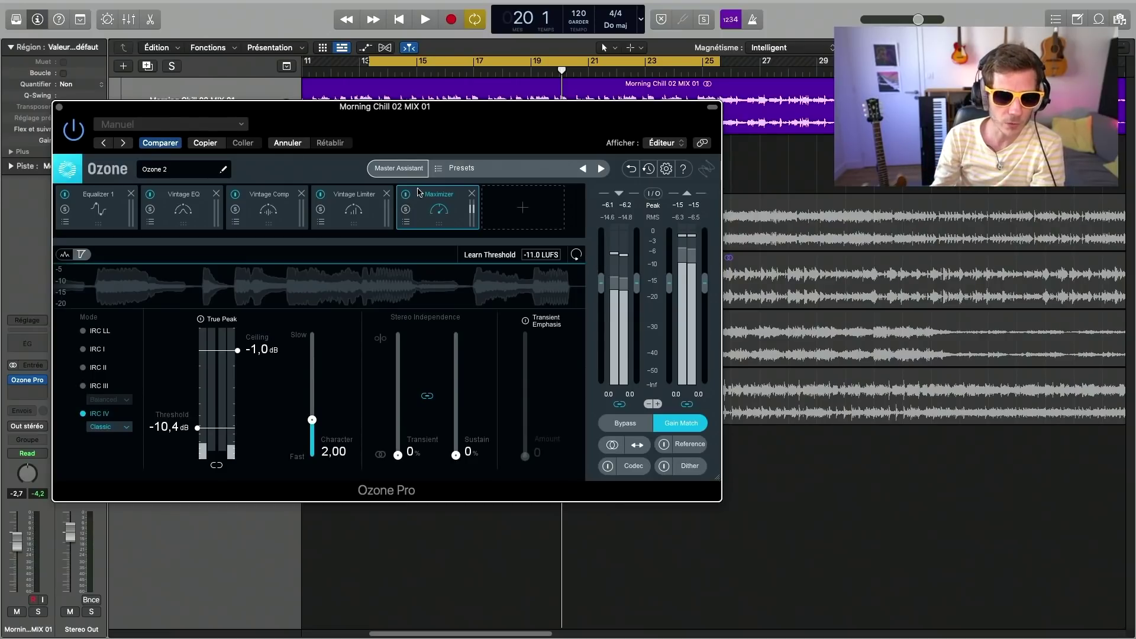
# Step: Audition the Maximizer at a -13.2 dB threshold with Stereo Independence at 100%, reset Stereo Independence to 0% and set the threshold to -10.8 dB
pyautogui.press('space')
pyautogui.moveTo(201, 447); pyautogui.dragTo(202, 444)
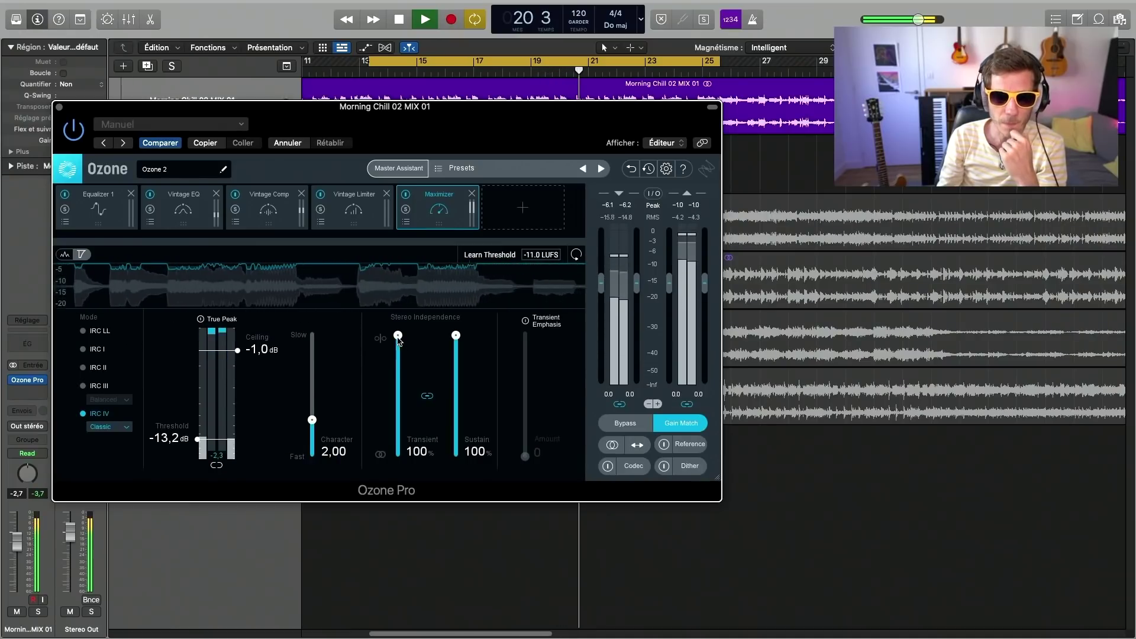
pyautogui.moveTo(398, 336); pyautogui.dragTo(407, 467)
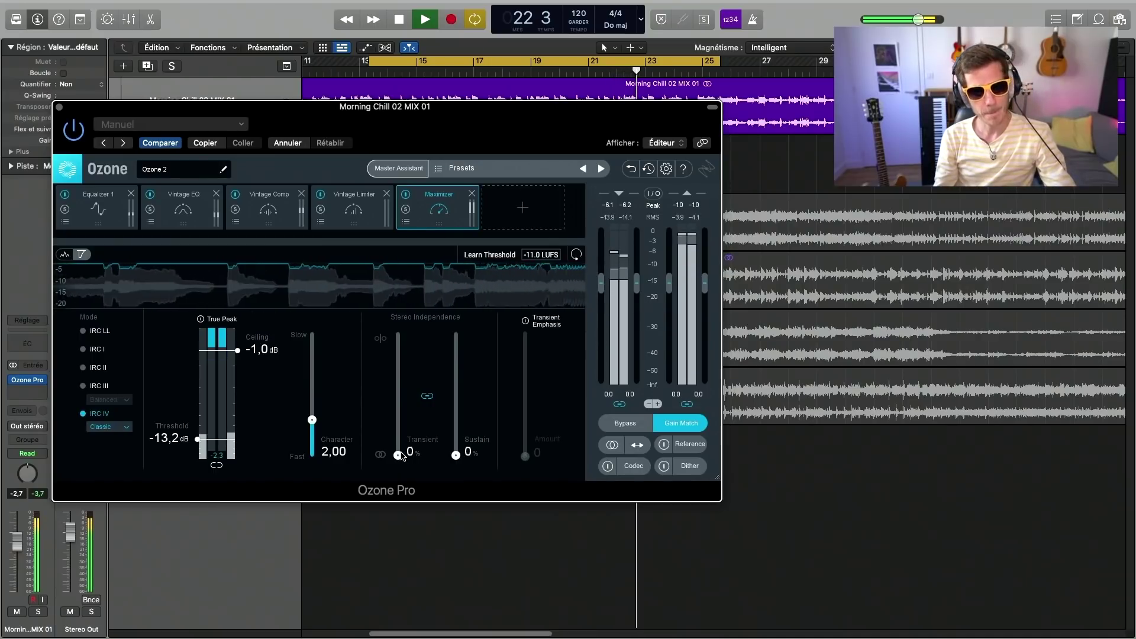
pyautogui.moveTo(402, 456)
pyautogui.mouseDown()
pyautogui.moveTo(398, 334)
pyautogui.moveTo(399, 457)
pyautogui.mouseUp()
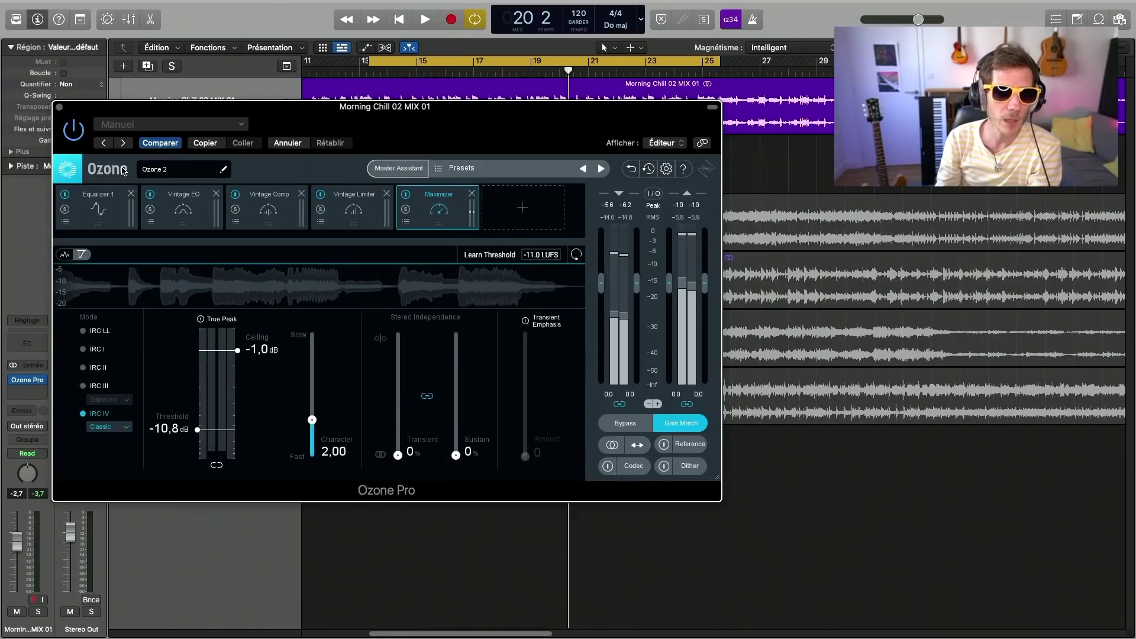
# Step: Compare the loop with Ozone off and on, first through plug-in power and again through Bypass with Gain Match enabled
pyautogui.click(80, 134)
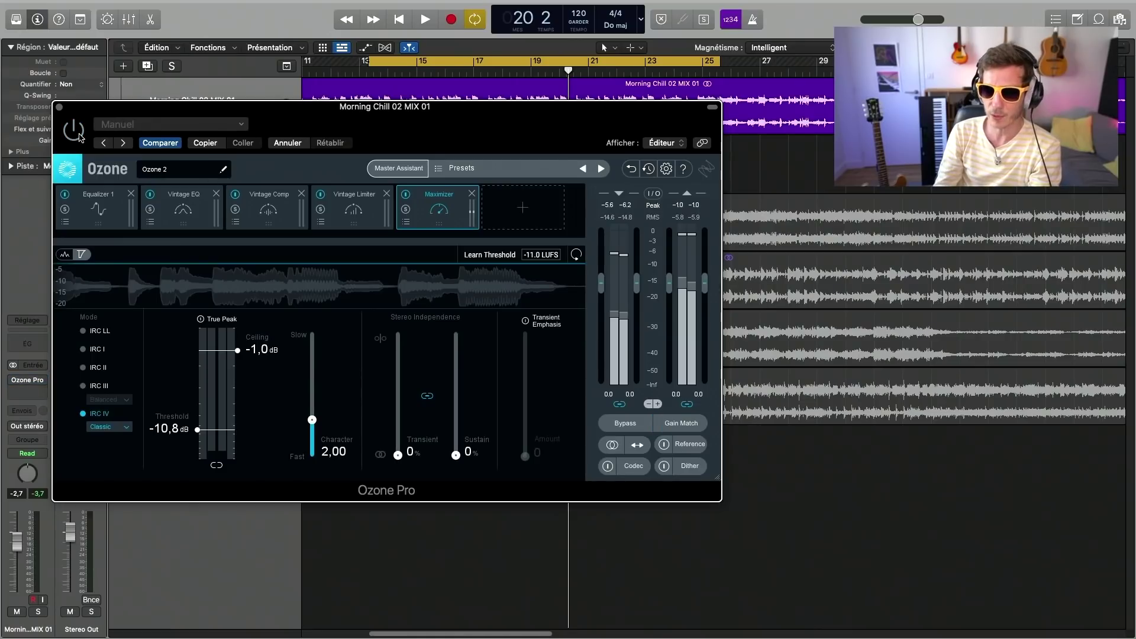
pyautogui.press('space')
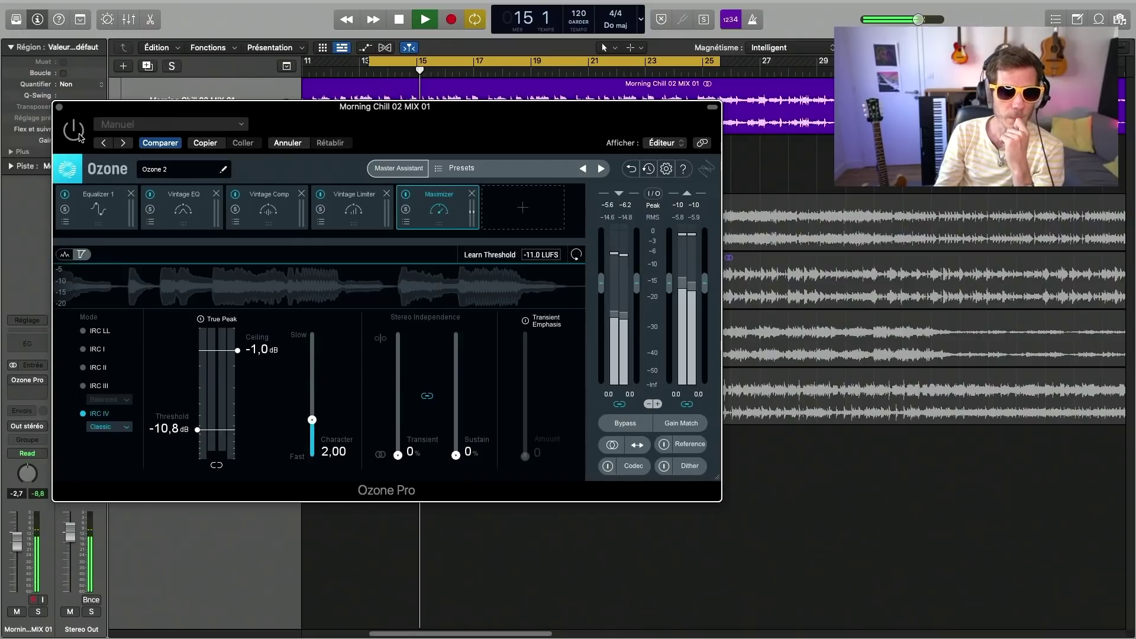
pyautogui.click(79, 135)
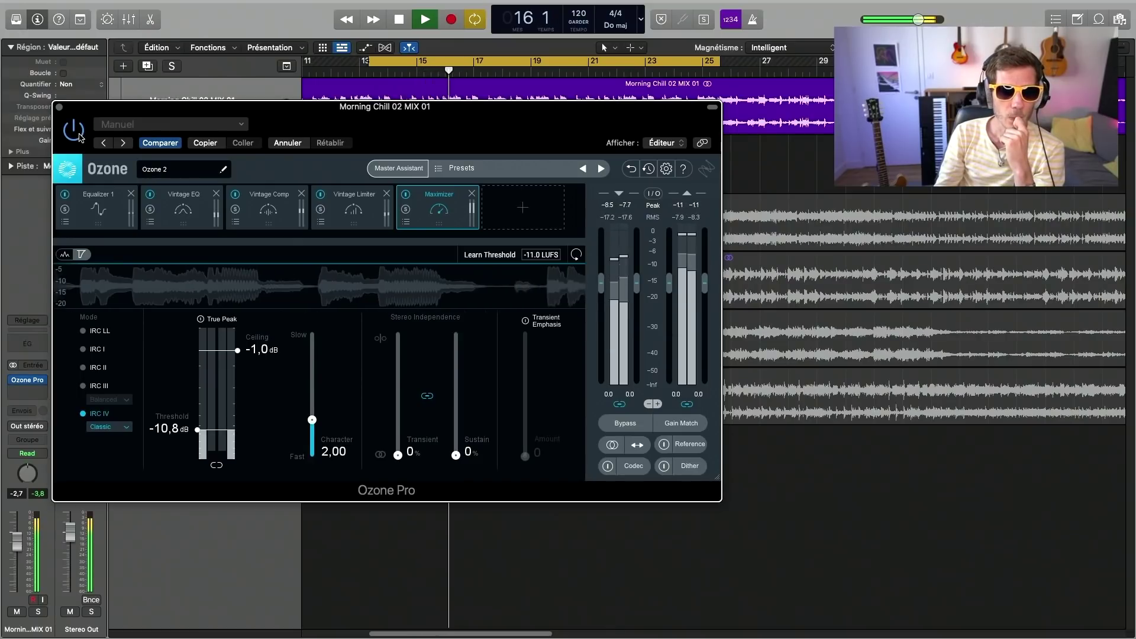
pyautogui.click(687, 424)
pyautogui.click(626, 423)
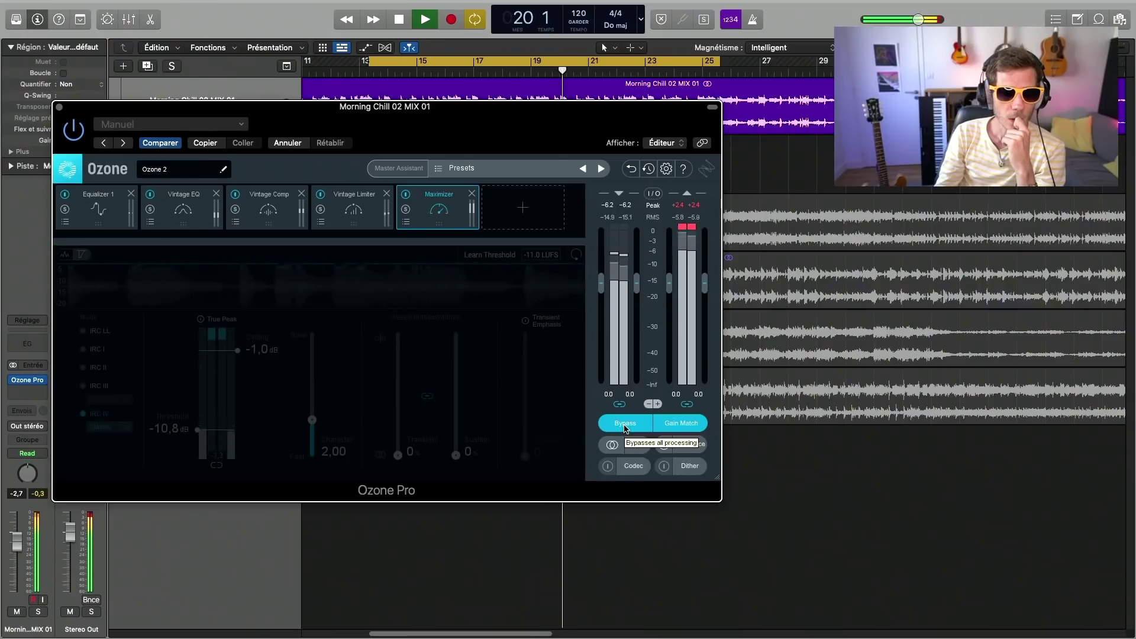
pyautogui.click(625, 424)
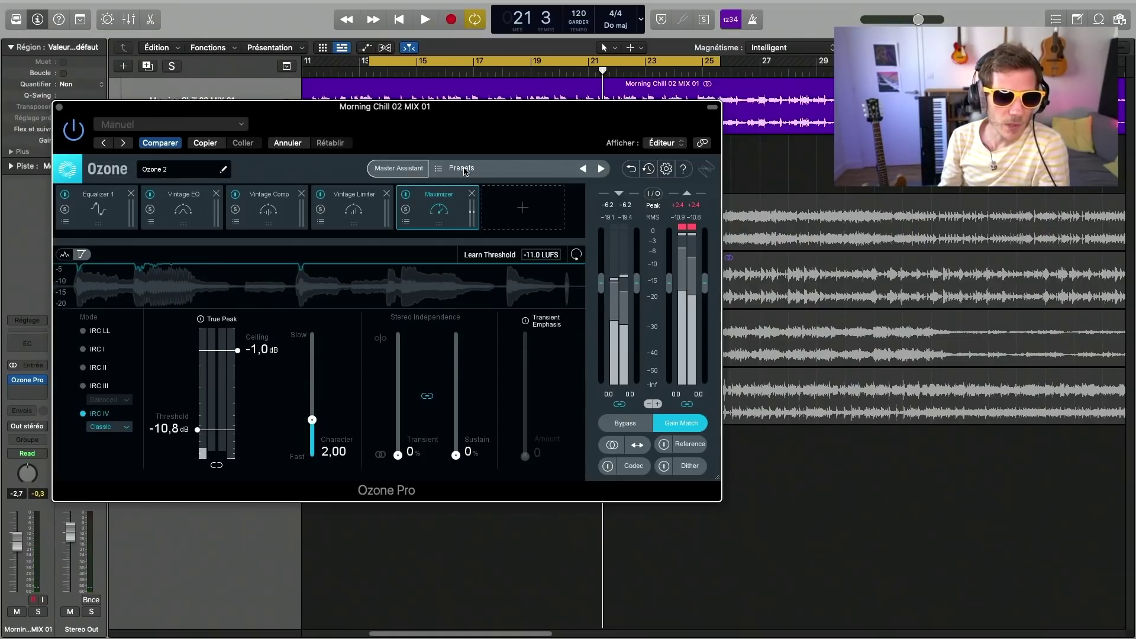
# Step: Add a Low End Focus module to the Ozone chain and place it directly after Equalizer 1
pyautogui.click(531, 212)
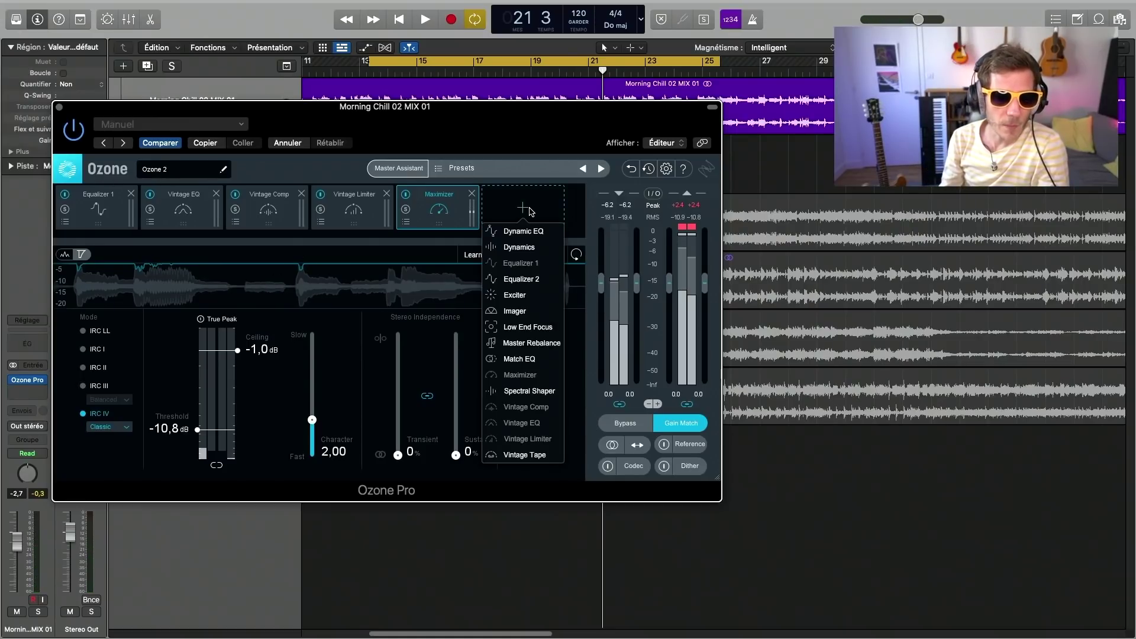
pyautogui.click(537, 329)
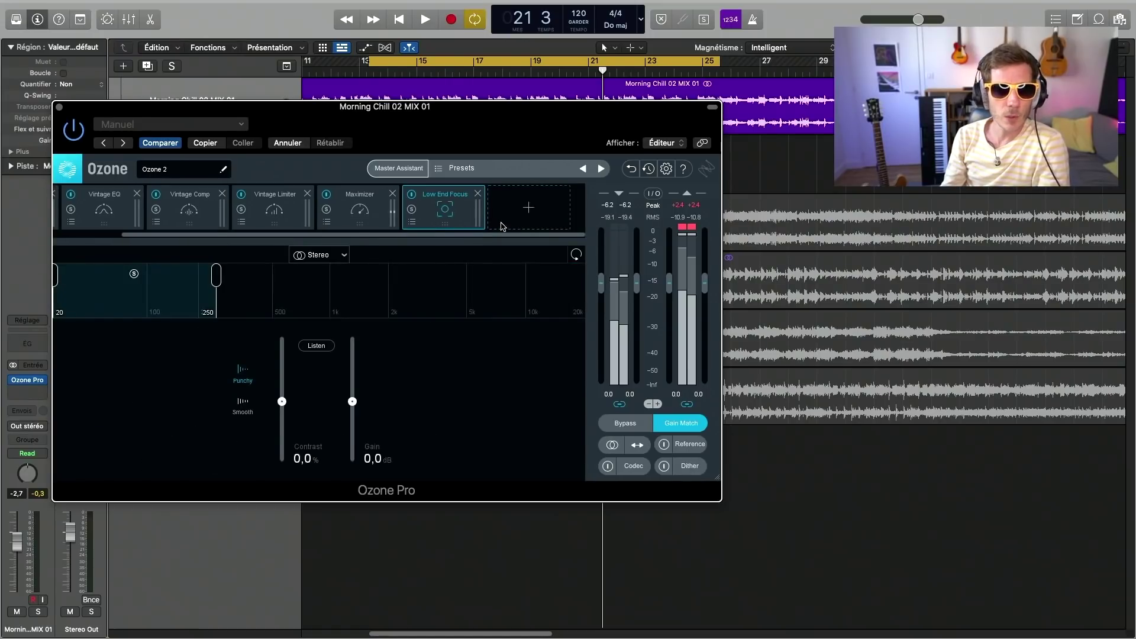
pyautogui.moveTo(441, 219); pyautogui.dragTo(175, 216)
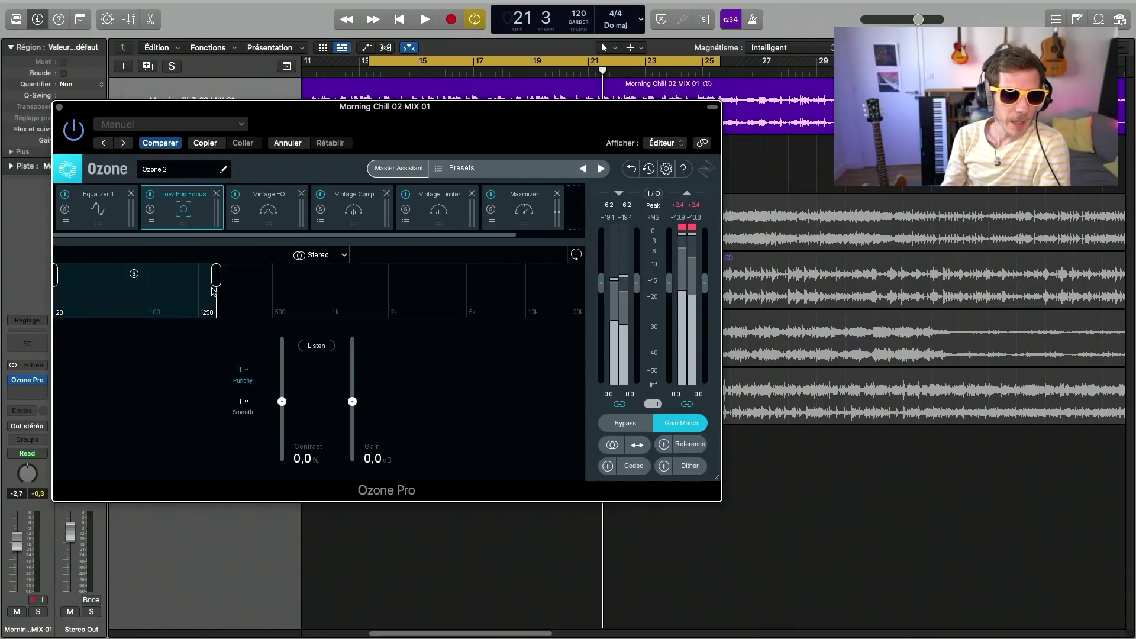
# Step: Set the upper cutoff of the Low End Focus region to 188 Hz while the loop plays
pyautogui.moveTo(213, 287); pyautogui.dragTo(261, 287)
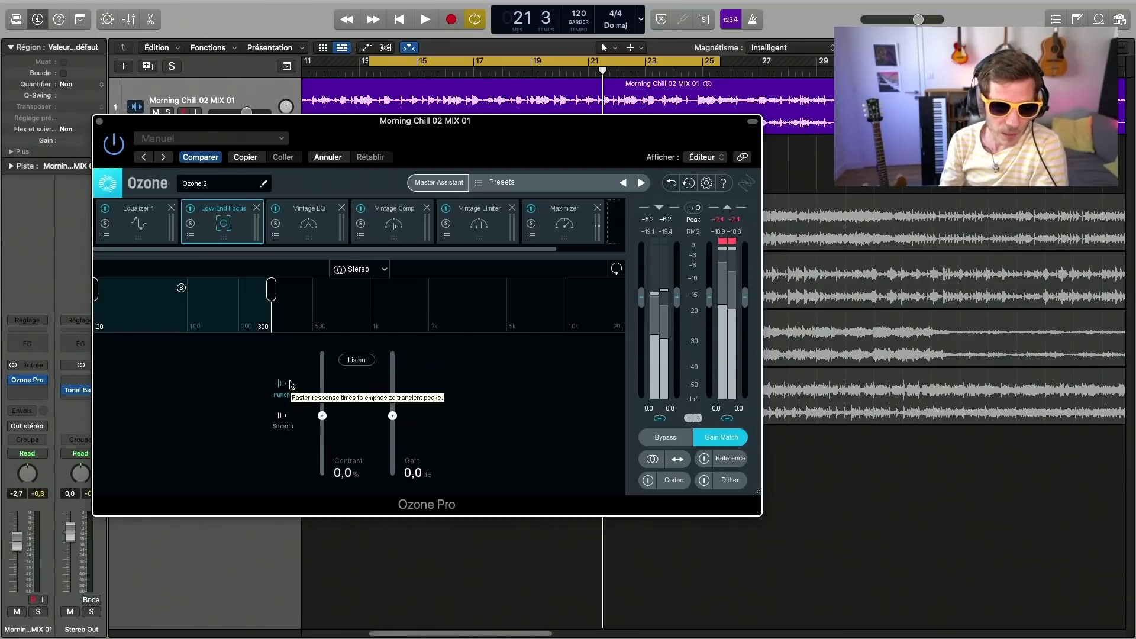
pyautogui.press('space')
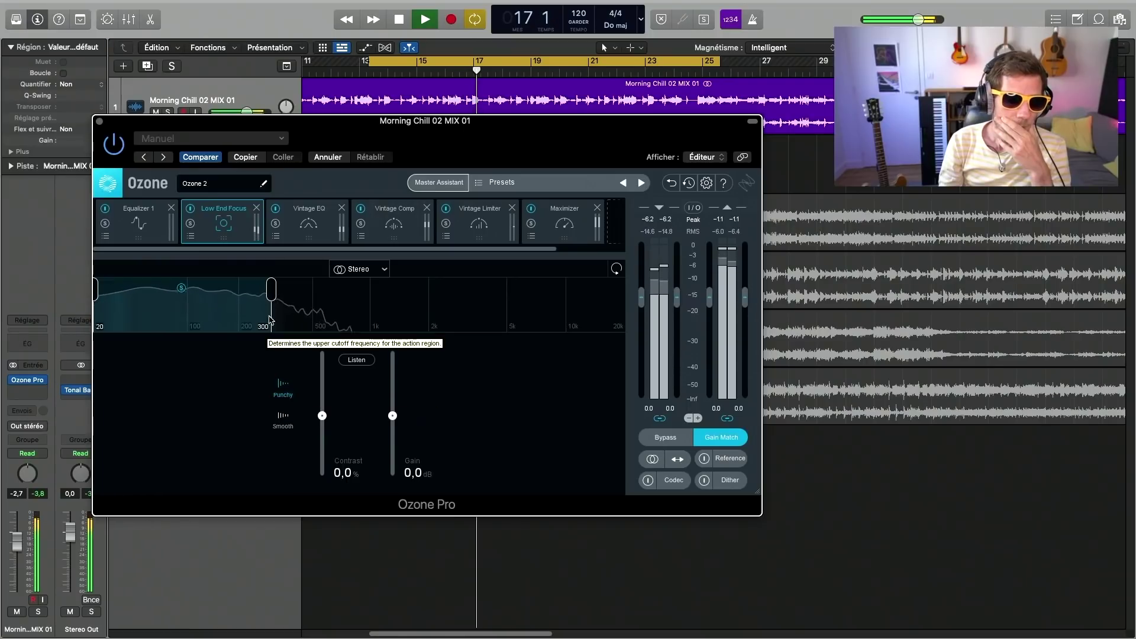
pyautogui.moveTo(270, 299); pyautogui.dragTo(236, 303)
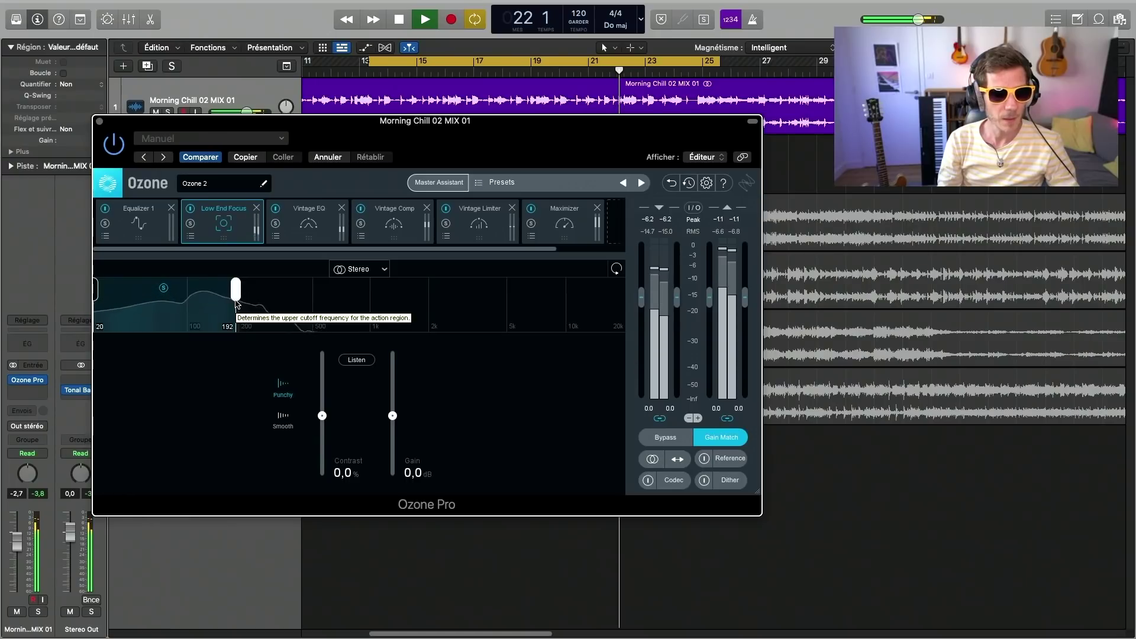
pyautogui.moveTo(236, 303); pyautogui.dragTo(234, 303)
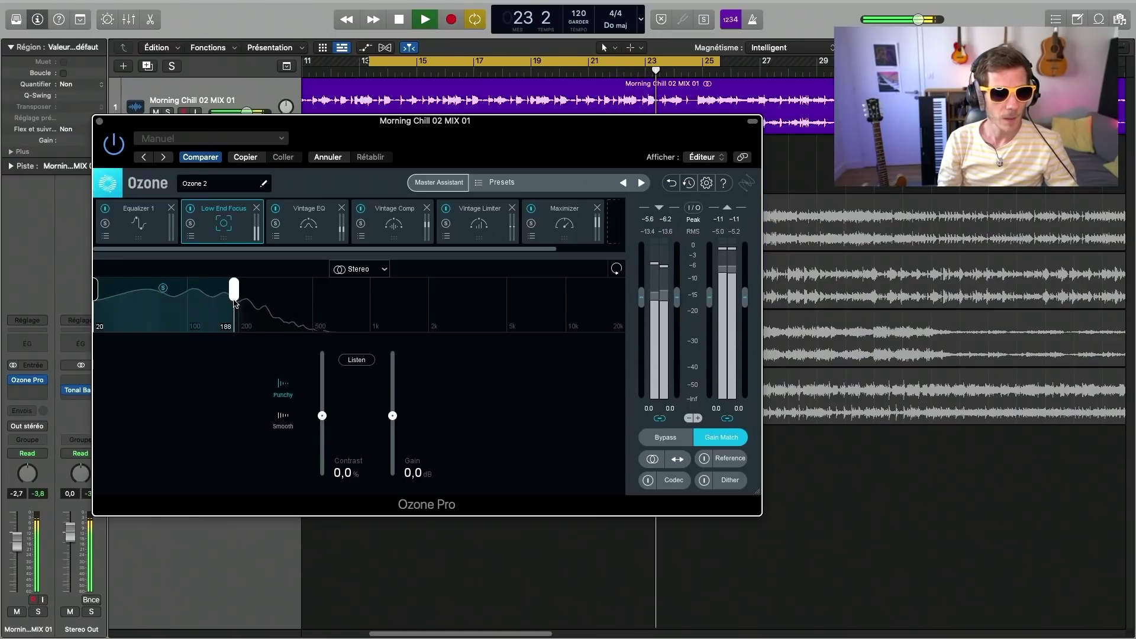
# Step: Disable Gain Match, audition Low End Focus Contrast at -100% and 100%, and set it to 48.1%
pyautogui.click(724, 443)
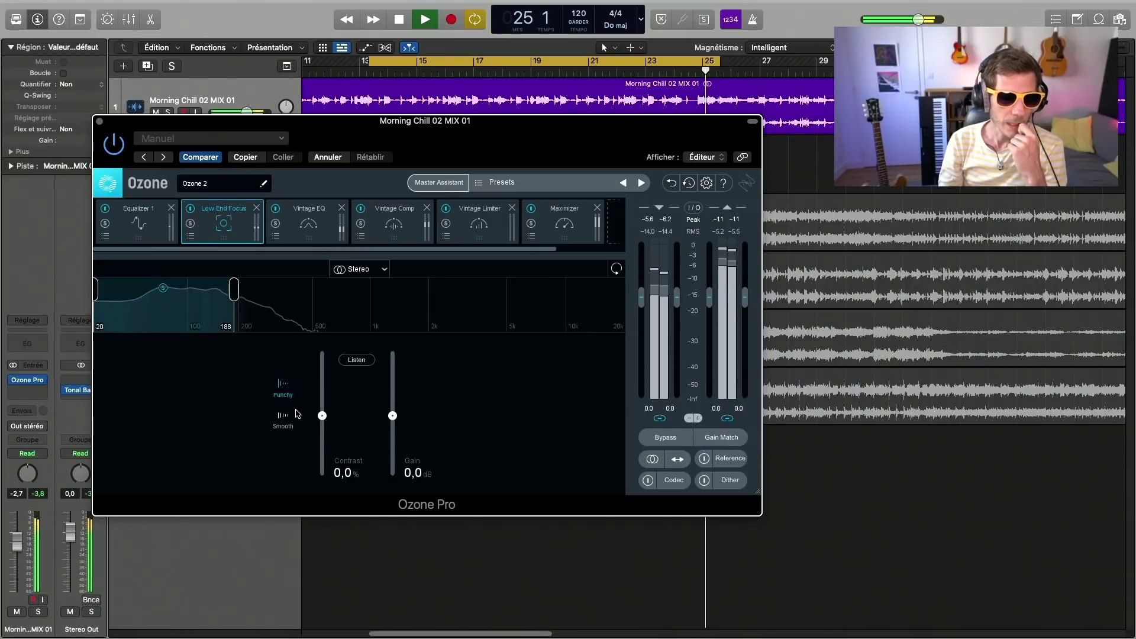
pyautogui.moveTo(322, 415); pyautogui.dragTo(325, 497)
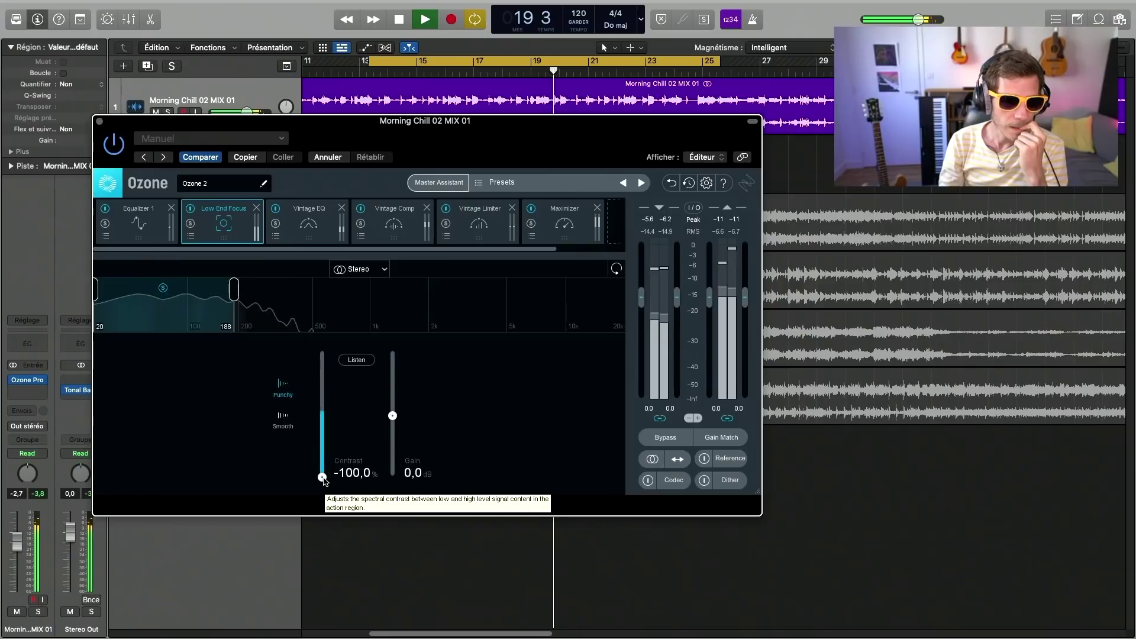
pyautogui.moveTo(322, 477); pyautogui.dragTo(324, 354)
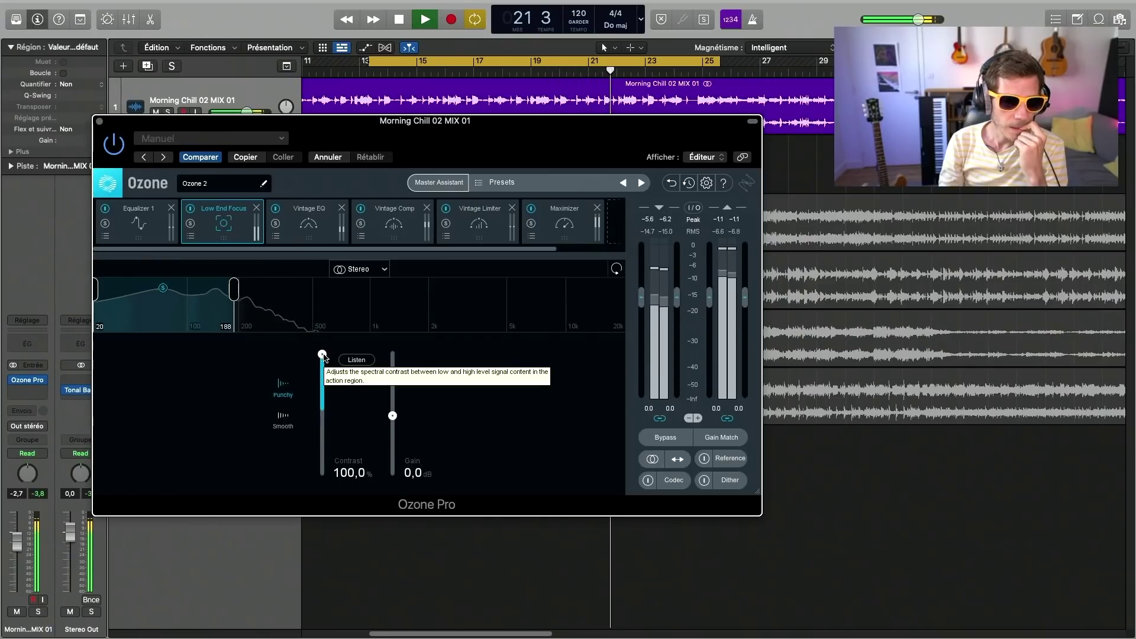
pyautogui.moveTo(323, 356); pyautogui.dragTo(322, 387)
pyautogui.press('space')
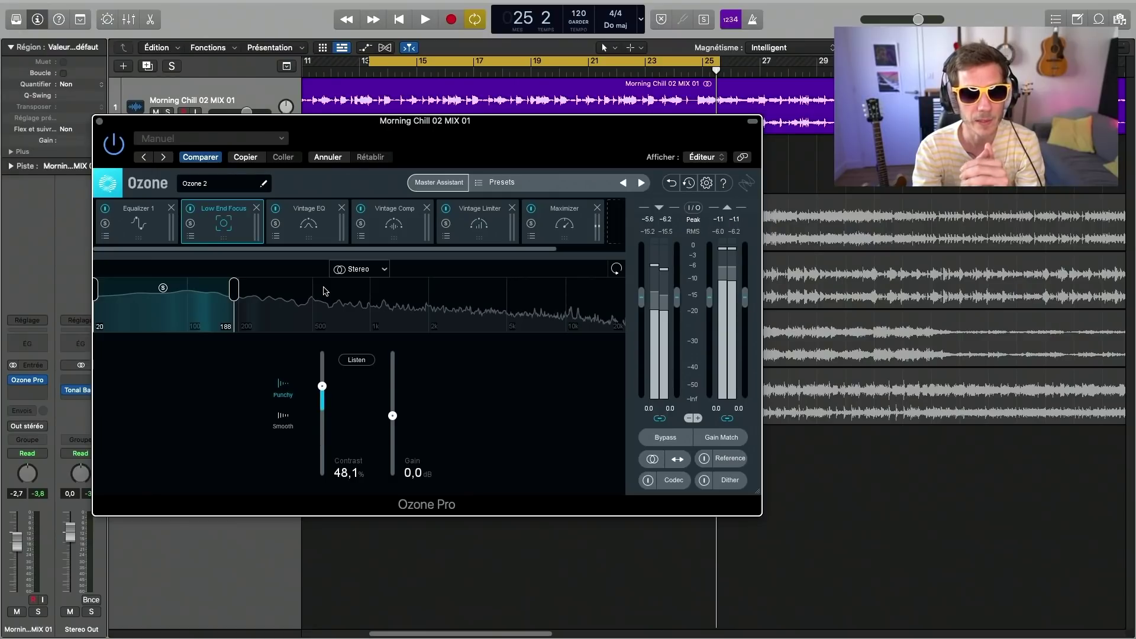
# Step: Move the Ozone Pro window aside and close it to return to the track list
pyautogui.moveTo(128, 135); pyautogui.dragTo(111, 152)
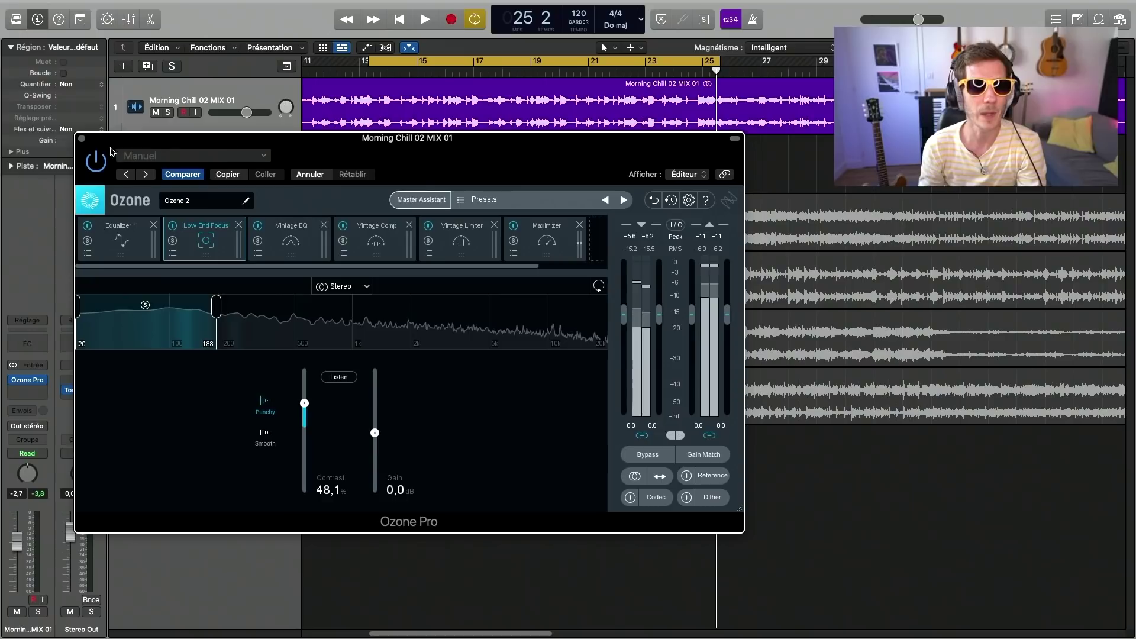
pyautogui.click(83, 139)
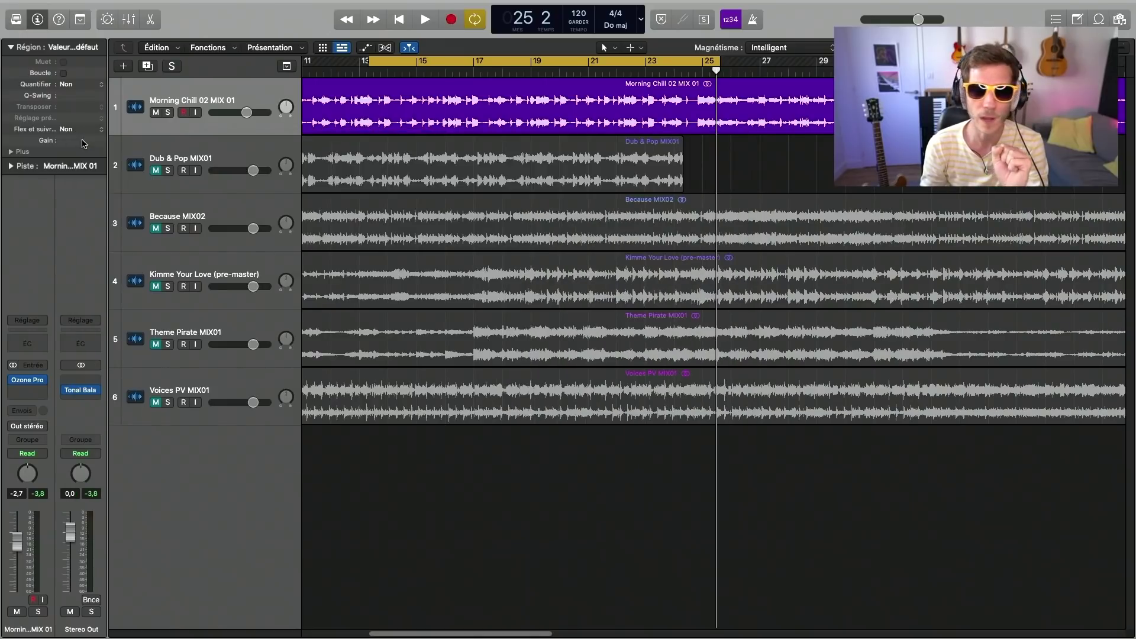
pyautogui.moveTo(12, 382)
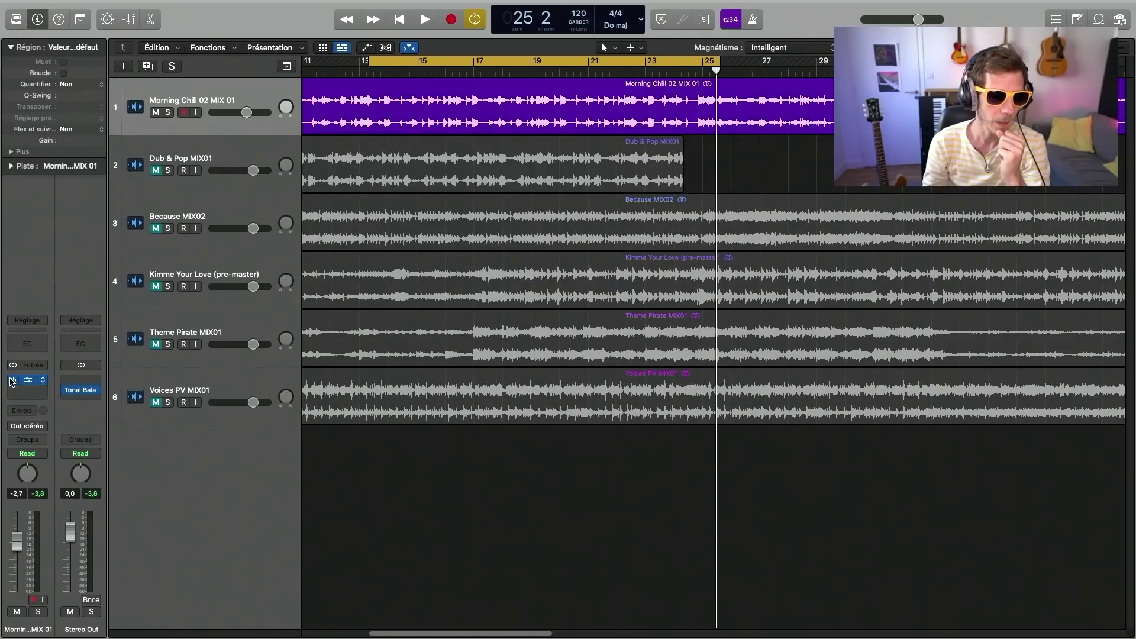
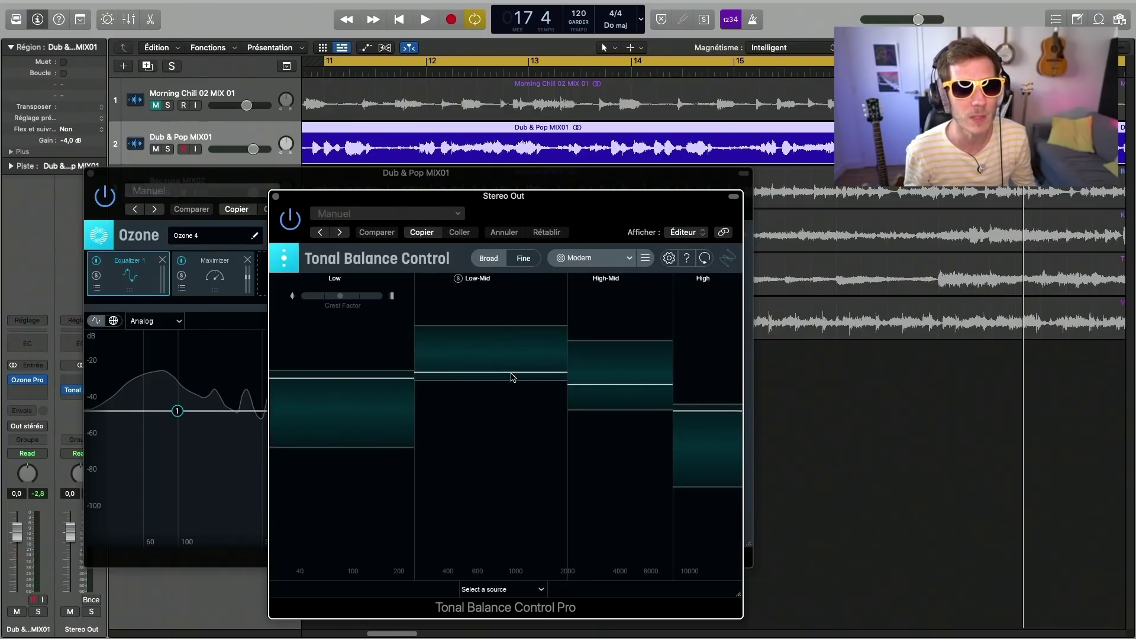
# Step: Play the Dub & Pop MIX01 loop and solo the High-Mid, High and Low bands in Tonal Balance Control, closing it when done
pyautogui.press('space')
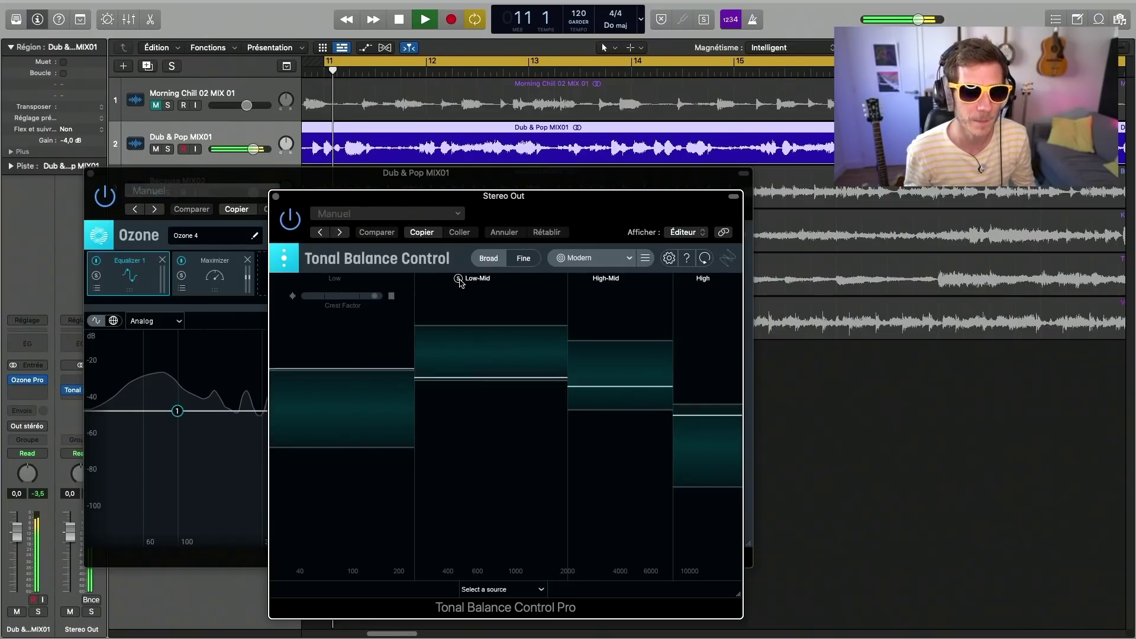
pyautogui.moveTo(460, 283)
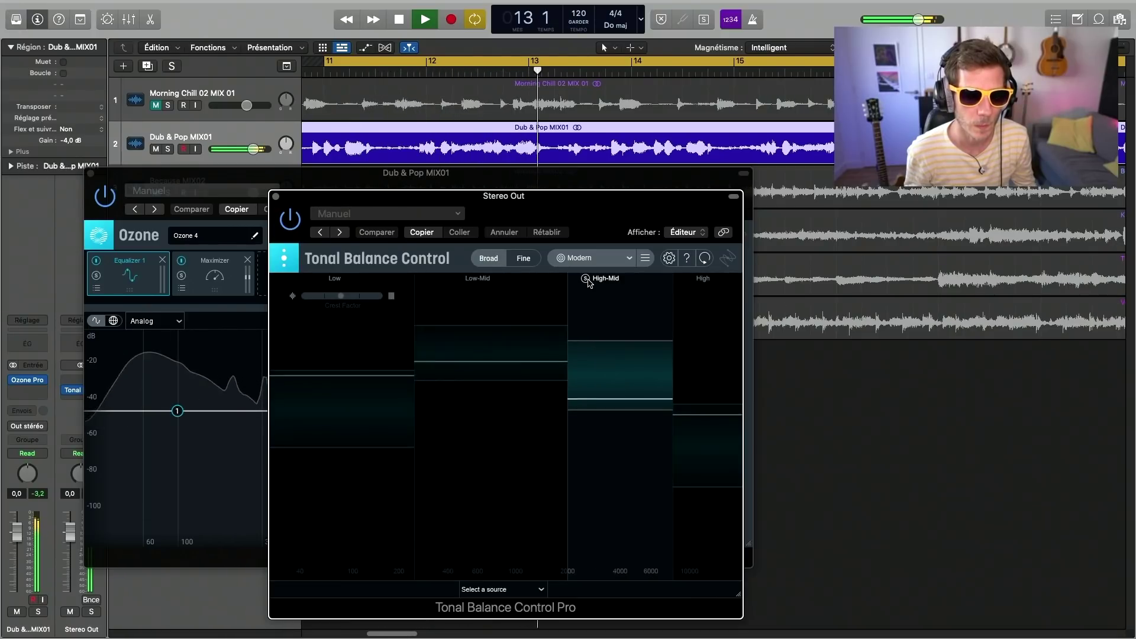
pyautogui.moveTo(588, 283)
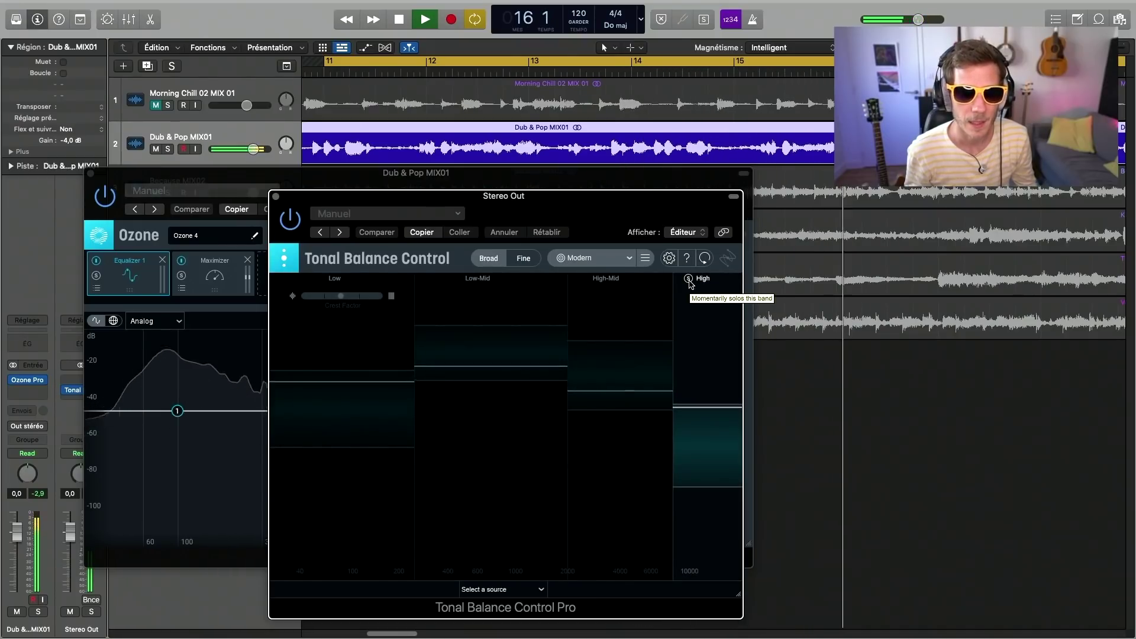
pyautogui.press('space')
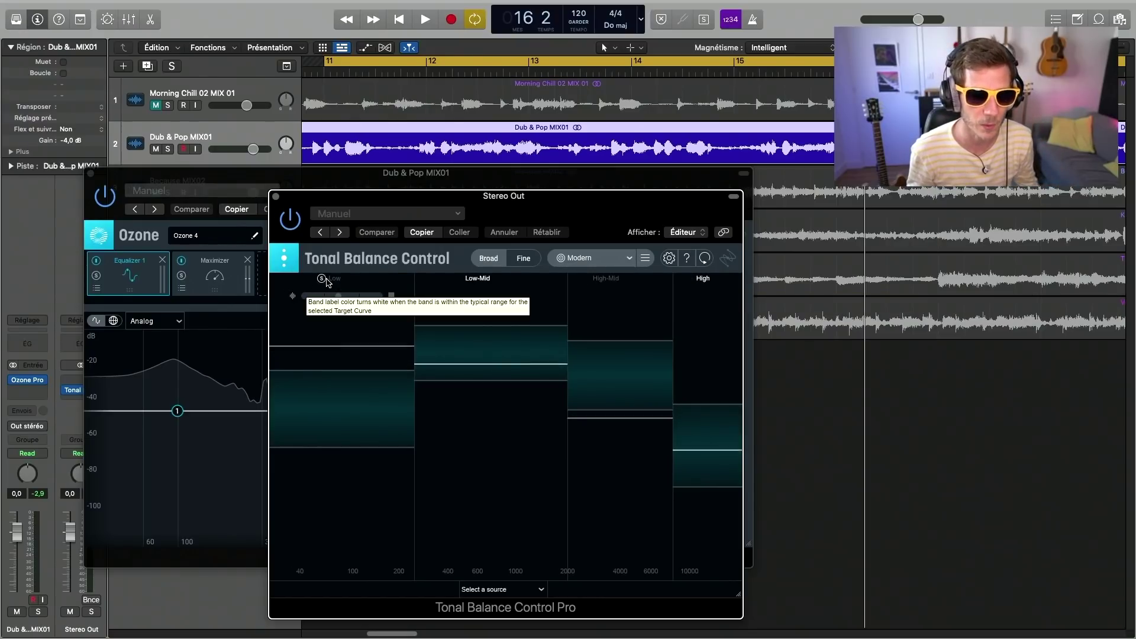
pyautogui.press('space')
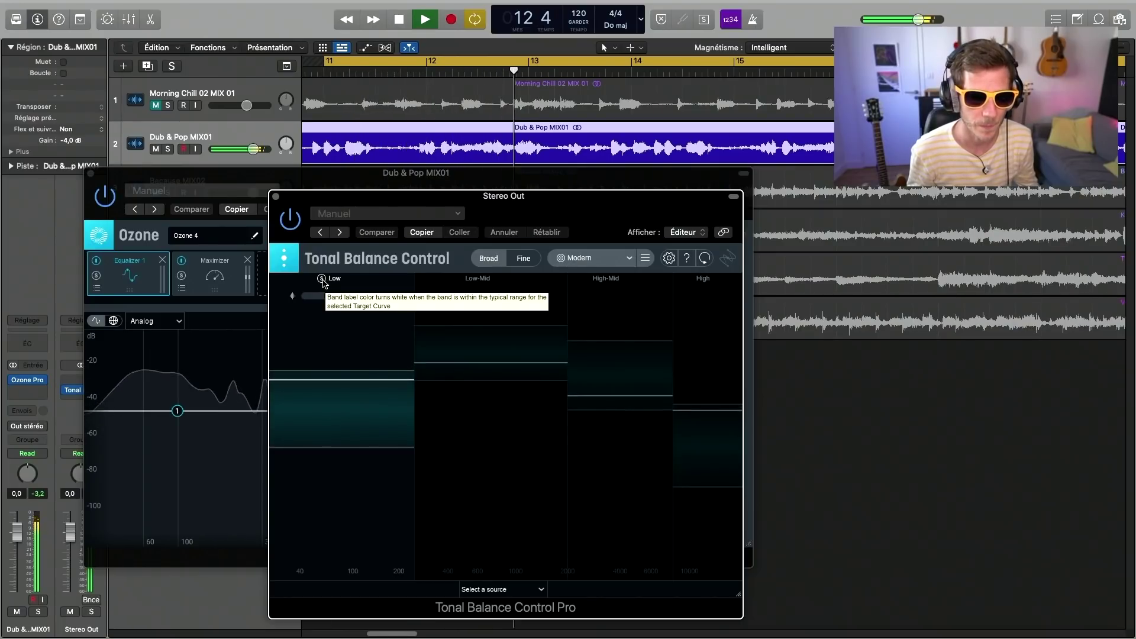
pyautogui.click(276, 196)
pyautogui.press('space')
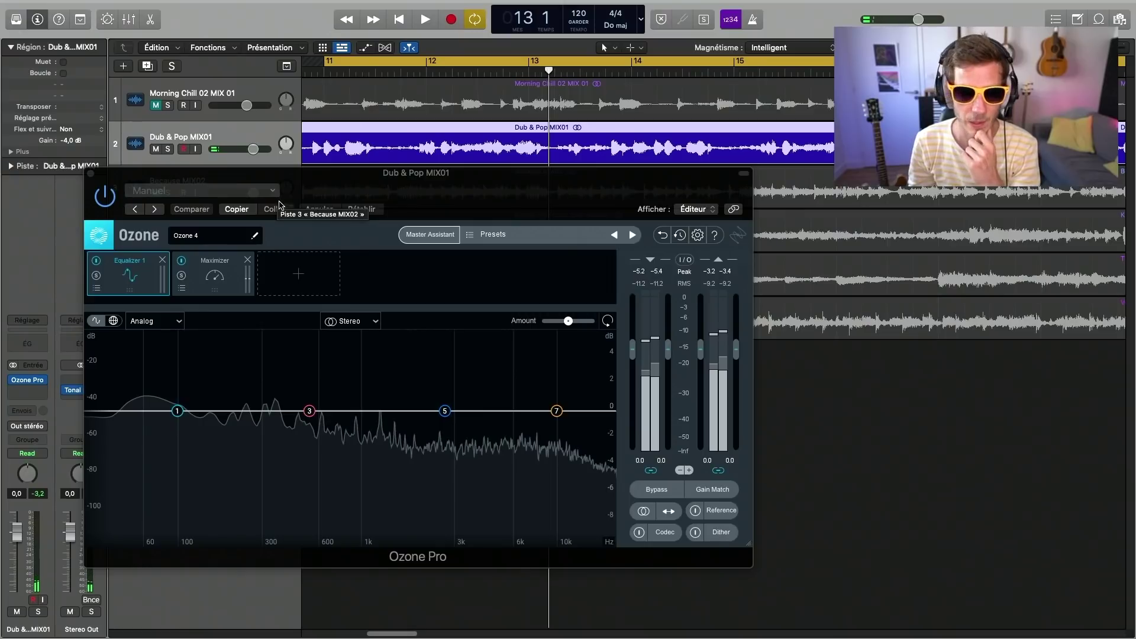
# Step: Reopen Tonal Balance Control on Stereo Out in Fine view, compare the playing loop with the Modern target curve, and close it
pyautogui.click(81, 393)
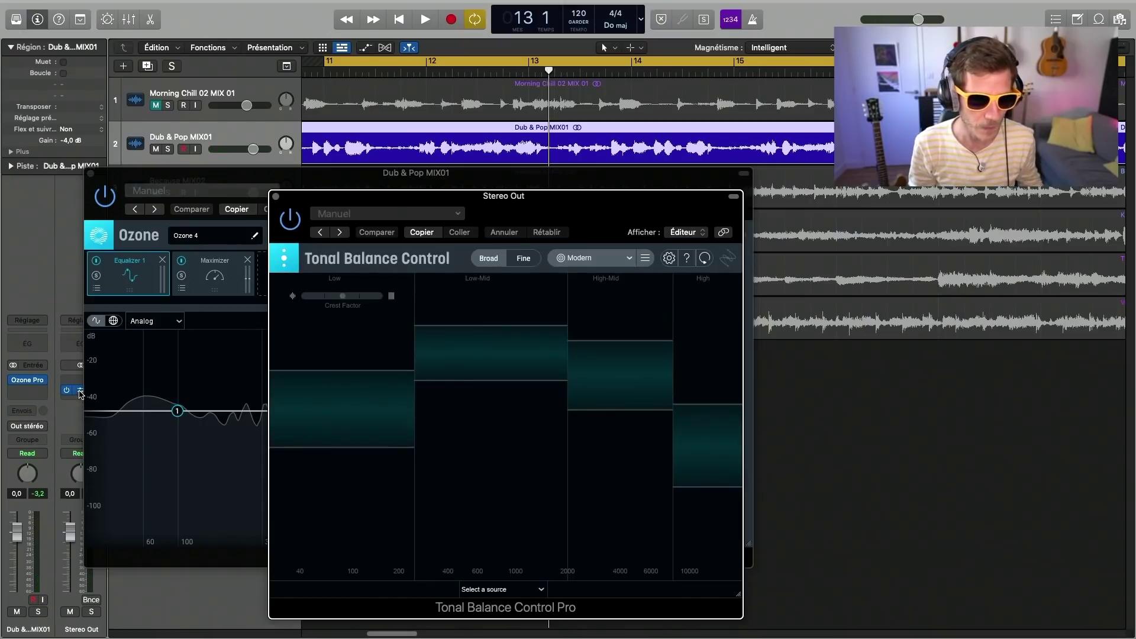
pyautogui.click(523, 260)
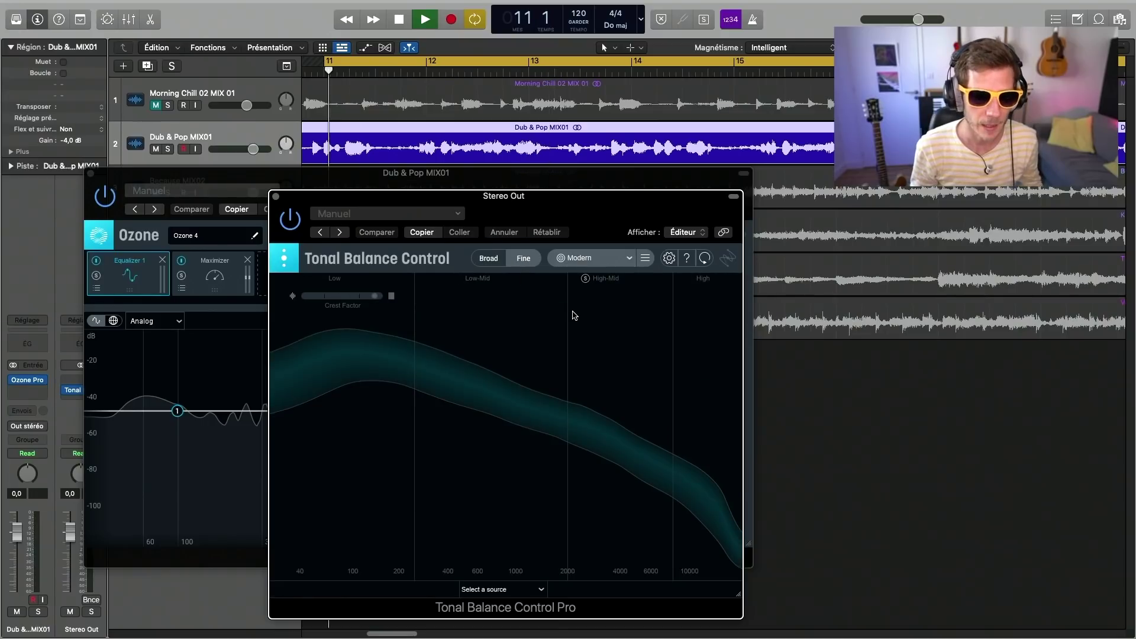
pyautogui.press('space')
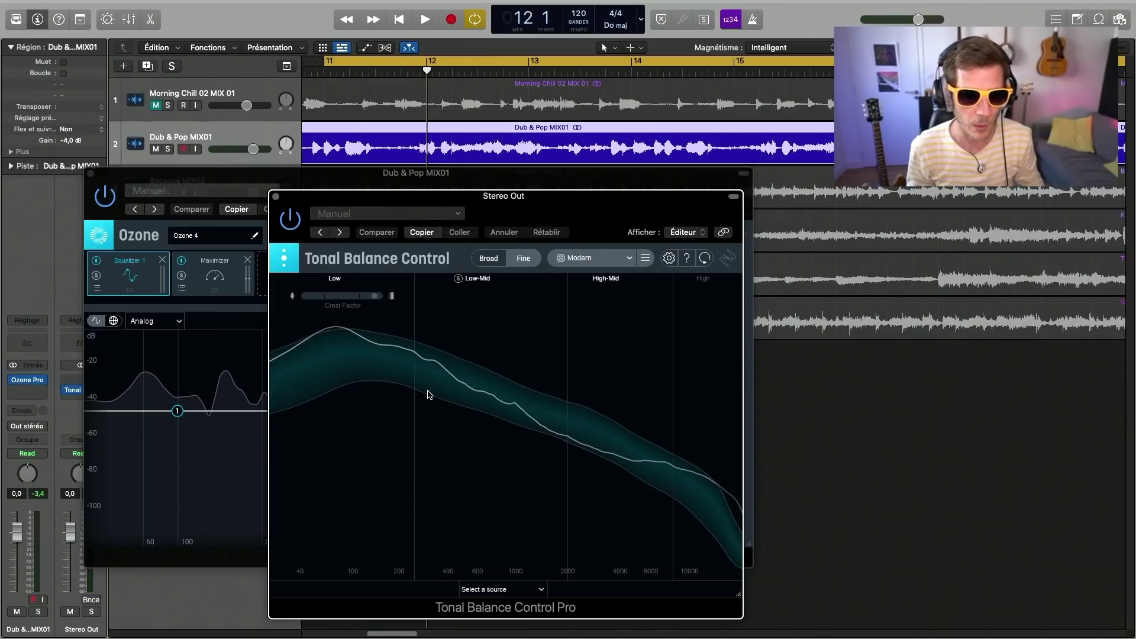
pyautogui.press('space')
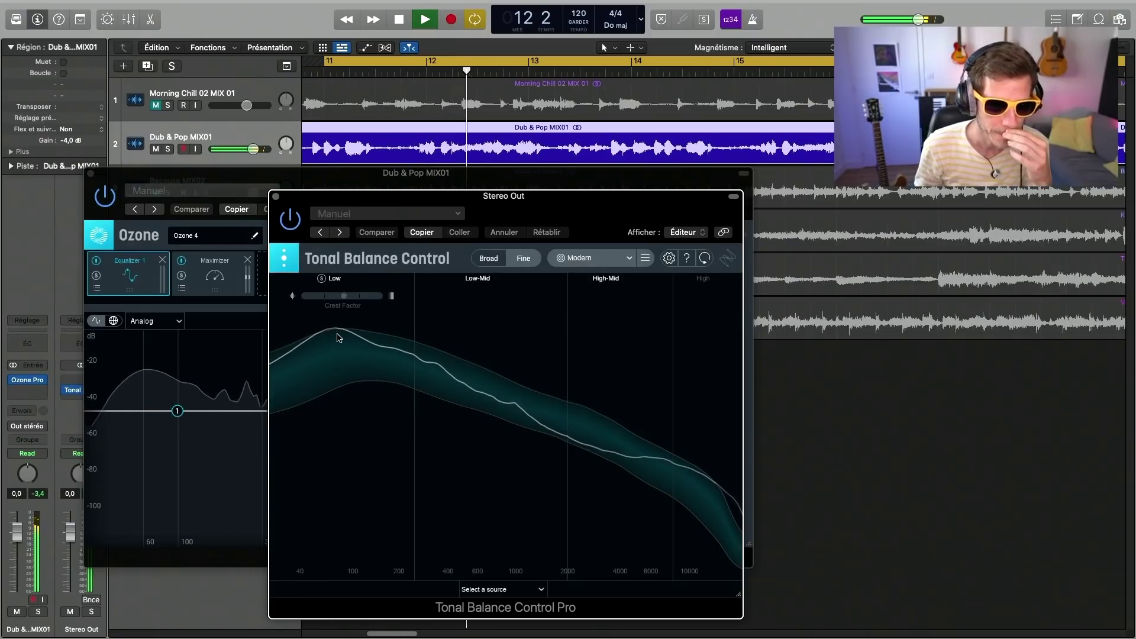
pyautogui.press('space')
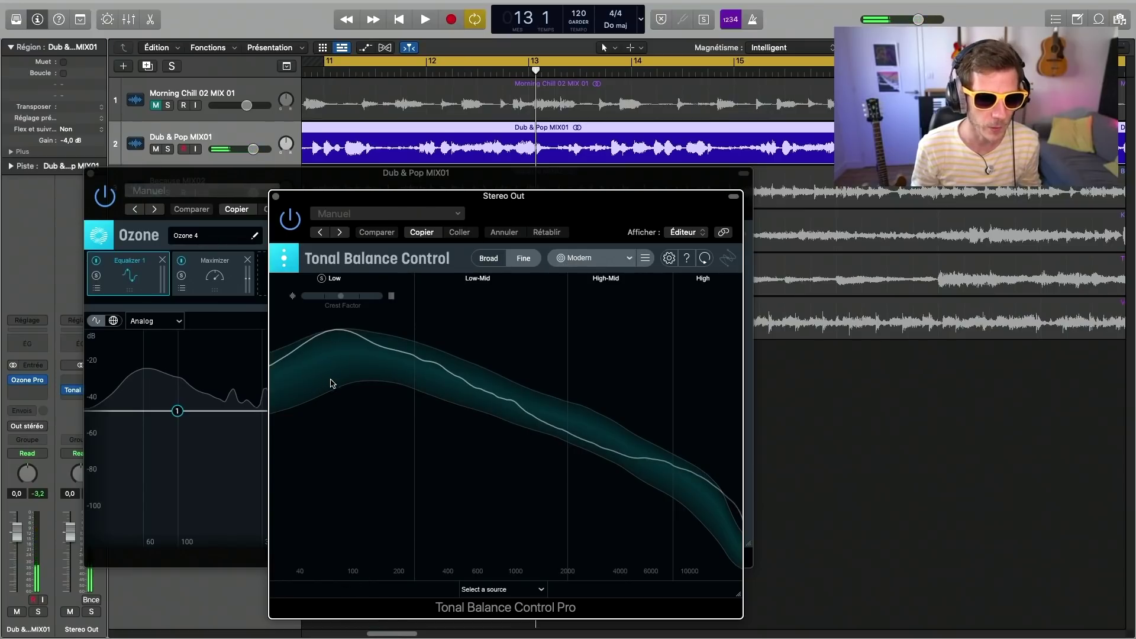
pyautogui.press('space')
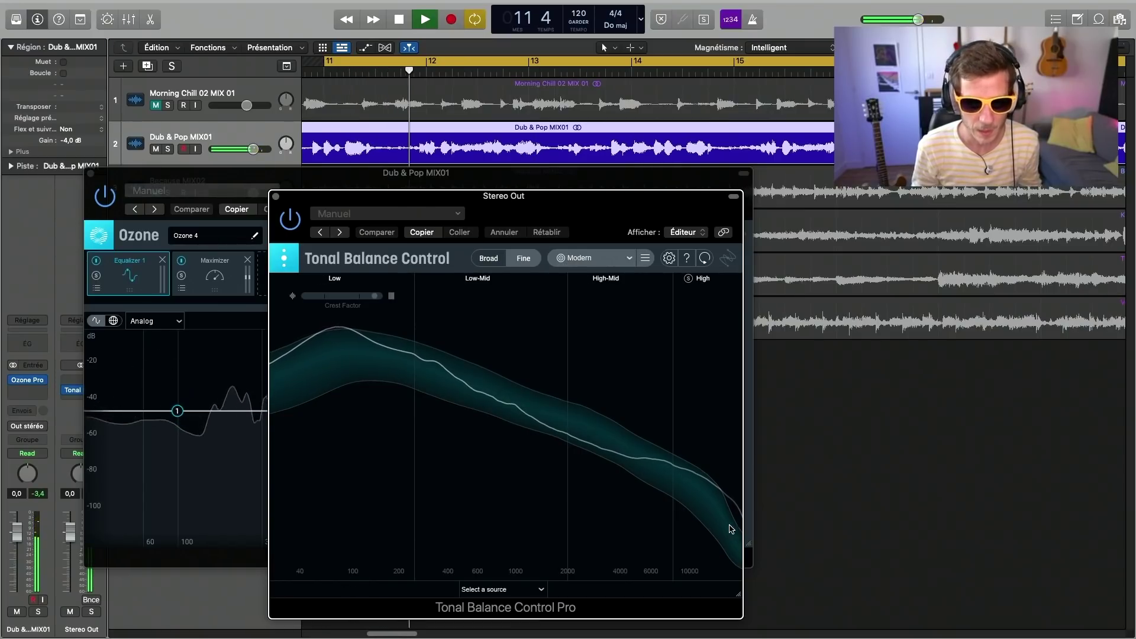
pyautogui.press('space')
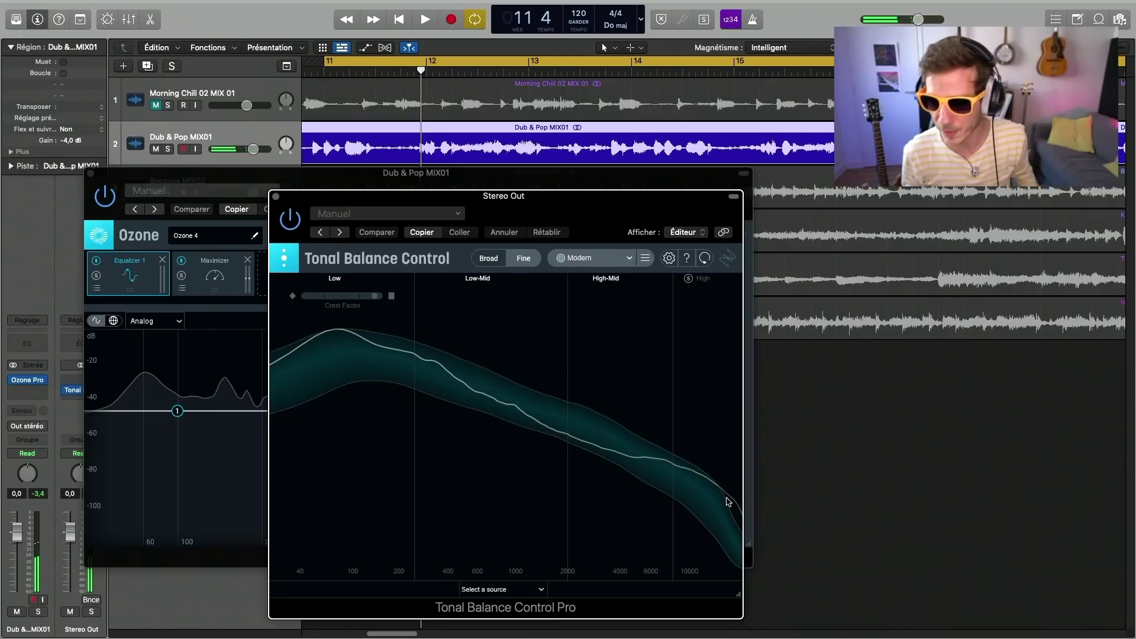
pyautogui.press('super+w')
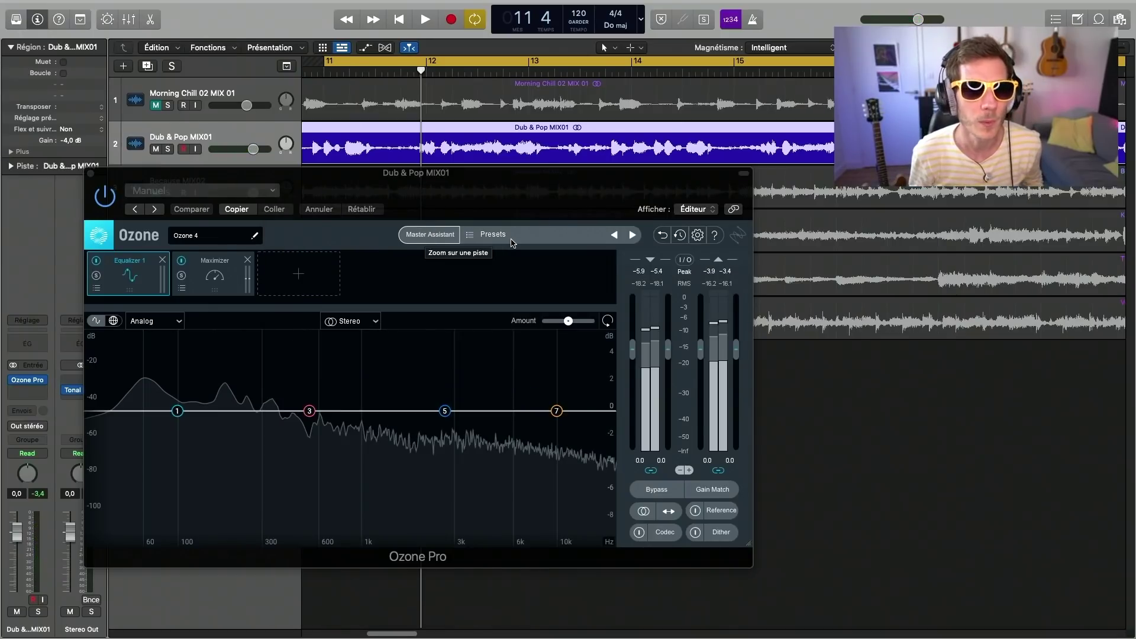
# Step: Run Ozone's Master Assistant on Dub & Pop MIX01, accept its suggestion, and listen to the result
pyautogui.click(440, 236)
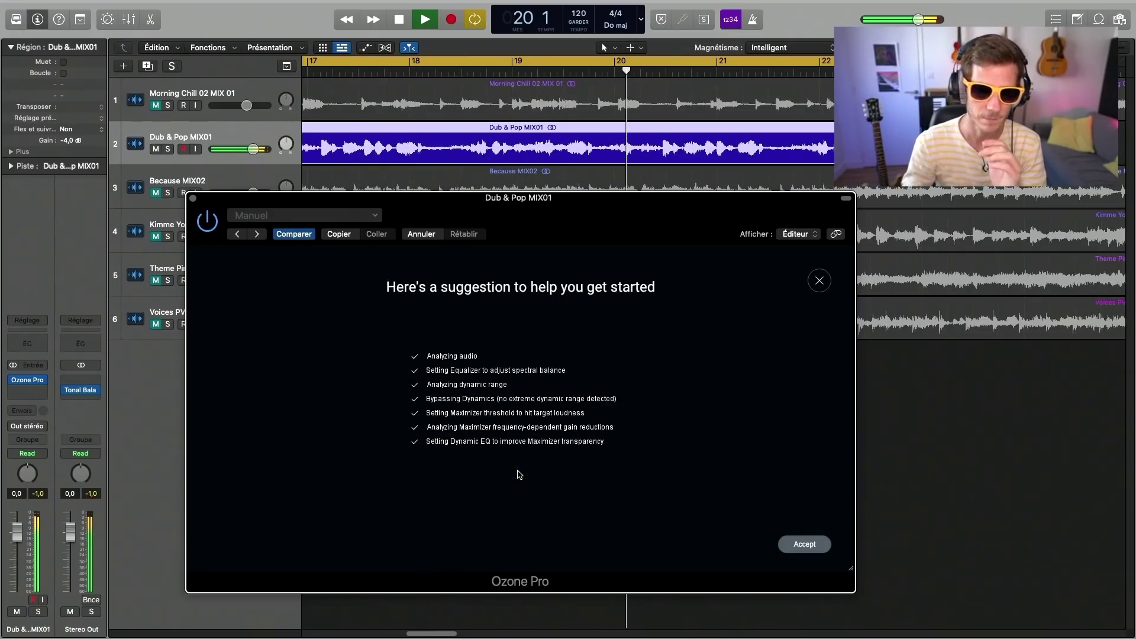
pyautogui.click(805, 545)
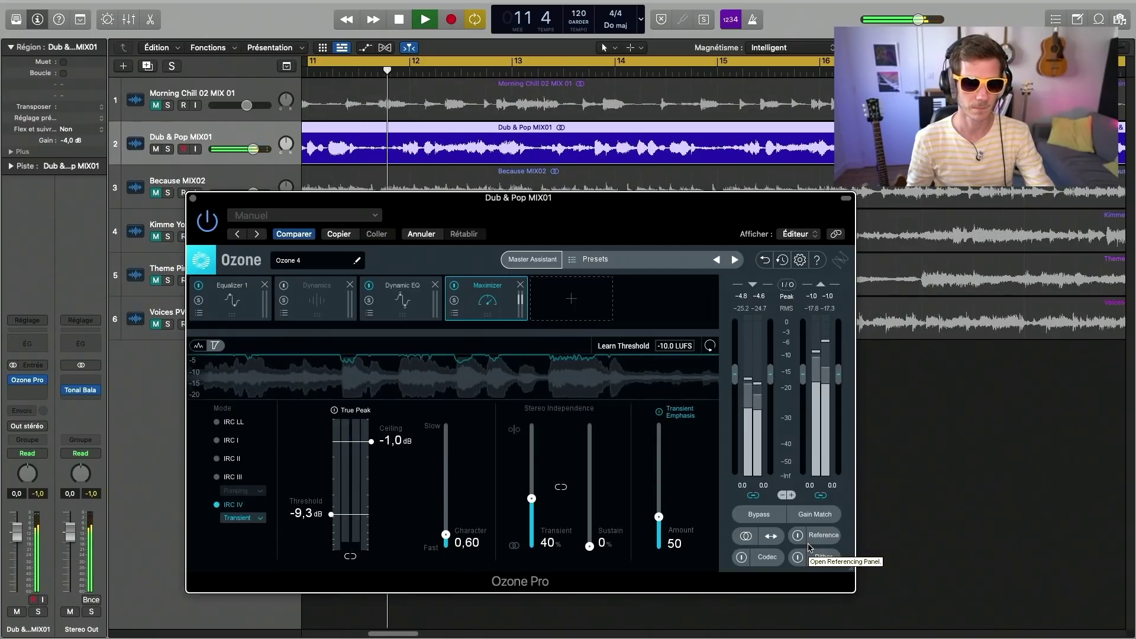
pyautogui.press('space')
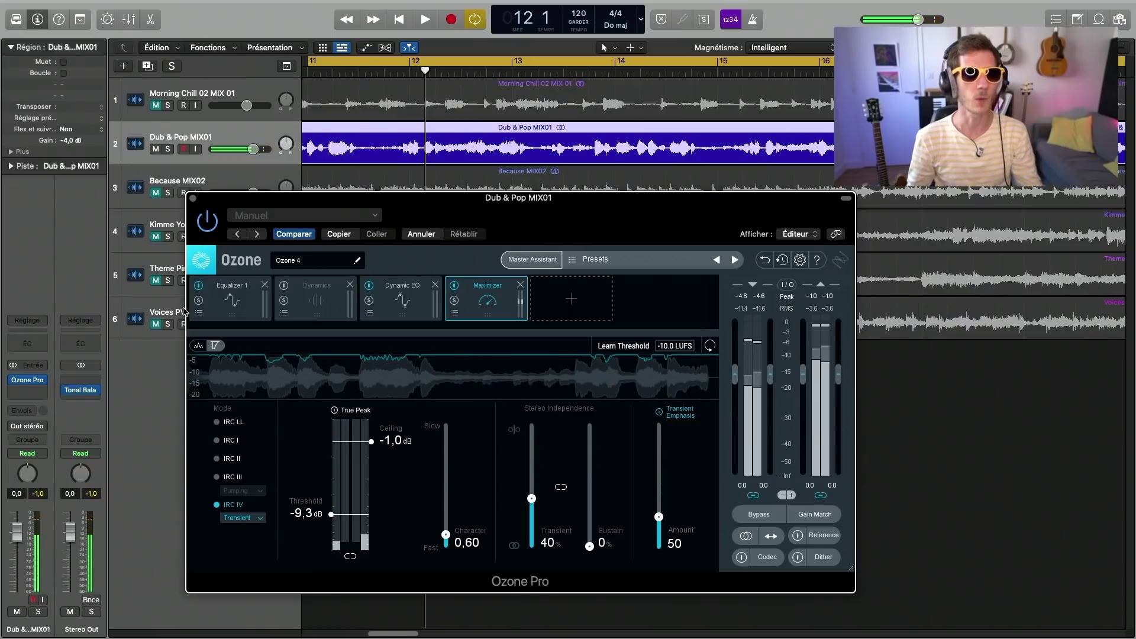
# Step: Deepen the cut of the Equalizer 1 band at about 78 Hz while the loop plays
pyautogui.click(231, 299)
pyautogui.press('space')
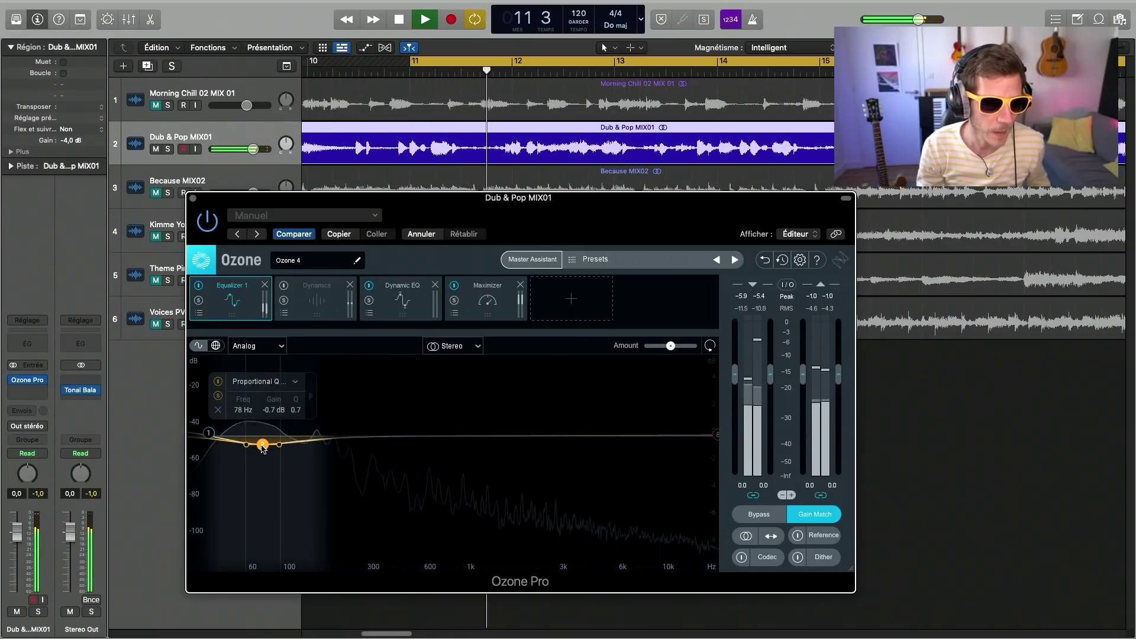
pyautogui.moveTo(263, 449)
pyautogui.mouseDown()
pyautogui.moveTo(258, 480)
pyautogui.moveTo(261, 436)
pyautogui.moveTo(260, 462)
pyautogui.mouseUp()
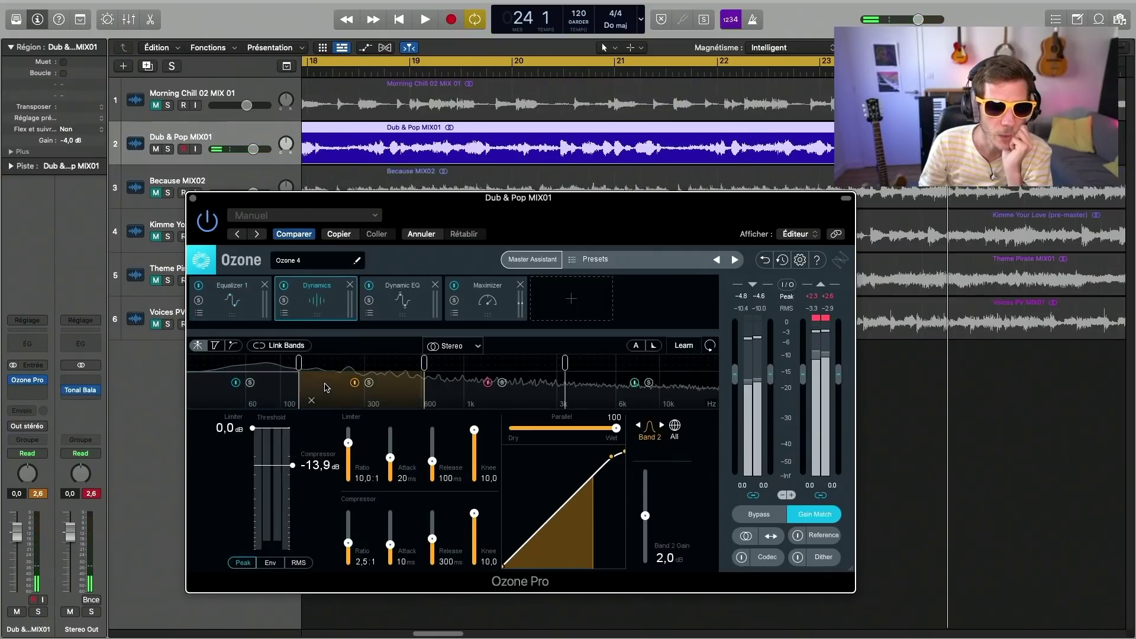
# Step: Inspect and solo Band 3 in Dynamics, and set the Band 2 compressor threshold to -24.1 dB during playback
pyautogui.click(450, 387)
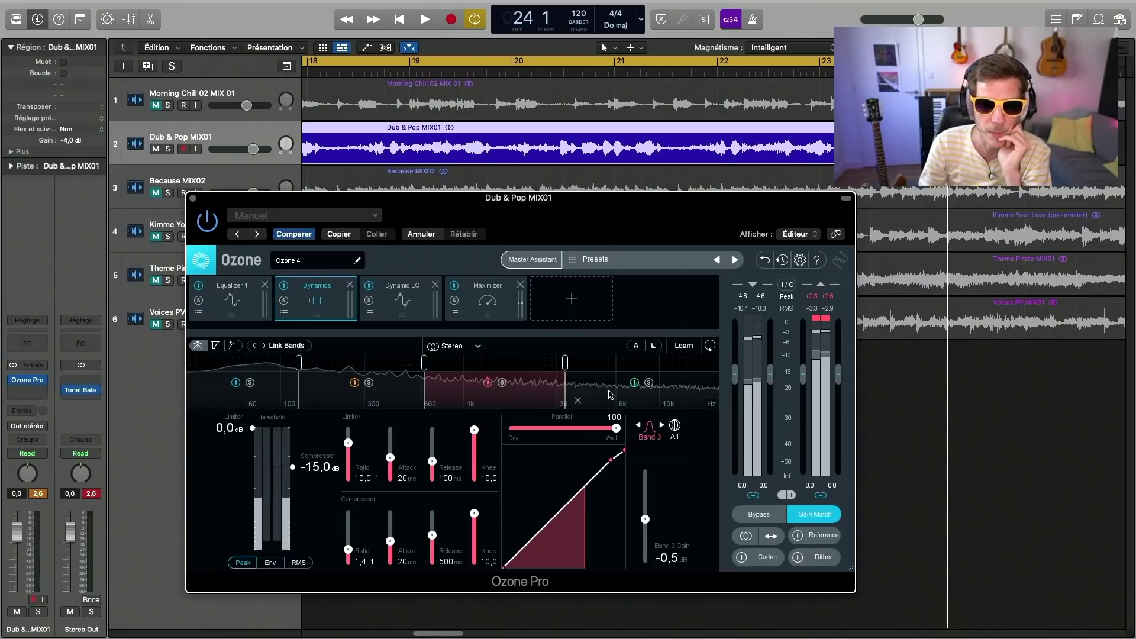
pyautogui.click(504, 384)
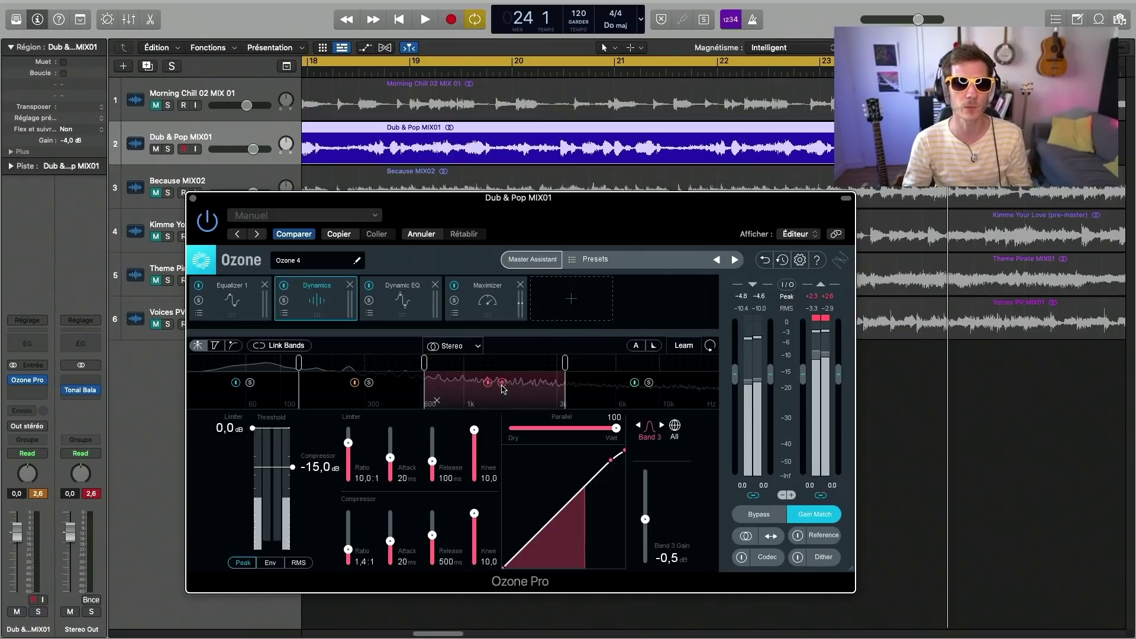
pyautogui.press('space')
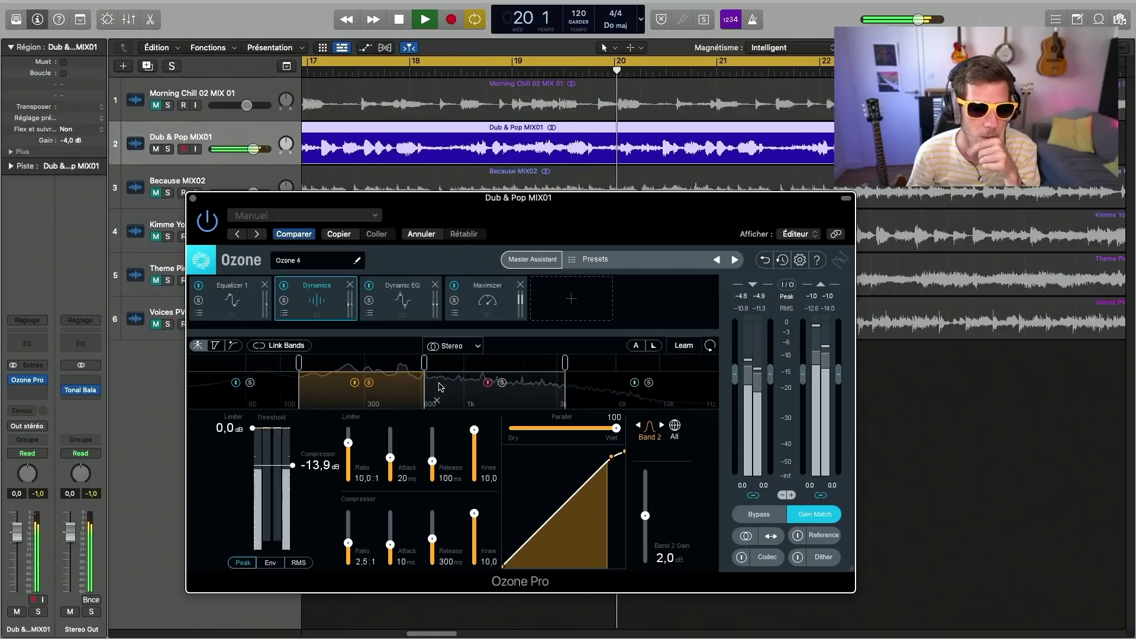
pyautogui.moveTo(289, 465); pyautogui.dragTo(293, 485)
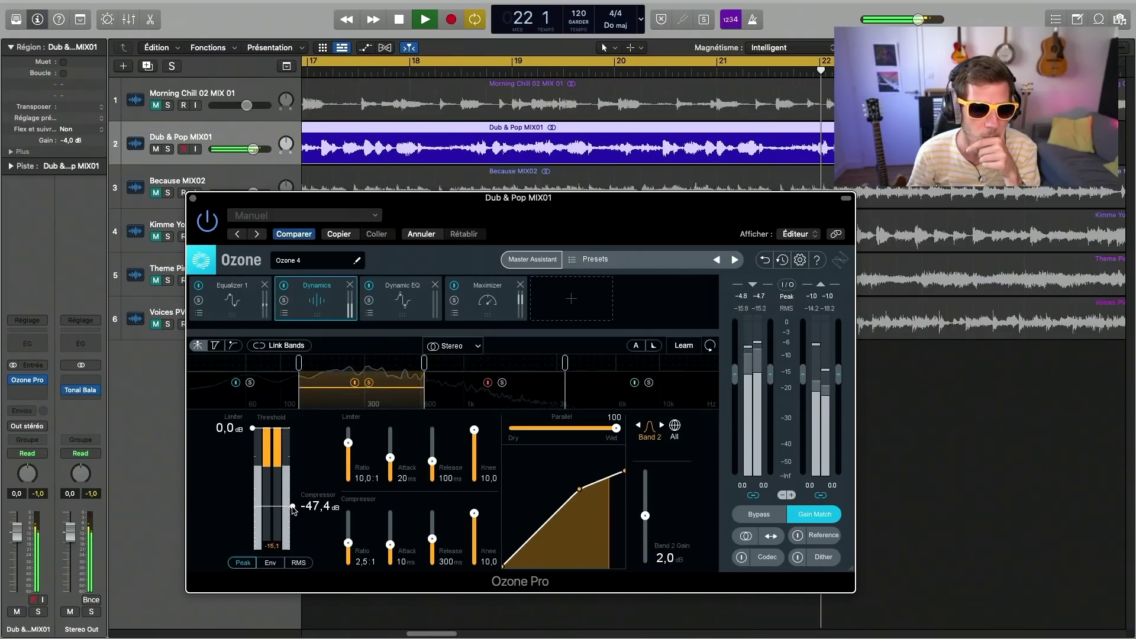
pyautogui.press('space')
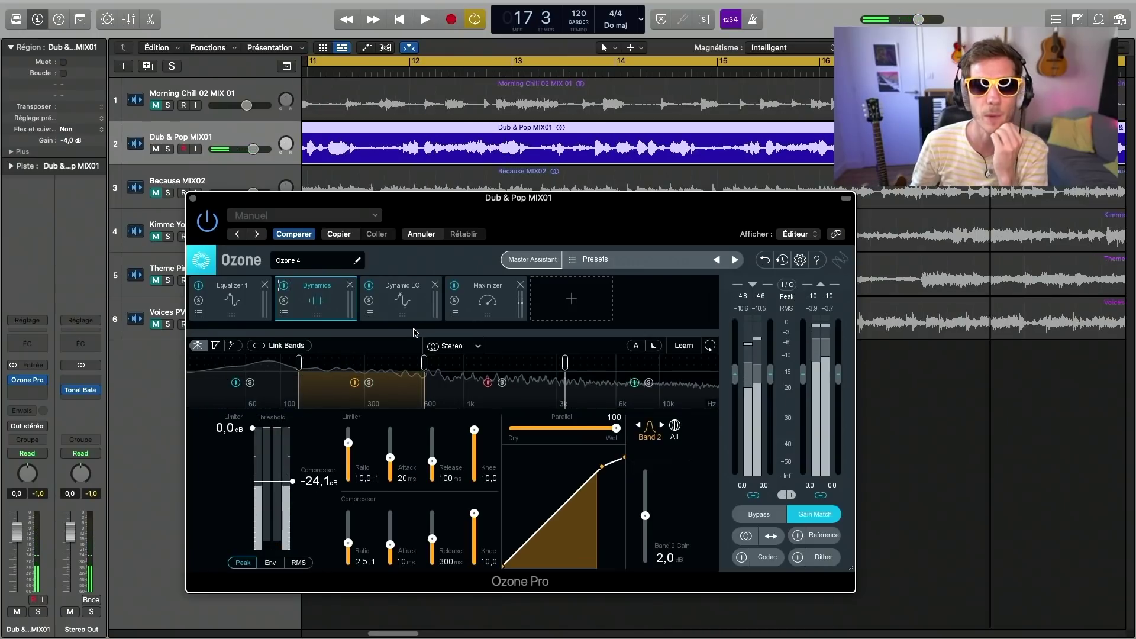
# Step: Move the Ozone window aside and lower the Imager crossover to about 296 Hz
pyautogui.moveTo(582, 191); pyautogui.dragTo(436, 193)
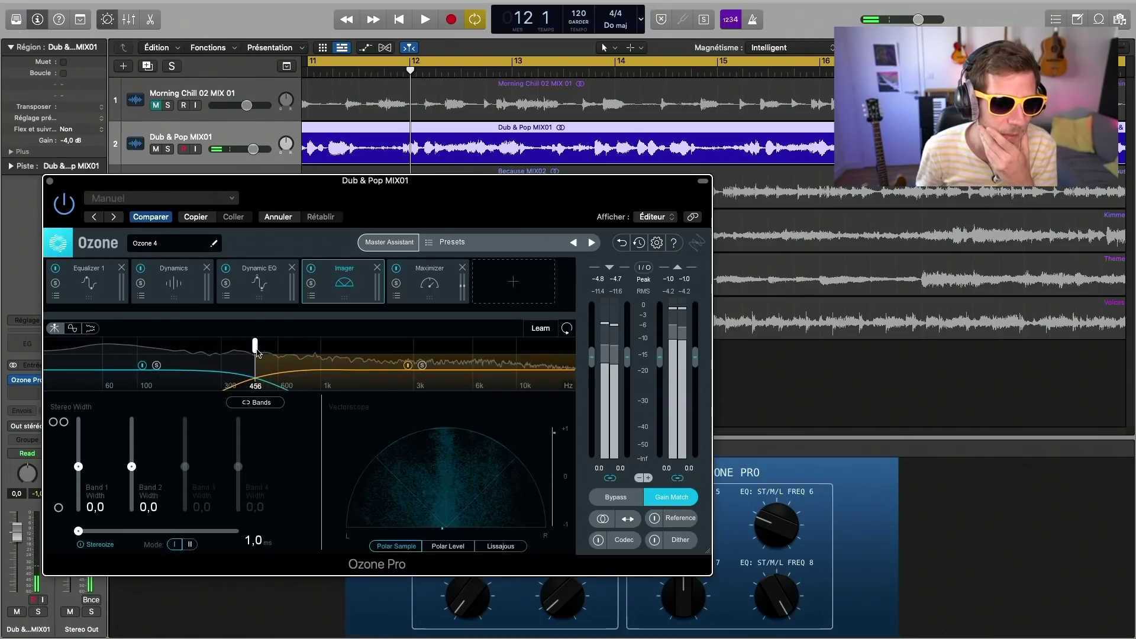
pyautogui.moveTo(254, 355); pyautogui.dragTo(223, 352)
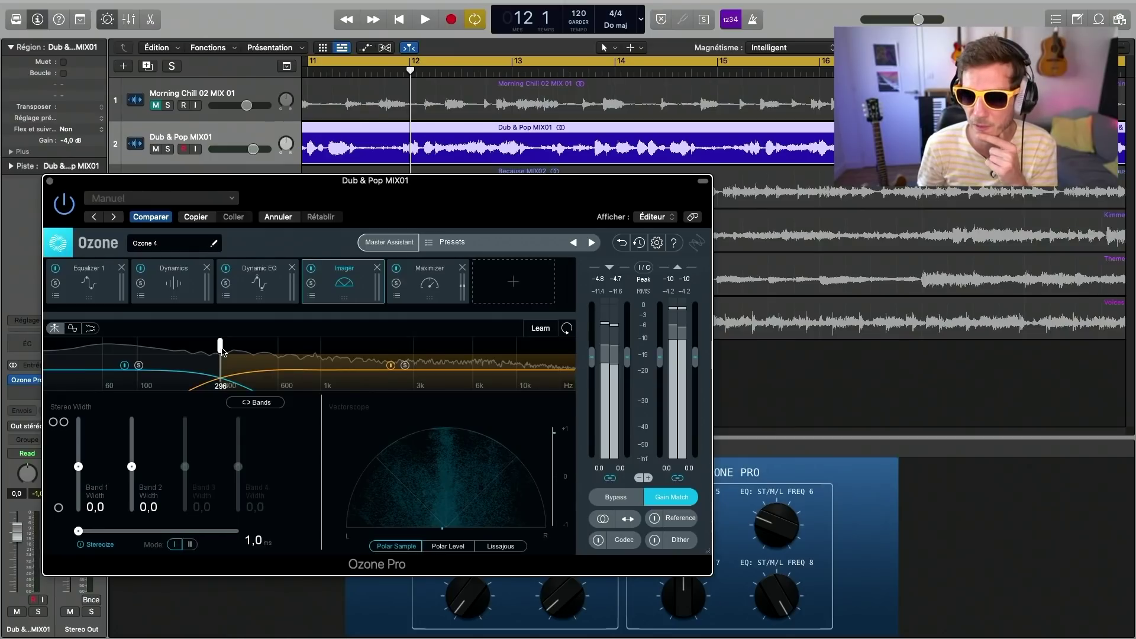
pyautogui.moveTo(222, 351); pyautogui.dragTo(222, 352)
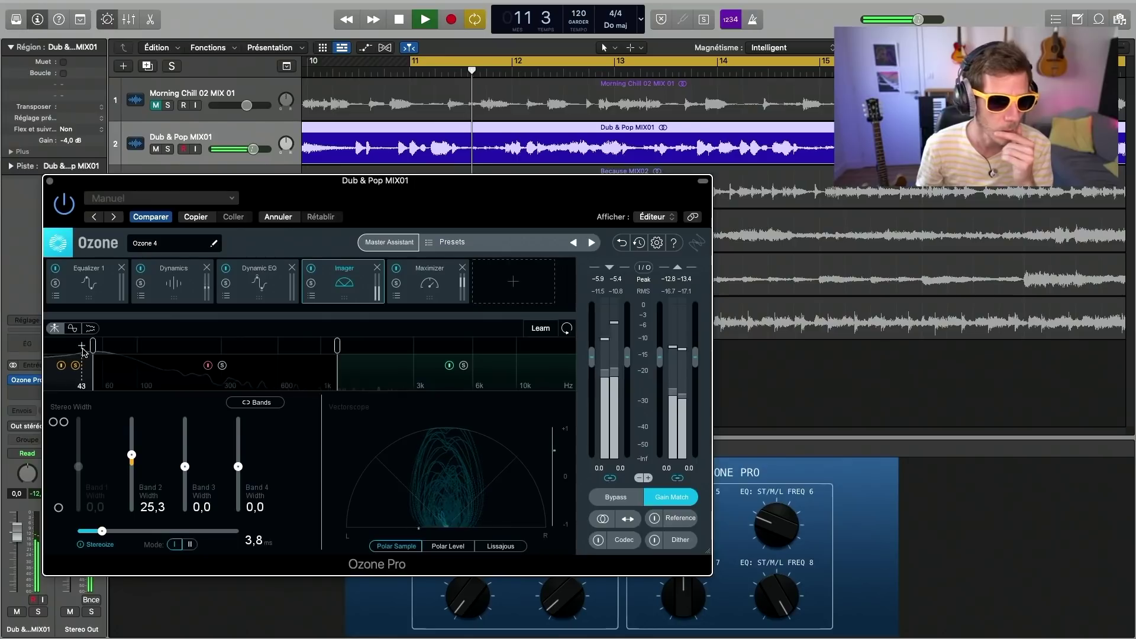
# Step: Raise the Imager's lowest crossover to just above 60 Hz, set Band 2 Width to -62.0 and widen the higher bands, toggling the Imager to compare
pyautogui.moveTo(94, 350); pyautogui.dragTo(118, 350)
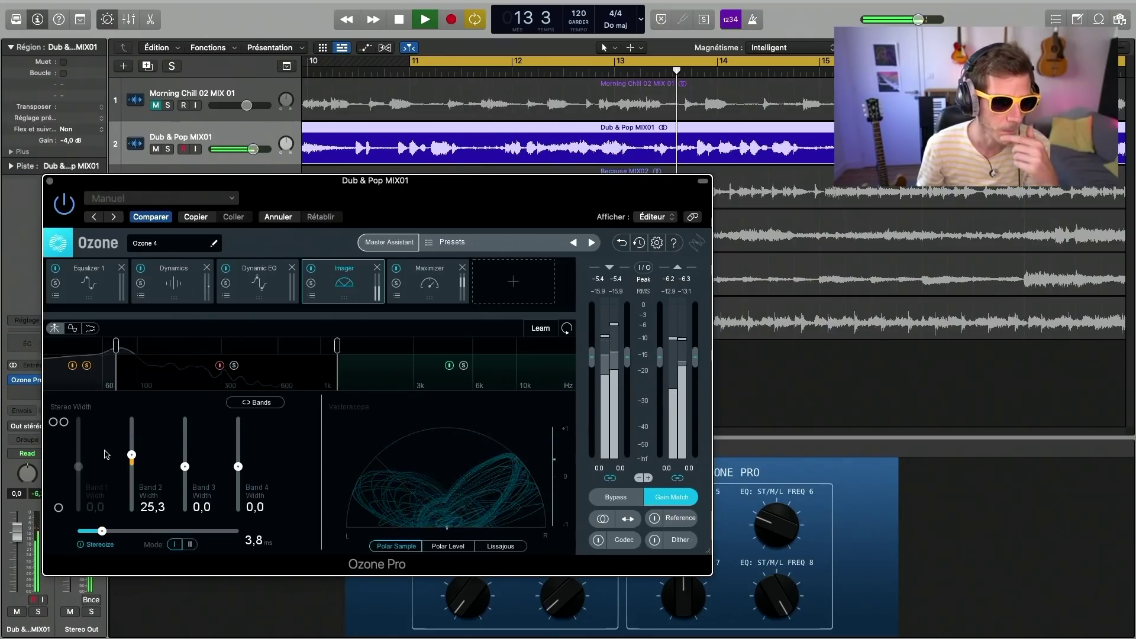
pyautogui.moveTo(131, 456); pyautogui.dragTo(133, 496)
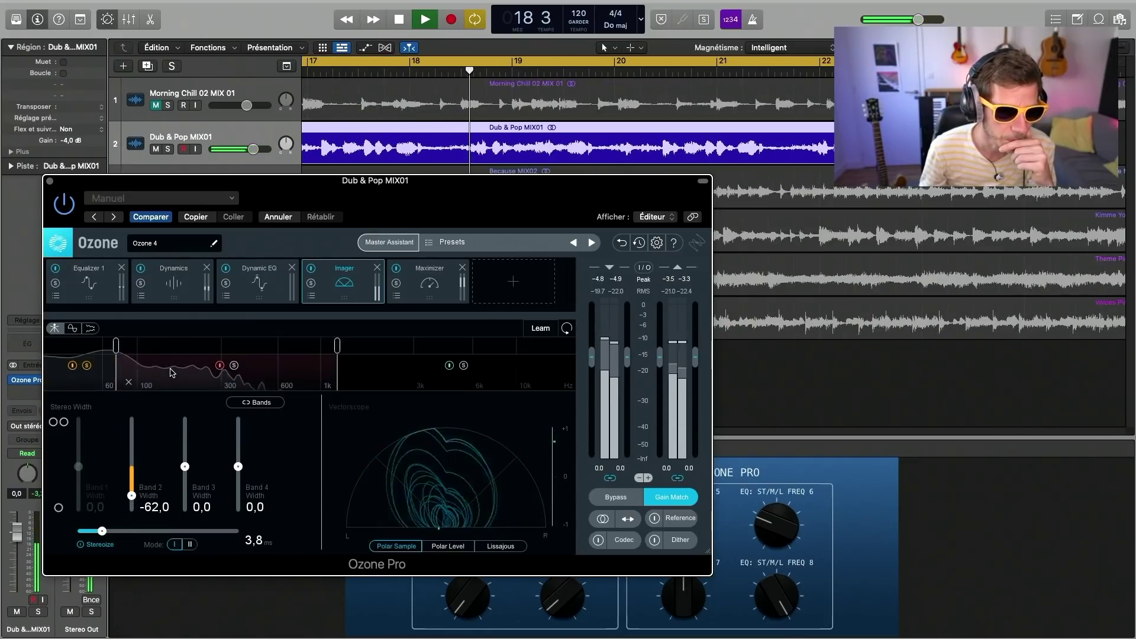
pyautogui.moveTo(185, 466); pyautogui.dragTo(238, 432)
pyautogui.click(311, 269)
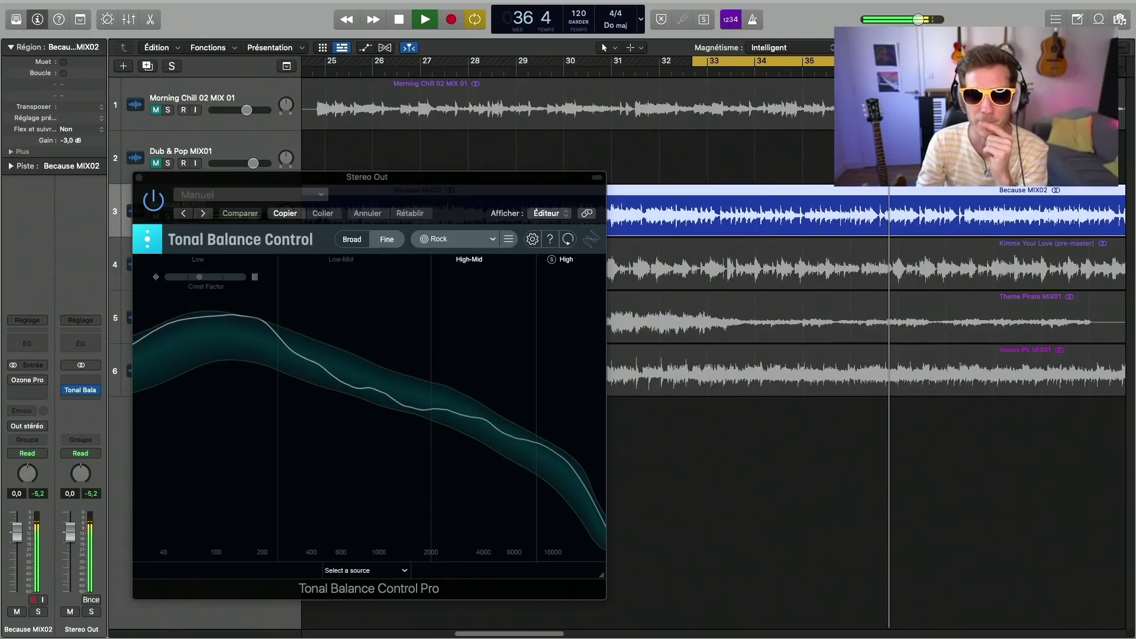
# Step: Fit the tracks in view and extend the cycle range from bar 33 past bar 57 while Because MIX02 plays
pyautogui.press('z')
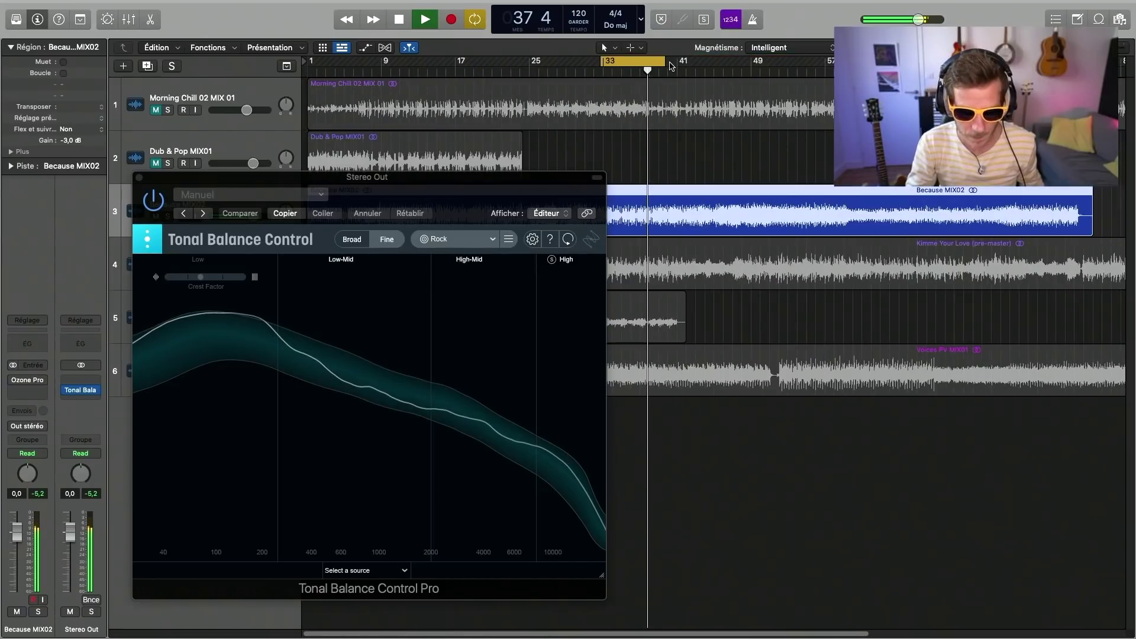
pyautogui.moveTo(664, 61); pyautogui.dragTo(757, 62)
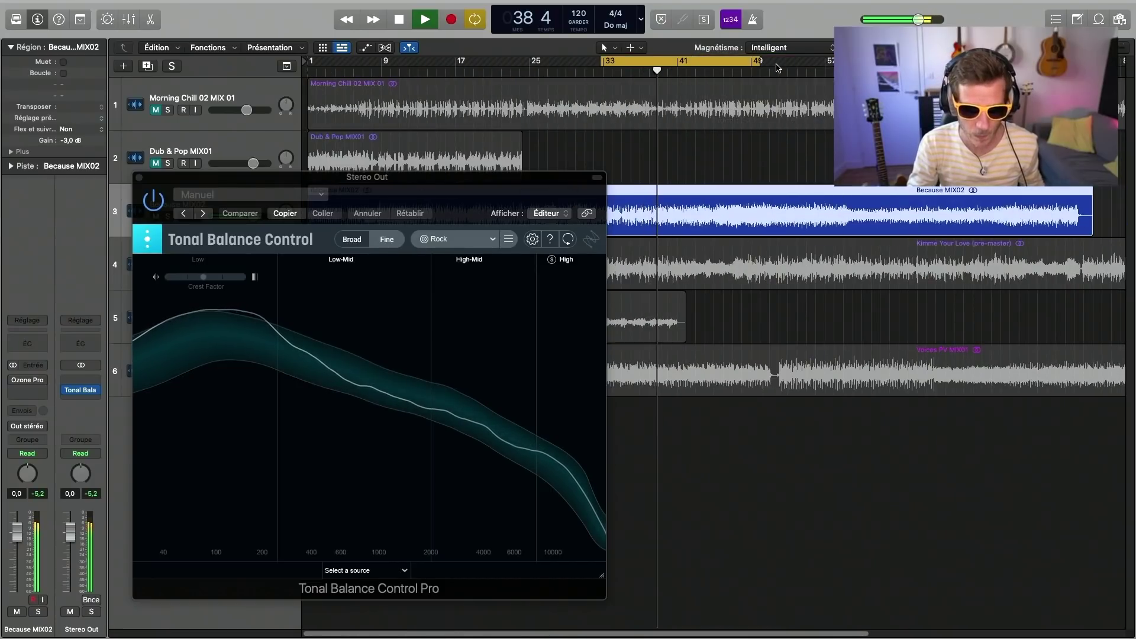
pyautogui.click(757, 68)
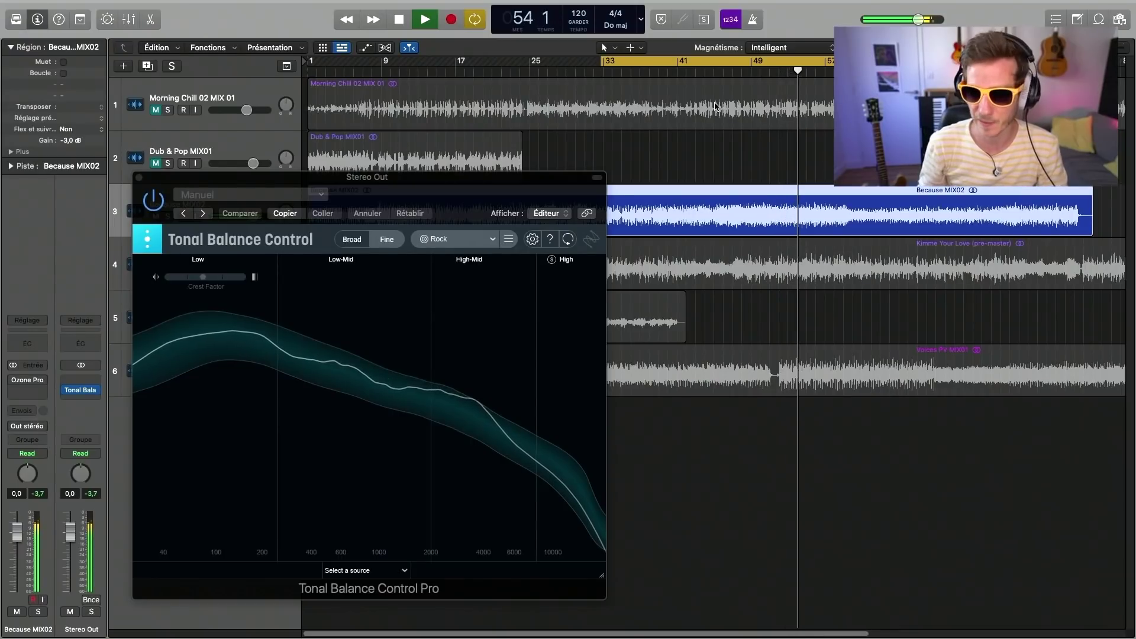
# Step: Stop playback, hide Tonal Balance Control, and open Ozone Pro on the Because MIX02 track, moving its window aside
pyautogui.press('space')
pyautogui.press('v')
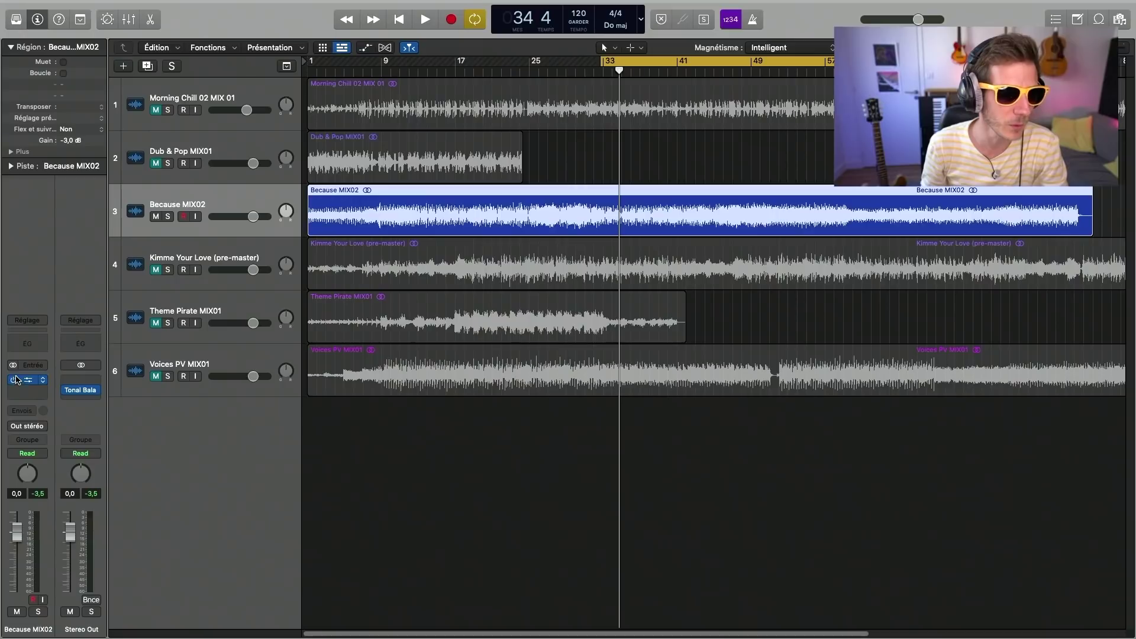
pyautogui.click(30, 380)
pyautogui.moveTo(617, 171); pyautogui.dragTo(346, 157)
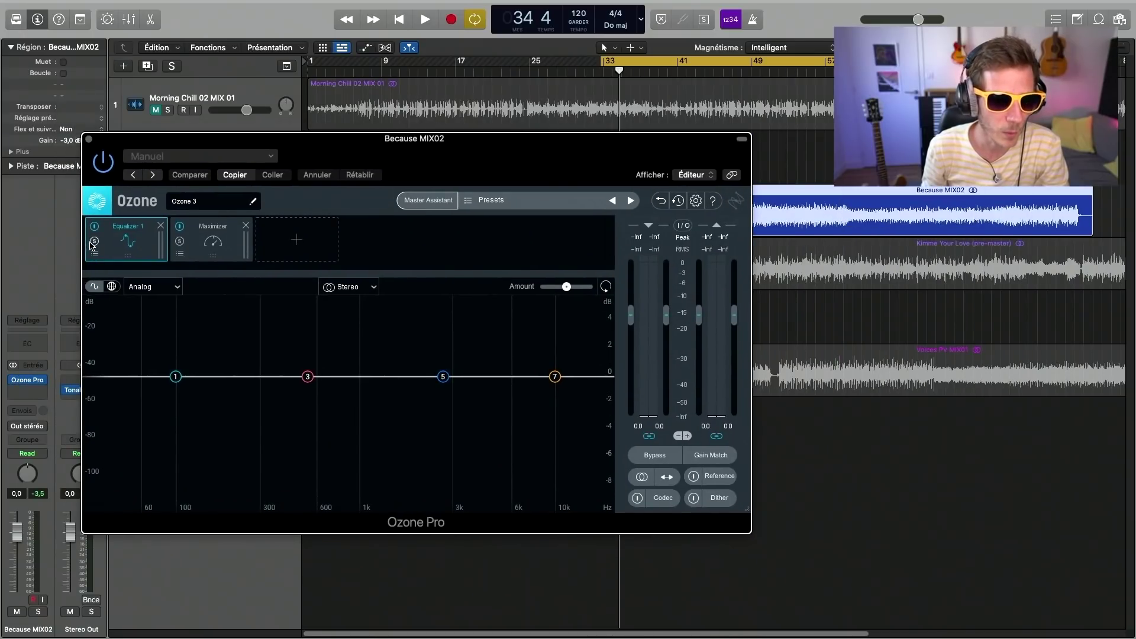
# Step: Run the Master Assistant with Vintage modules, Manual loudness at Low intensity and Streaming as destination, and shift the Ozone window lower
pyautogui.click(438, 203)
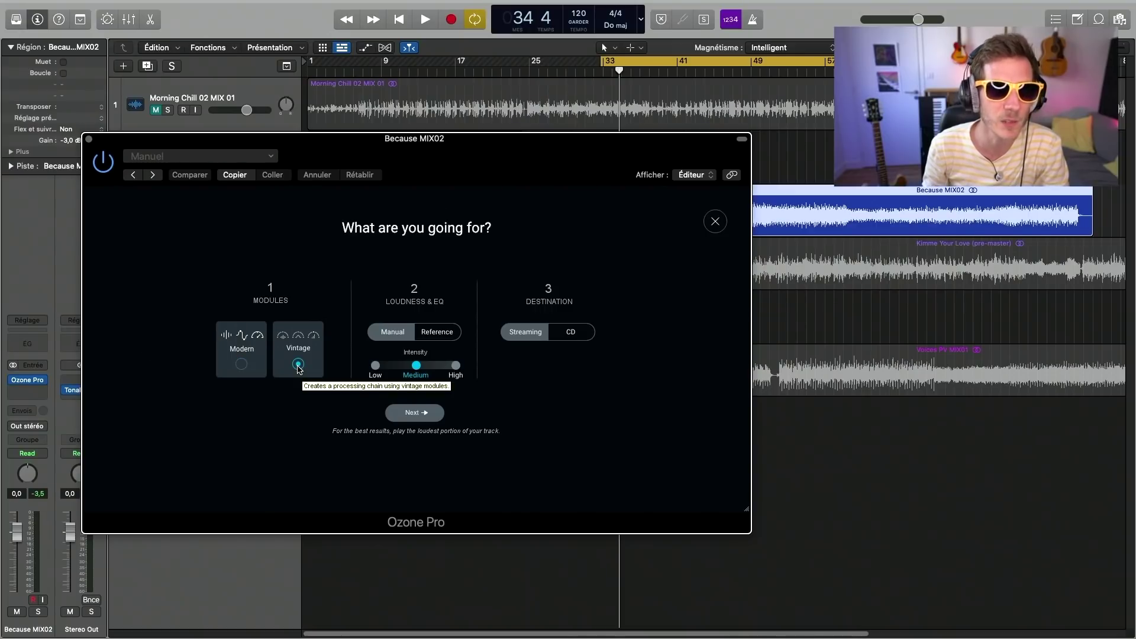
pyautogui.click(380, 370)
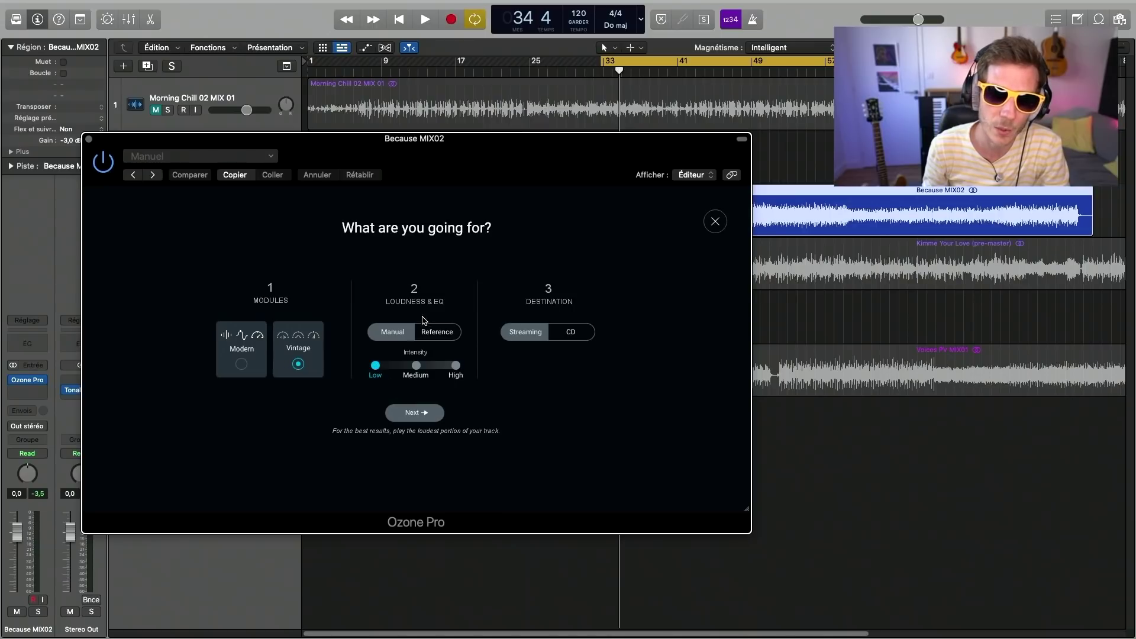
pyautogui.click(430, 413)
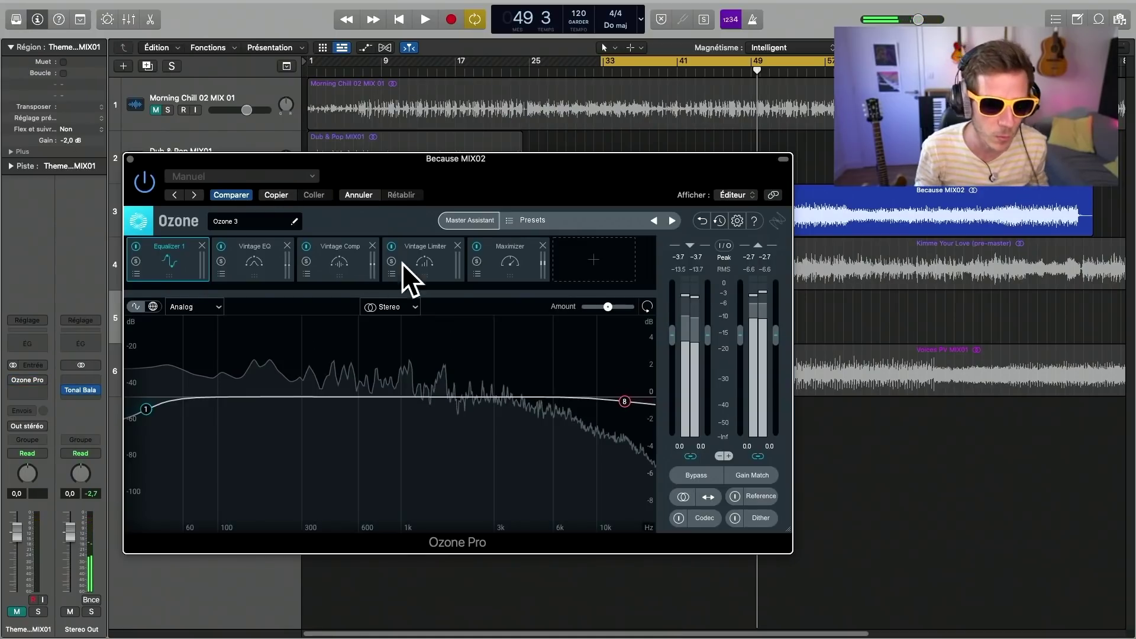
pyautogui.moveTo(564, 171); pyautogui.dragTo(564, 198)
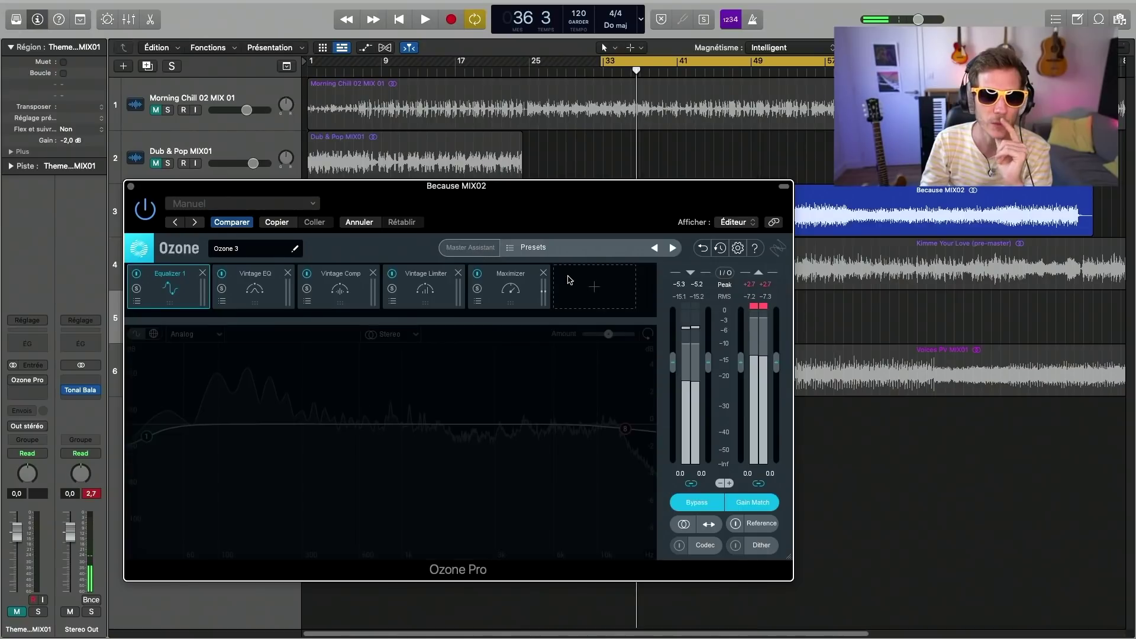
# Step: Play the track from around bar 44 and toggle Bypass with Gain Match on to compare the processed and original sound
pyautogui.click(594, 287)
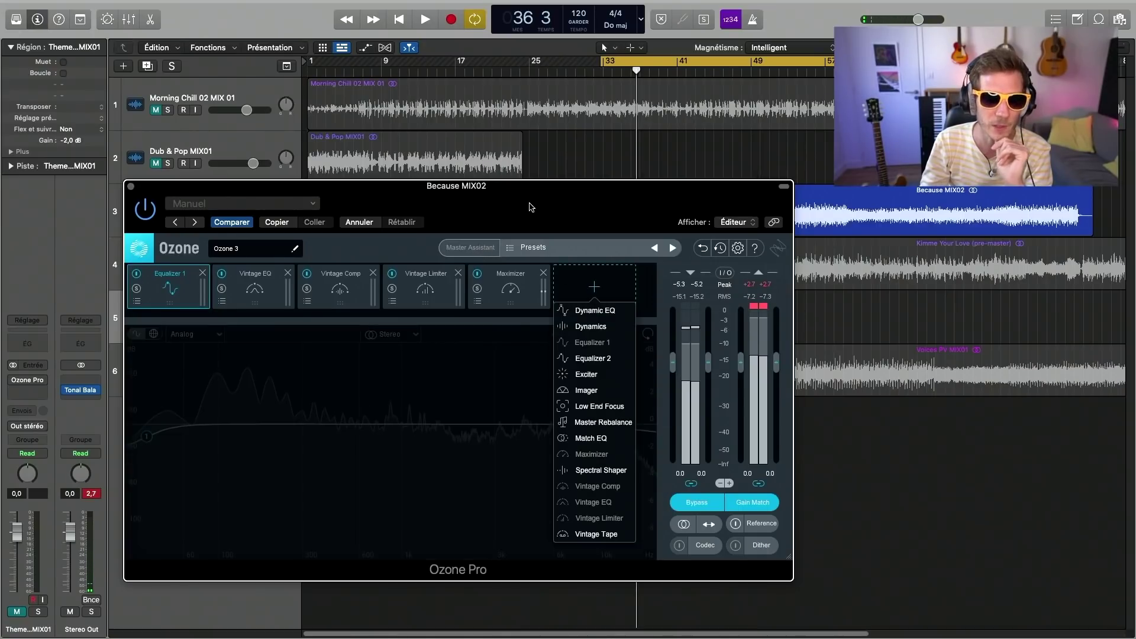
pyautogui.click(595, 287)
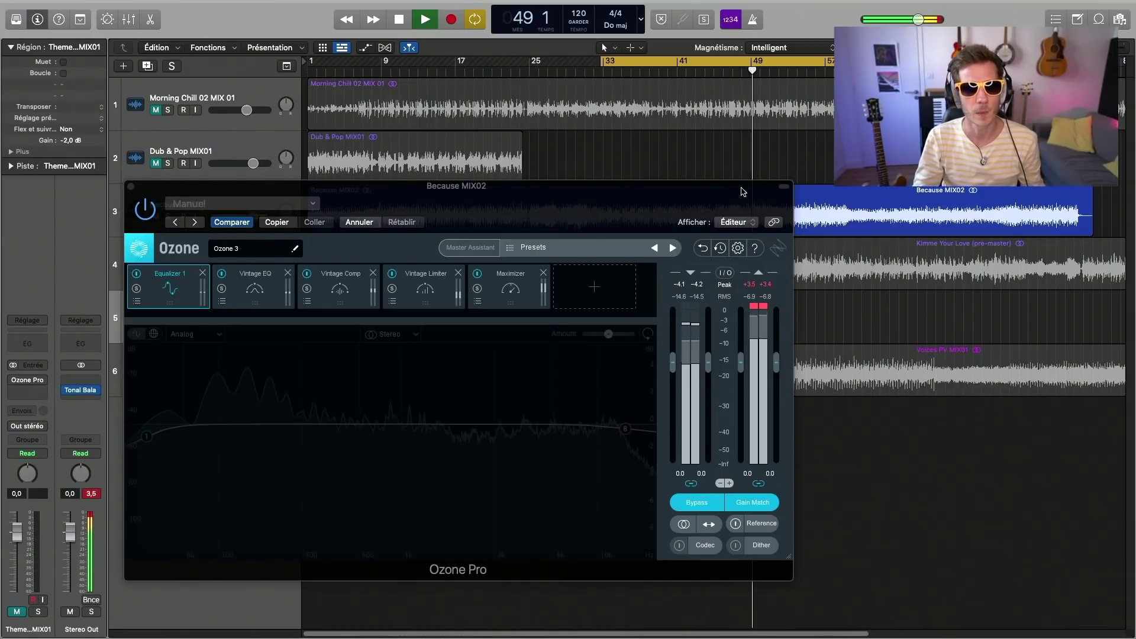
pyautogui.click(708, 71)
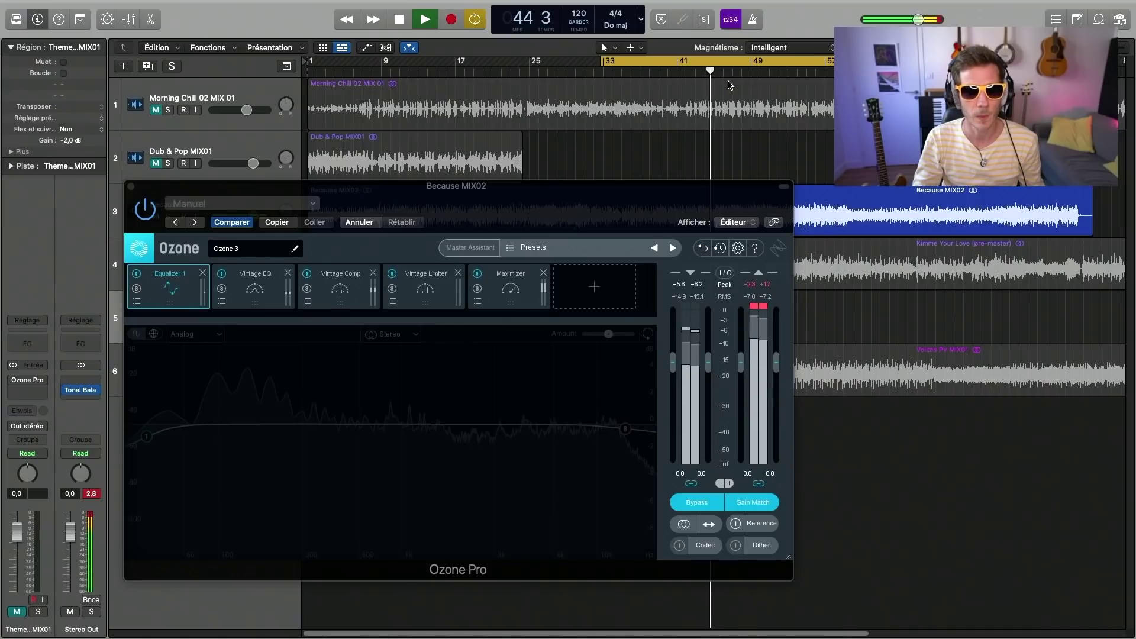
pyautogui.click(704, 507)
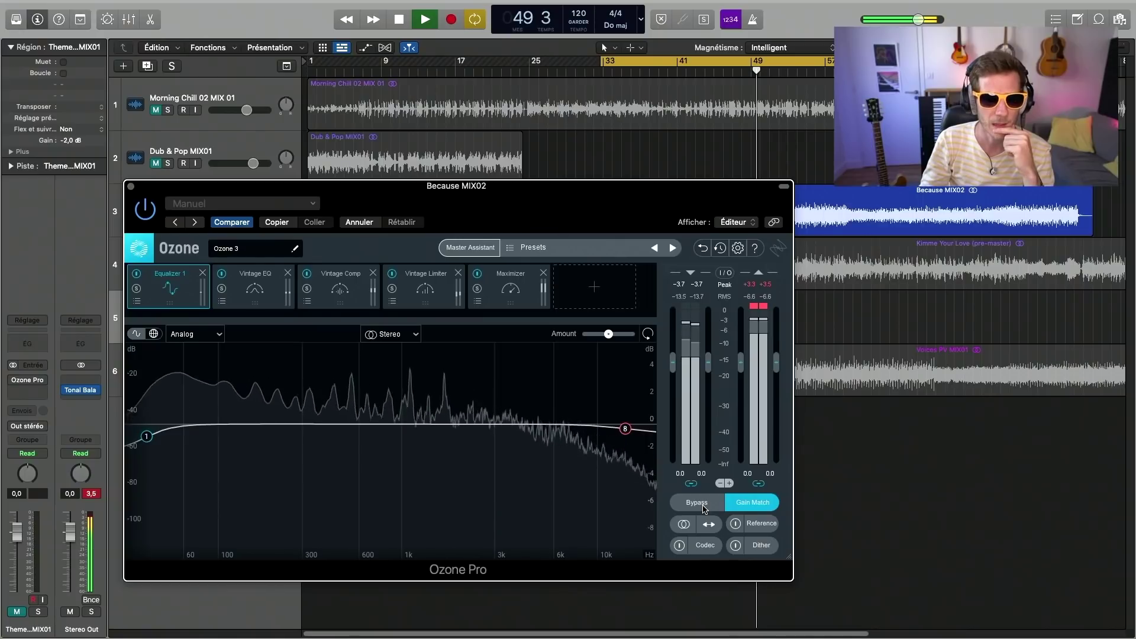
pyautogui.click(703, 507)
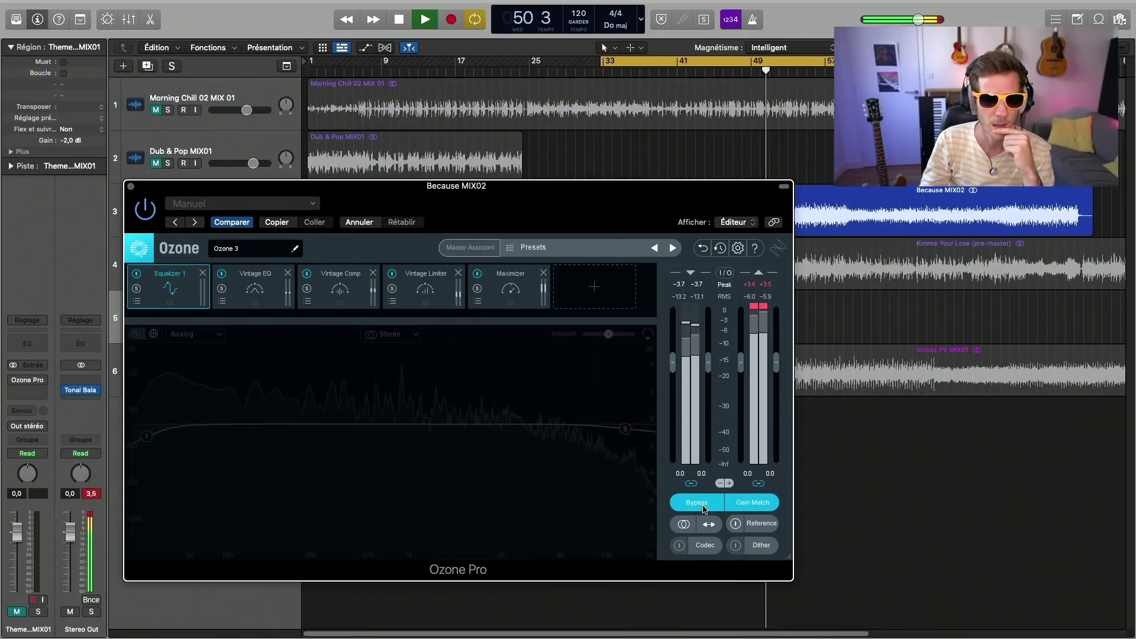
pyautogui.click(703, 508)
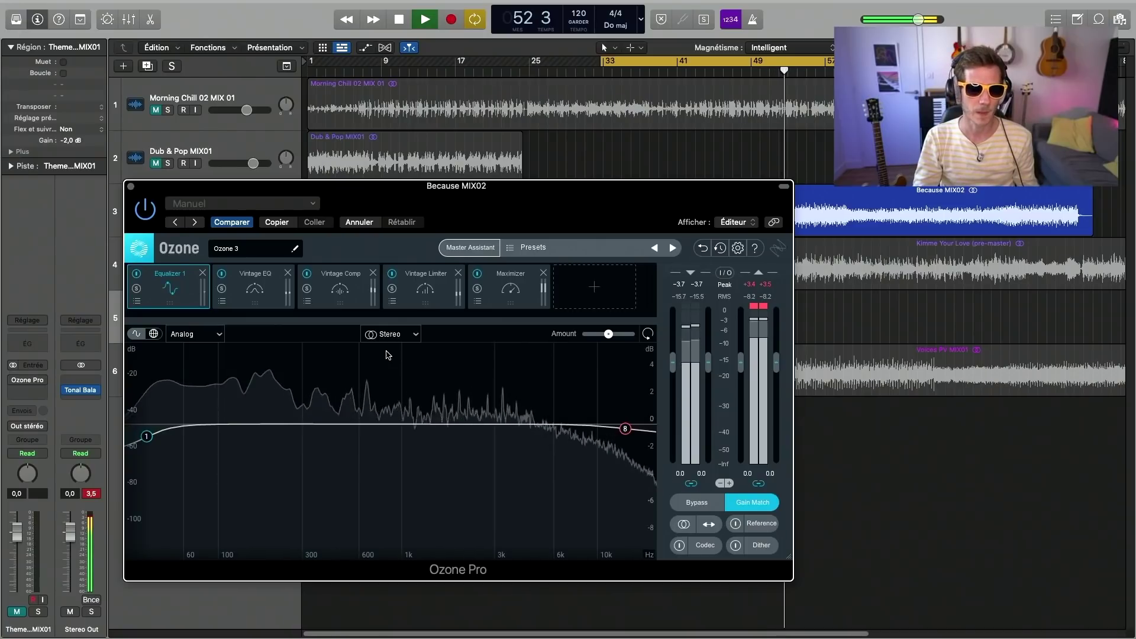
pyautogui.press('space')
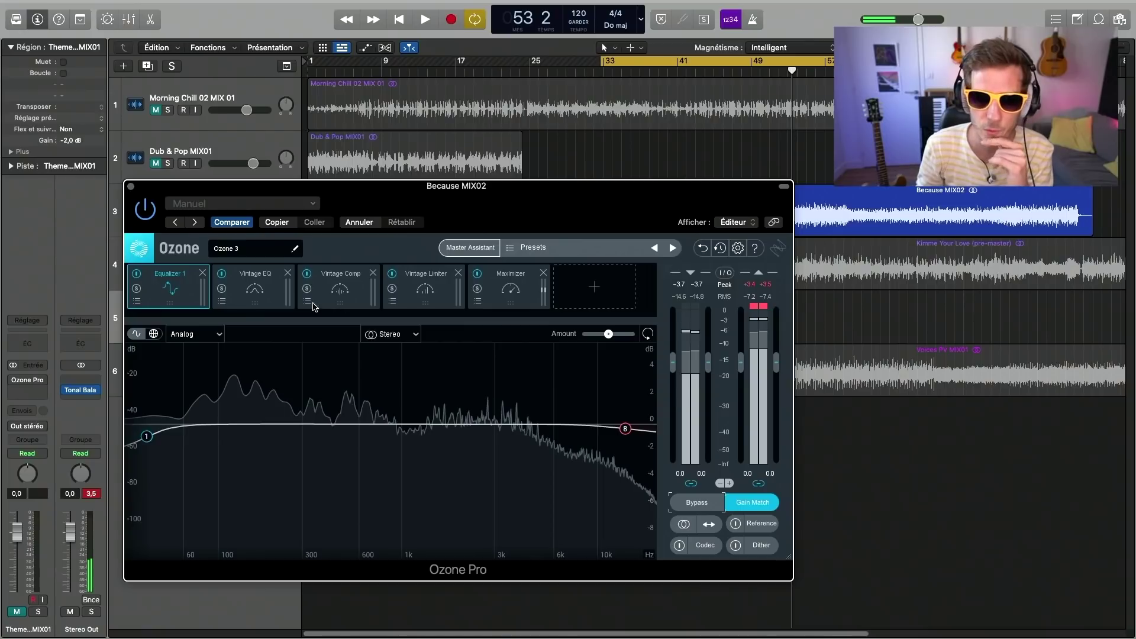
# Step: Add a Master Rebalance module at the start of the chain, reset the Stereo Out peak reading and move the Ozone window aside
pyautogui.click(596, 289)
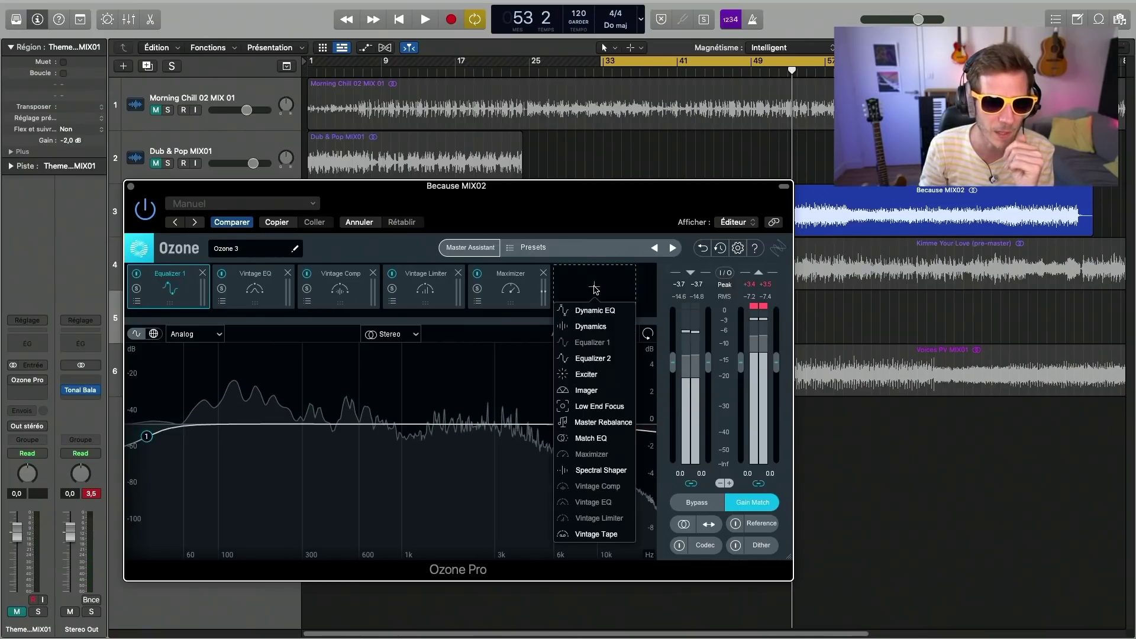
pyautogui.click(598, 423)
pyautogui.moveTo(513, 291); pyautogui.dragTo(168, 294)
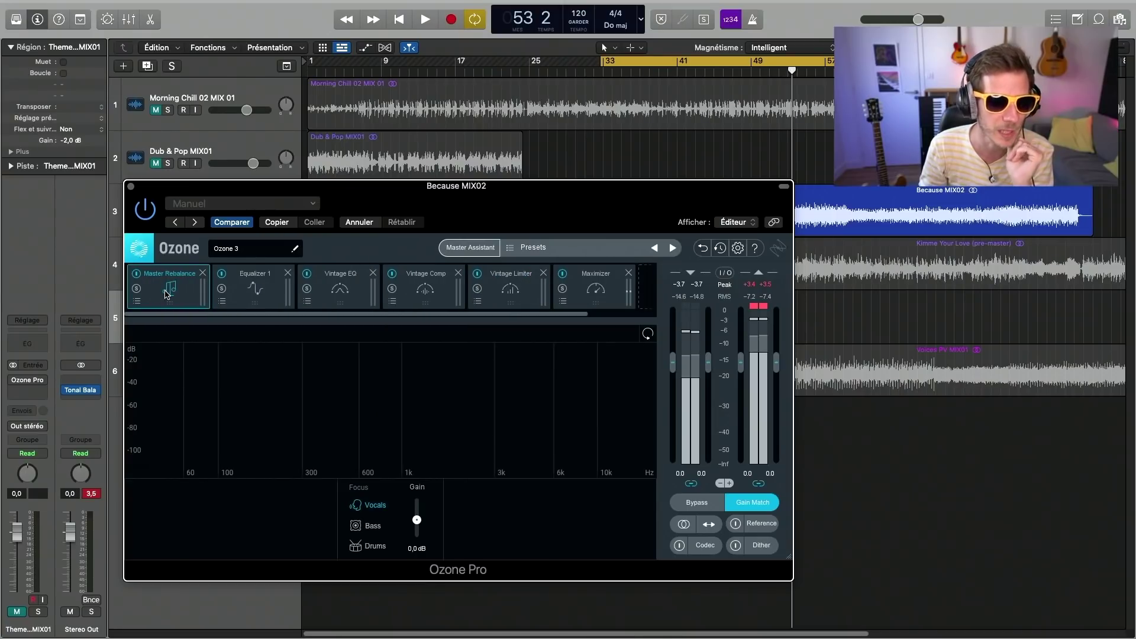
pyautogui.click(92, 493)
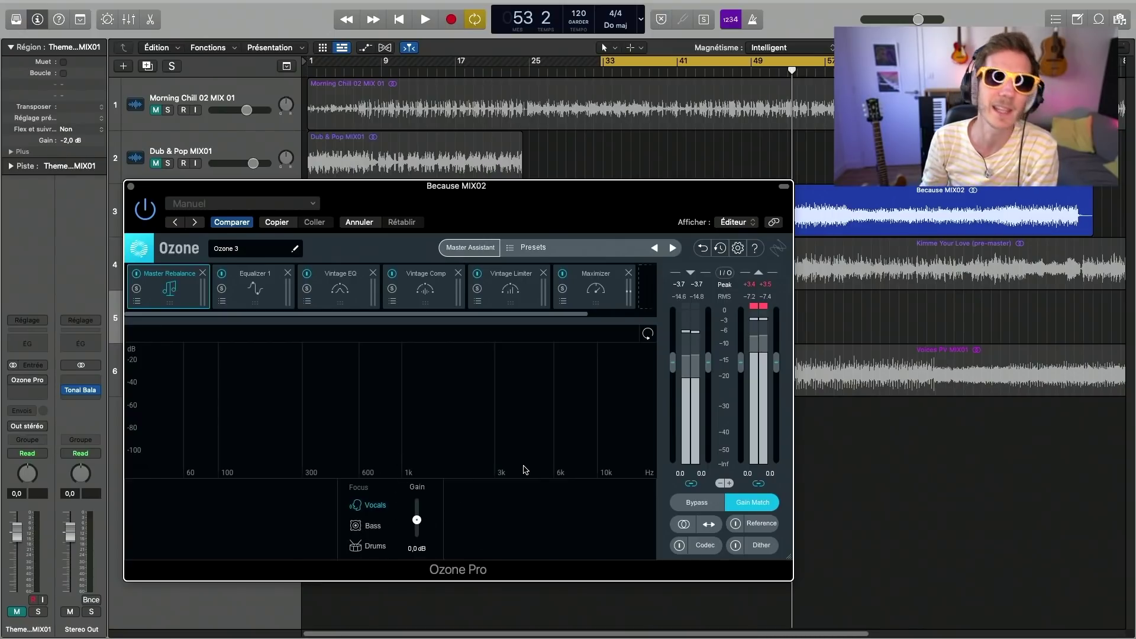
pyautogui.moveTo(624, 197); pyautogui.dragTo(544, 178)
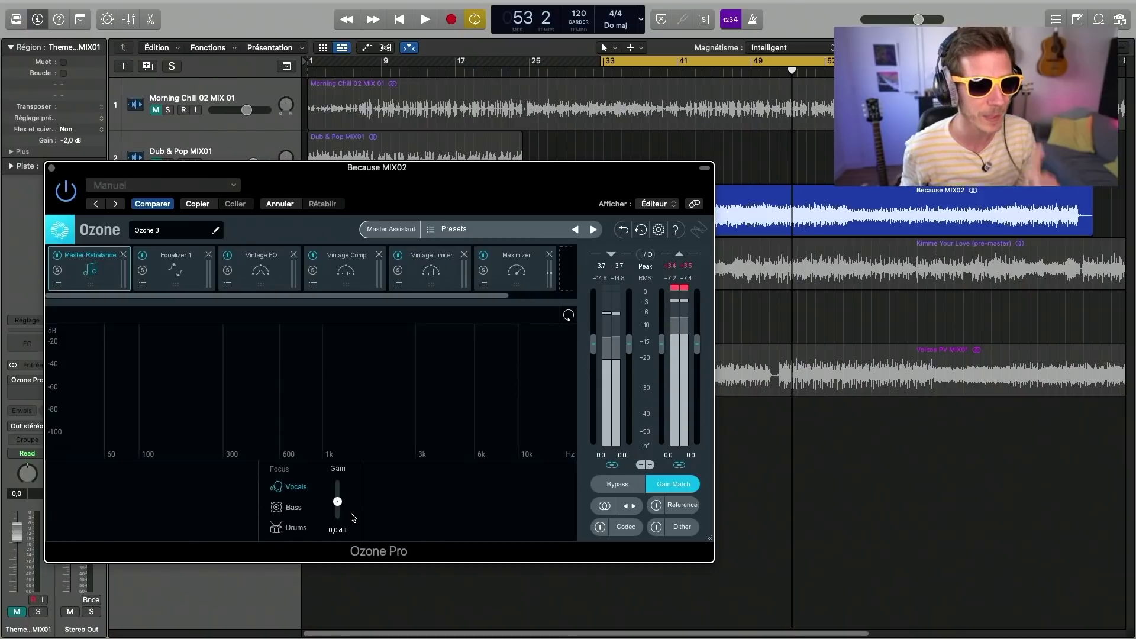
# Step: Try Vocals gains of 5.3, 6.7 and -4.7 dB in Master Rebalance during playback, and return the gain to 0.0 dB
pyautogui.press('space')
pyautogui.moveTo(338, 503); pyautogui.dragTo(345, 496)
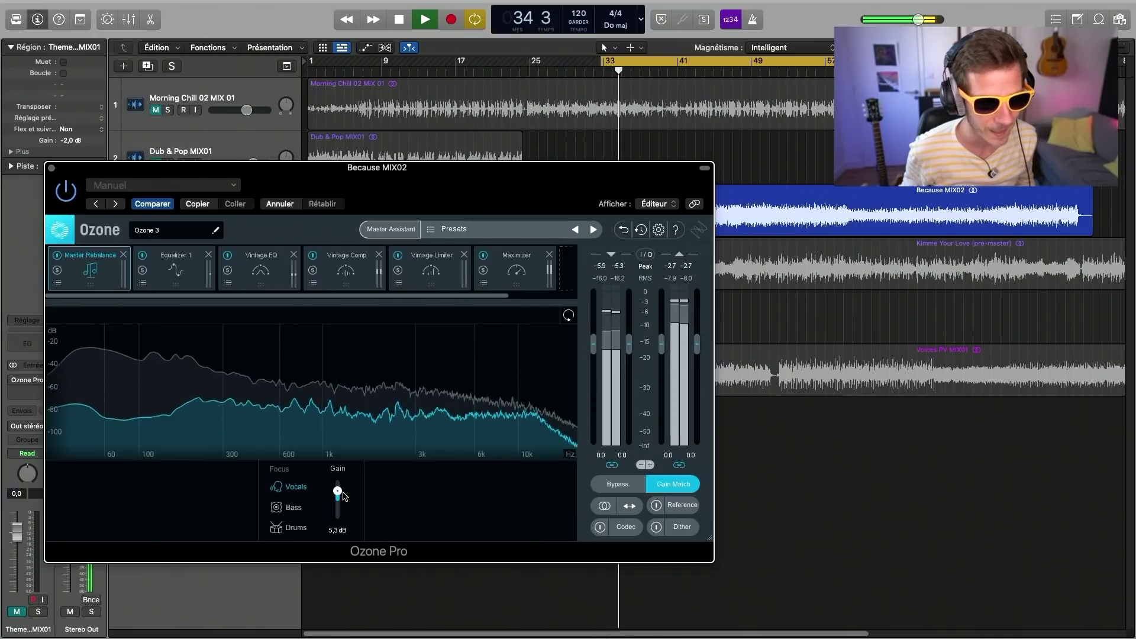
pyautogui.moveTo(338, 494); pyautogui.dragTo(339, 493)
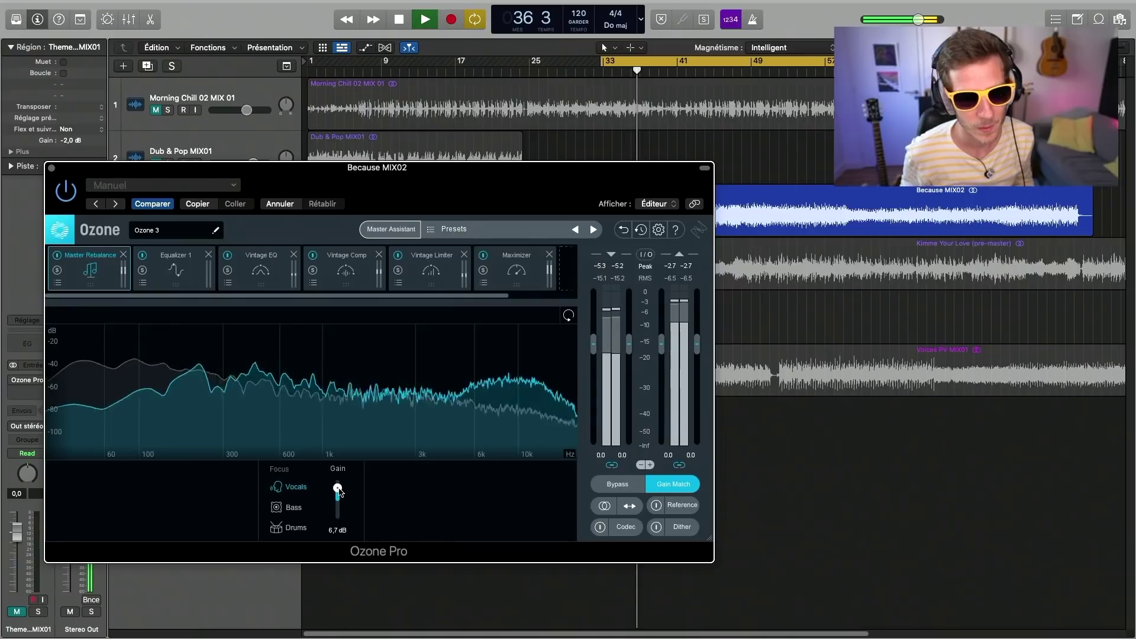
pyautogui.moveTo(340, 492); pyautogui.dragTo(339, 512)
pyautogui.press('space')
pyautogui.press('space')
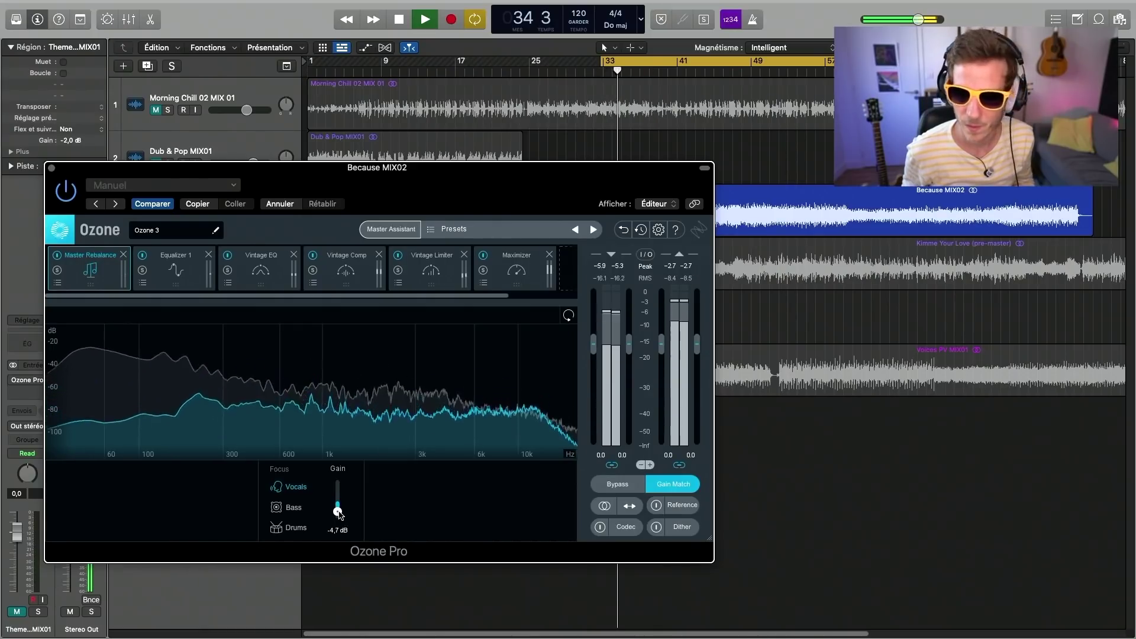
pyautogui.moveTo(339, 513); pyautogui.dragTo(339, 504)
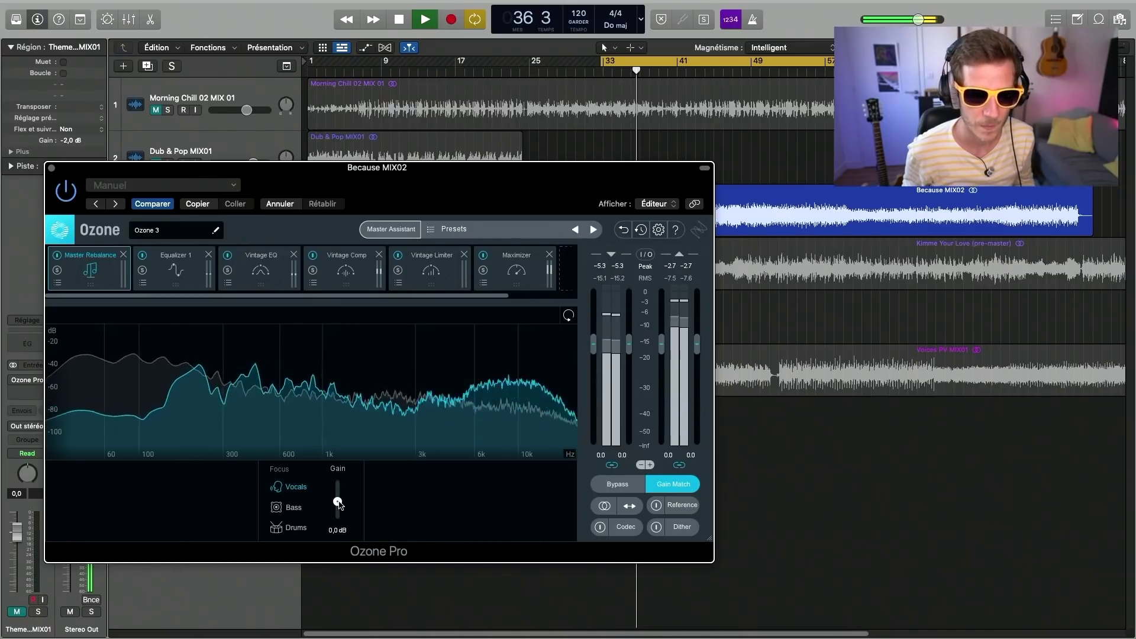
pyautogui.press('space')
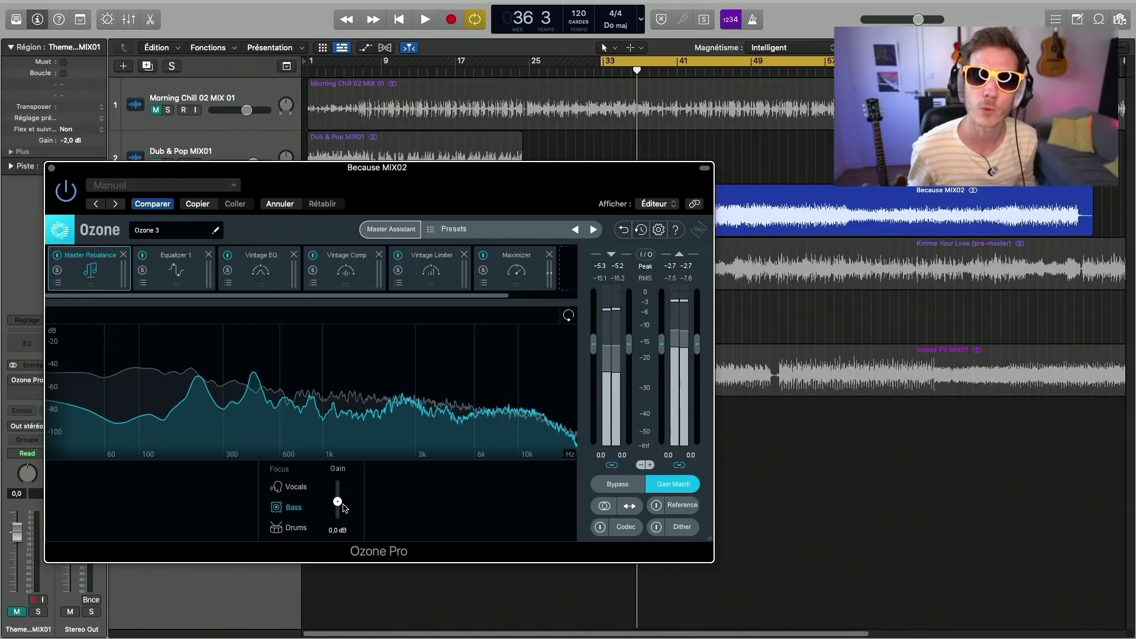
# Step: Try adjusting the Bass gain in Master Rebalance while the track plays, and stop playback
pyautogui.press('space')
pyautogui.moveTo(344, 507)
pyautogui.mouseDown()
pyautogui.moveTo(346, 489)
pyautogui.moveTo(348, 506)
pyautogui.mouseUp()
pyautogui.press('space')
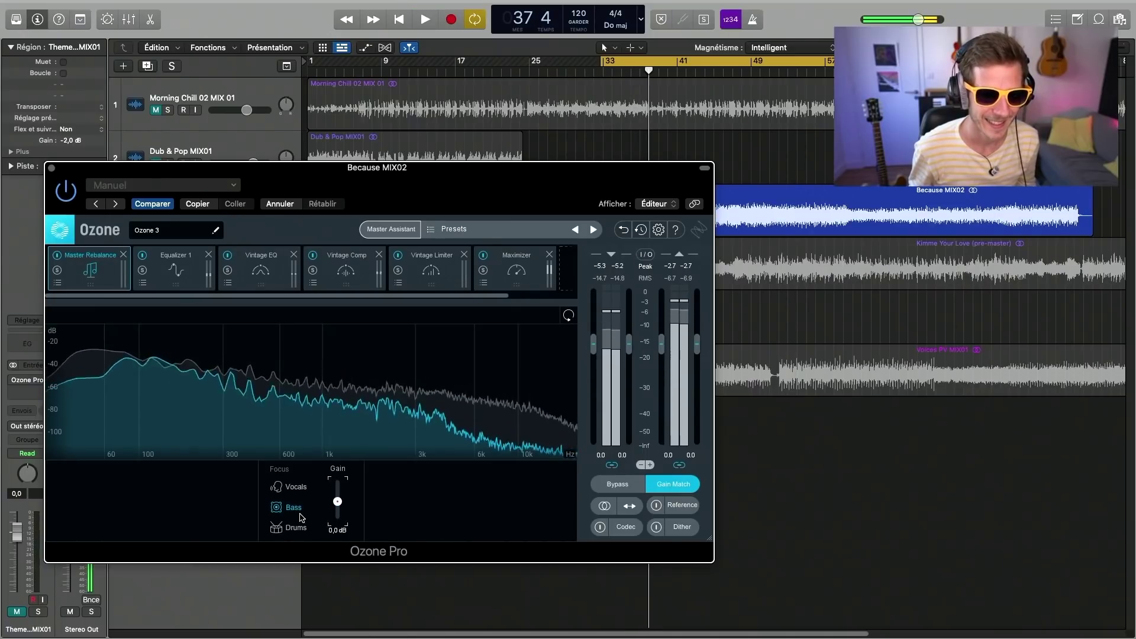
# Step: Add an Imager before the Maximizer with four bands at widths 6.3, 20.3, 13.9 and 27.8, and start playback
pyautogui.click(566, 268)
pyautogui.click(523, 375)
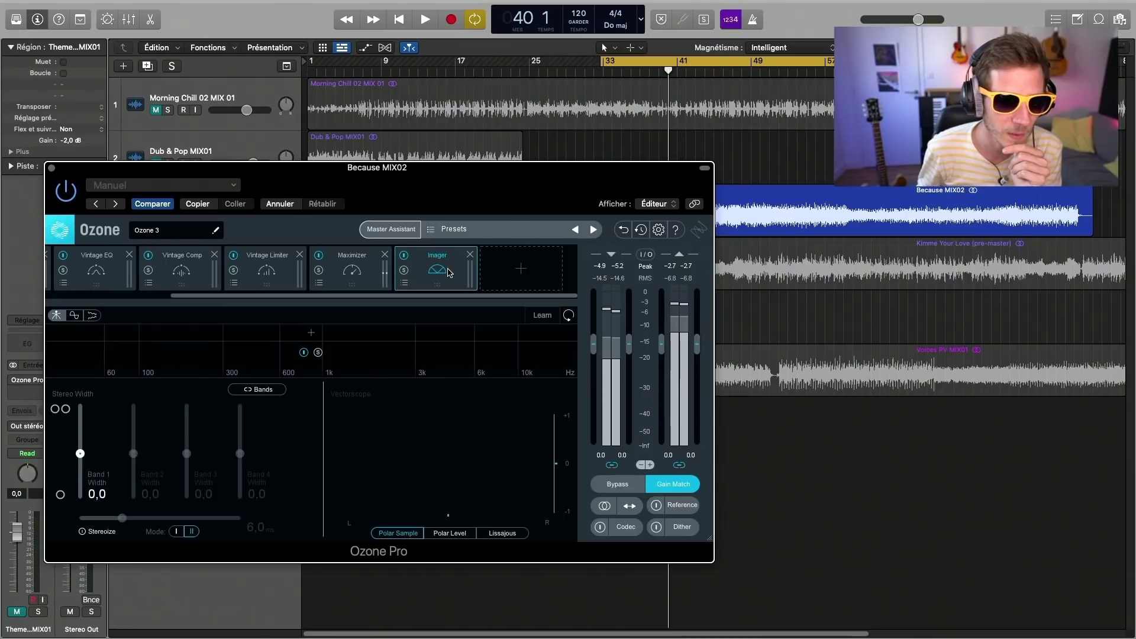
pyautogui.moveTo(449, 273); pyautogui.dragTo(362, 272)
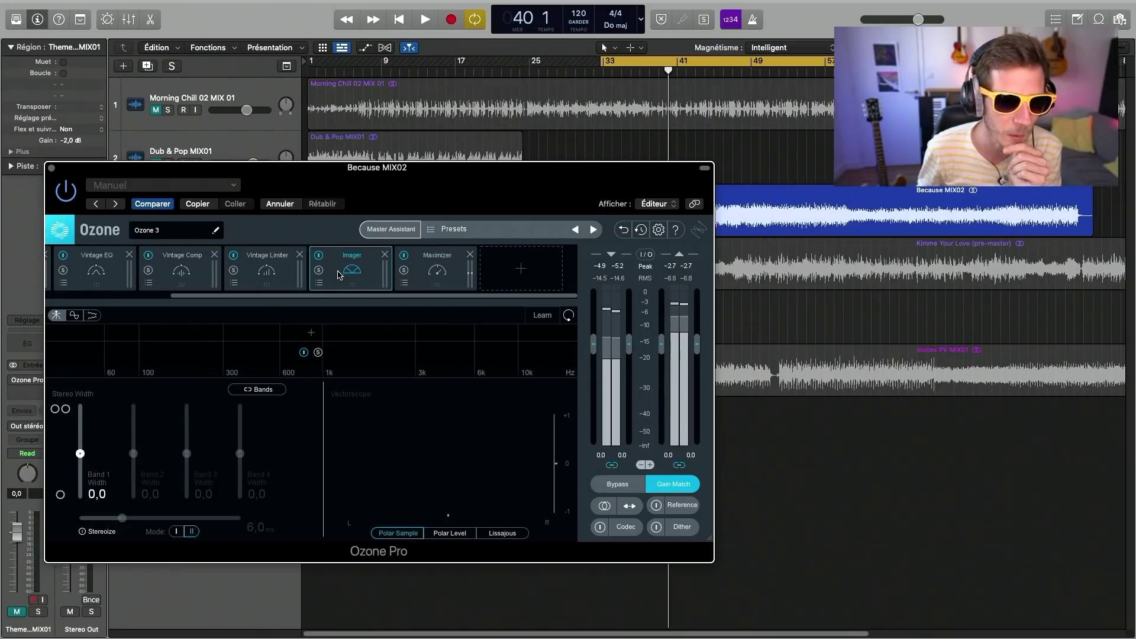
pyautogui.press('space')
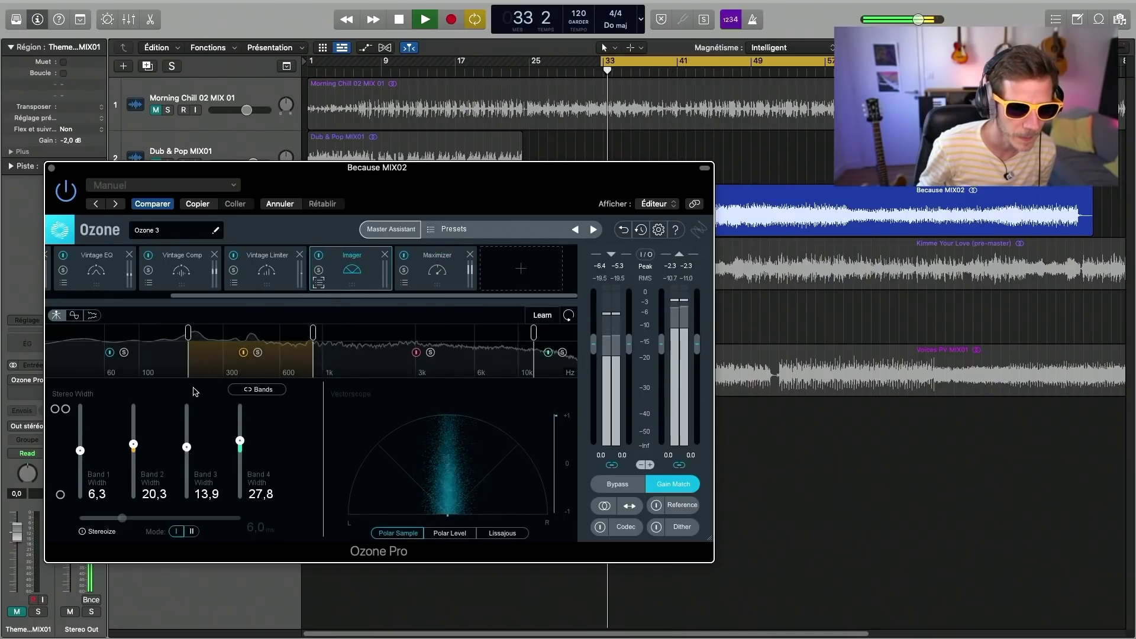
# Step: Try Imager Band 2 Width values of -84.8, -32.9, -1.3 and -100 while starting and stopping playback
pyautogui.moveTo(133, 445); pyautogui.dragTo(151, 496)
pyautogui.press('space')
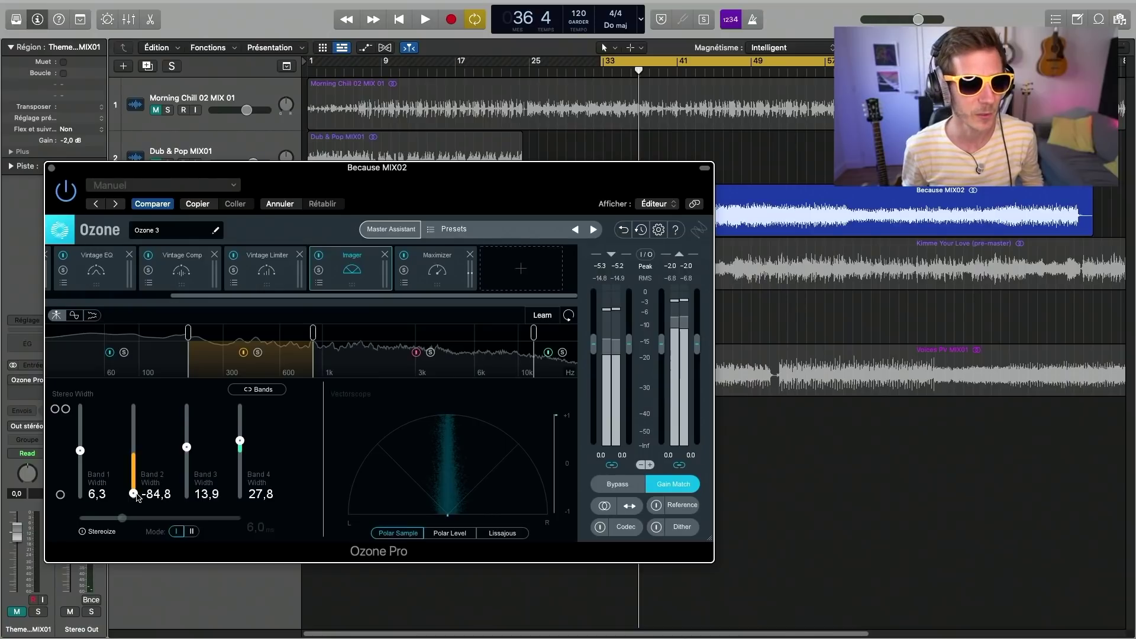
pyautogui.moveTo(135, 495); pyautogui.dragTo(144, 488)
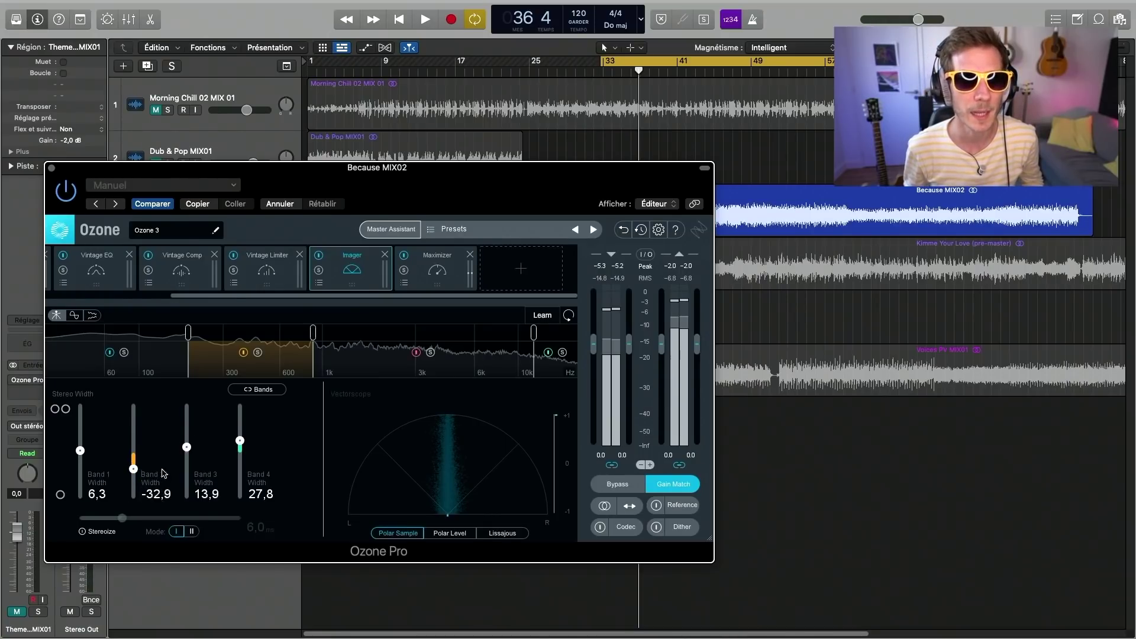
pyautogui.press('space')
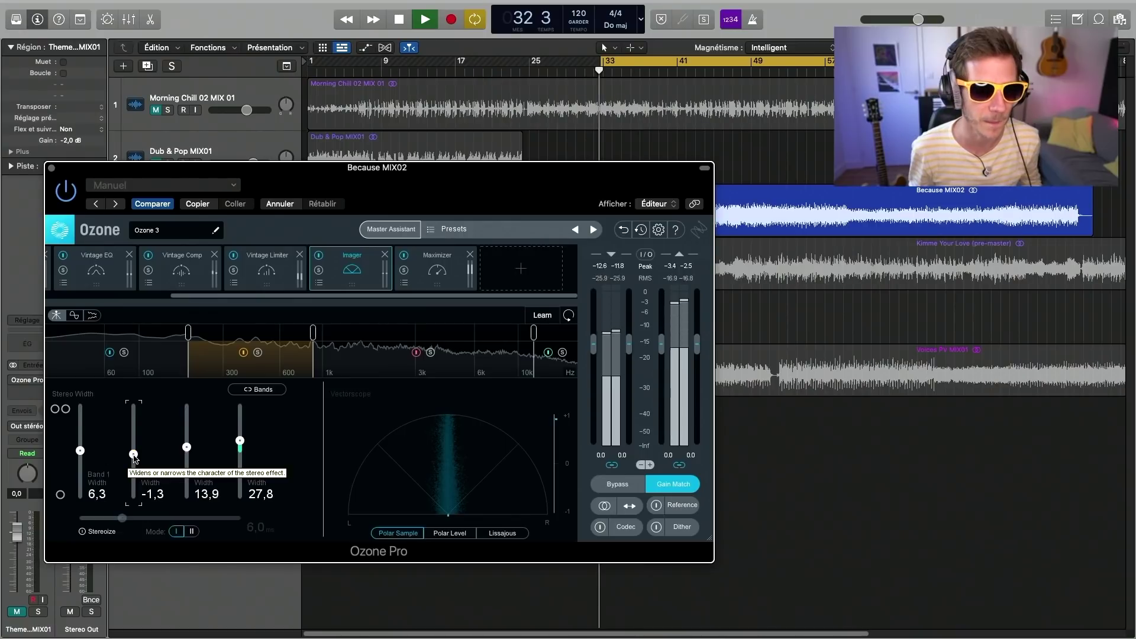
pyautogui.moveTo(157, 459); pyautogui.dragTo(179, 507)
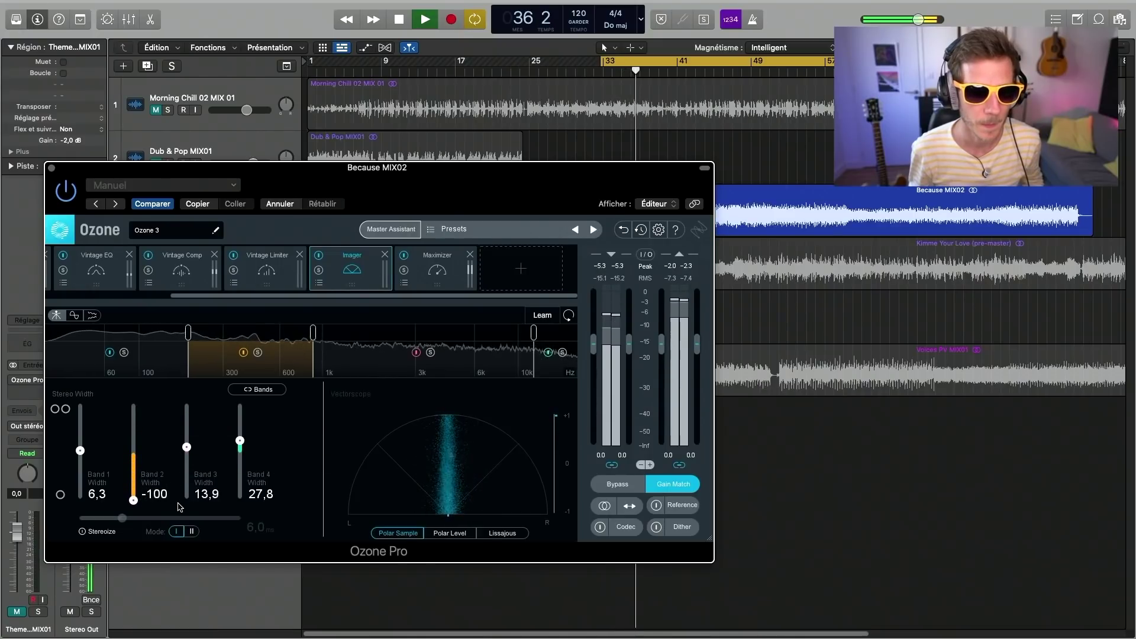
# Step: Set the Imager widths to 21.5 for Band 2, 40.5 for Band 4 and 10.1 for Band 1, then narrow Band 1 during playback
pyautogui.moveTo(180, 503); pyautogui.dragTo(180, 468)
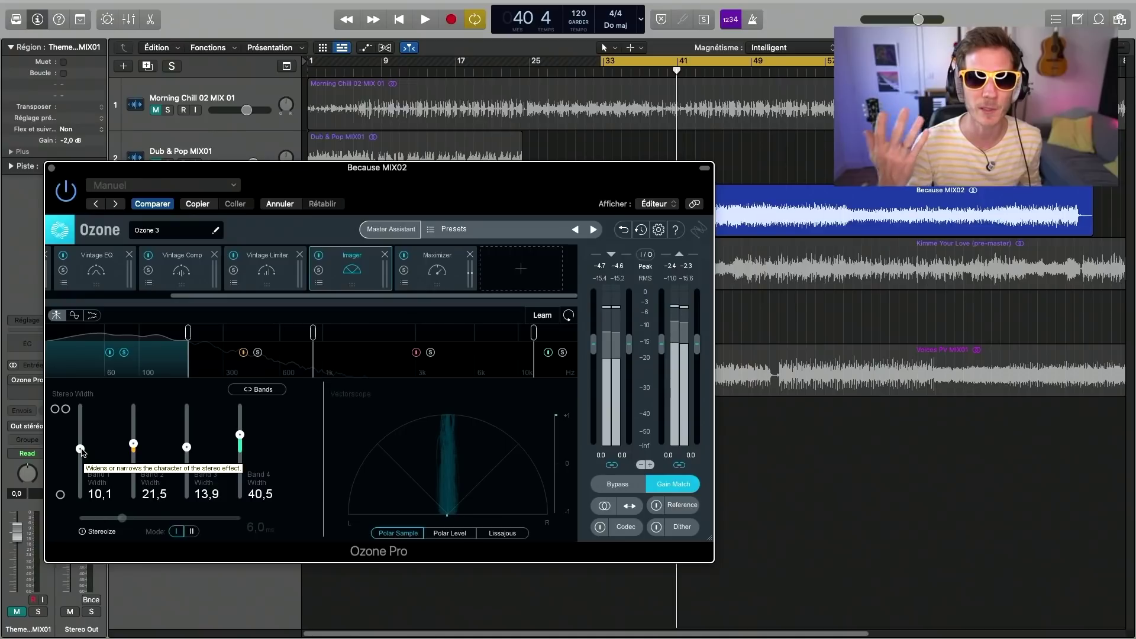
pyautogui.press('space')
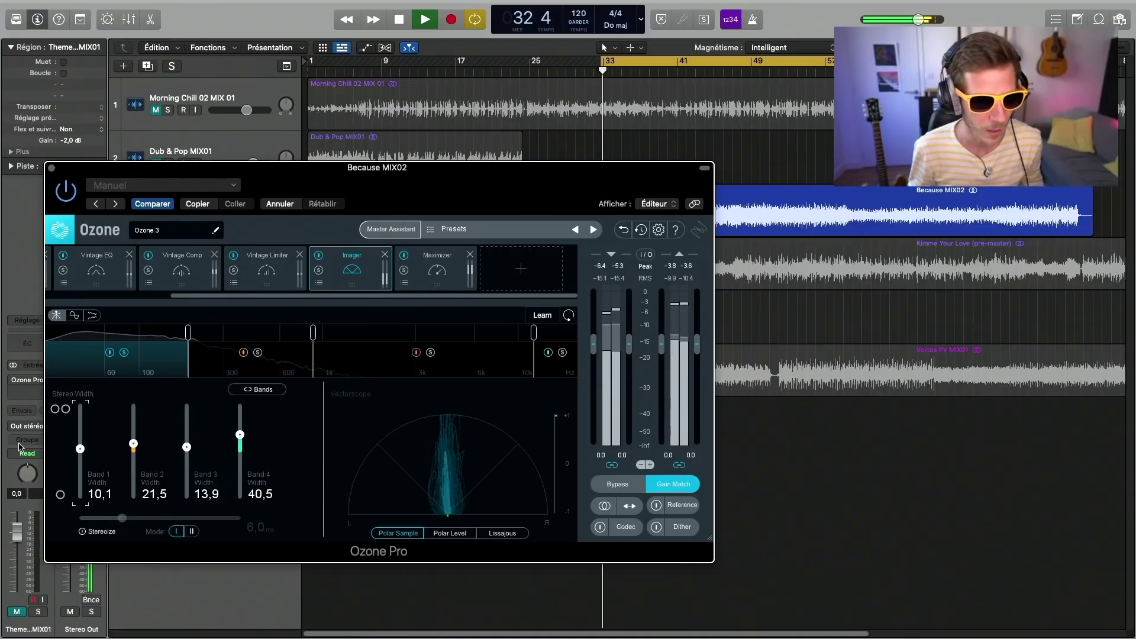
pyautogui.moveTo(80, 449); pyautogui.dragTo(100, 463)
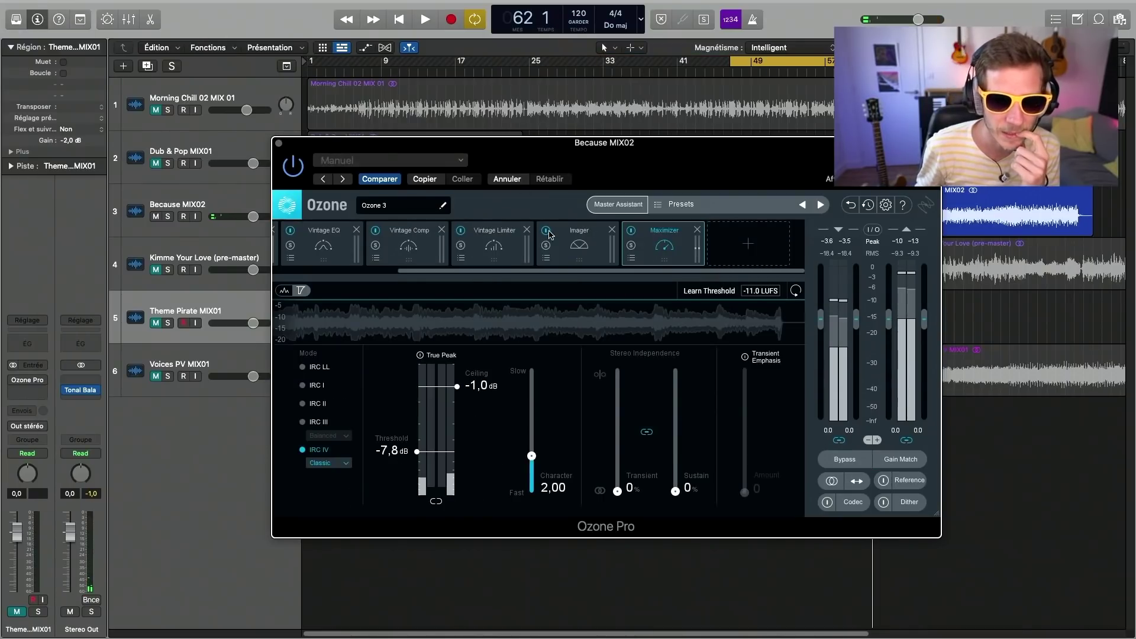
# Step: Inspect the Vintage Comp and Vintage EQ, remove the Vintage EQ, and add a Dynamic EQ at the start of the chain
pyautogui.click(404, 249)
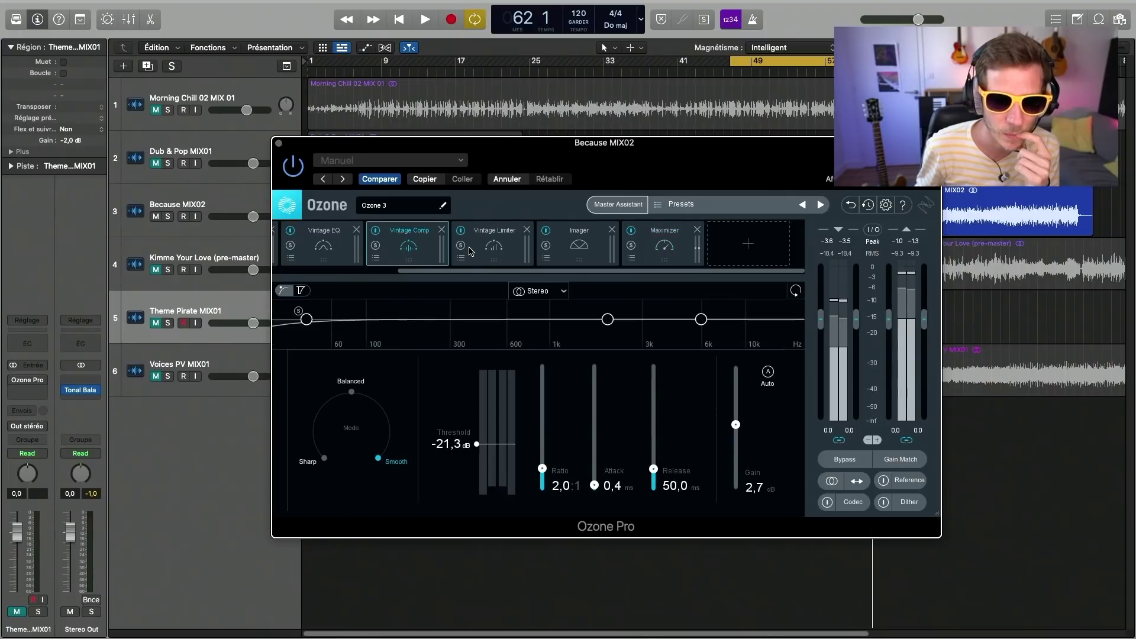
pyautogui.click(342, 251)
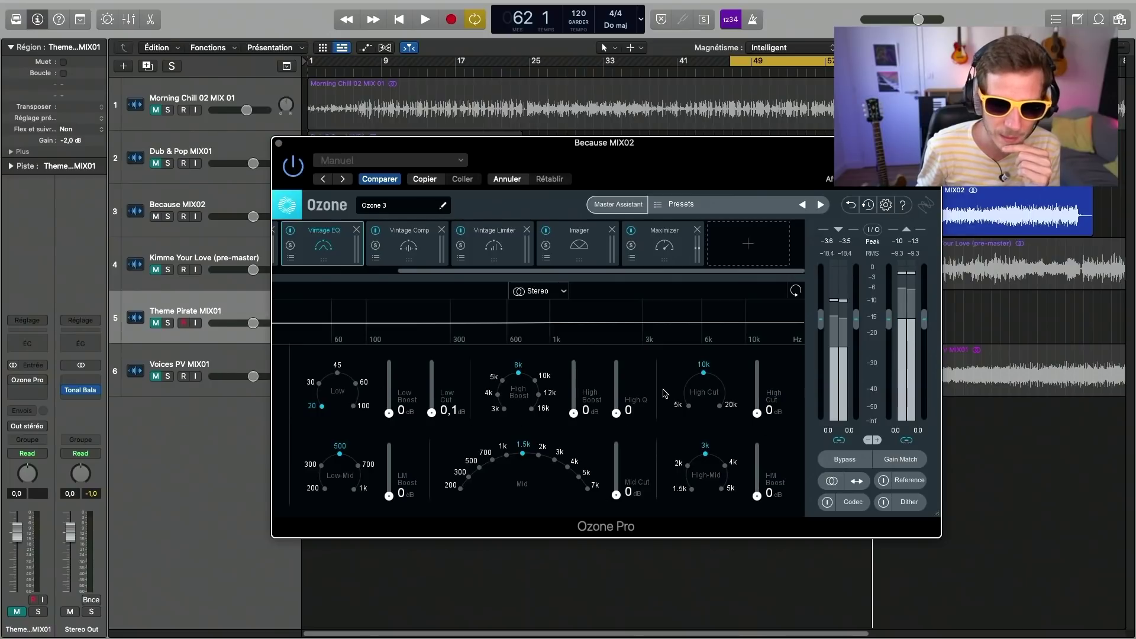
pyautogui.click(356, 230)
pyautogui.click(732, 249)
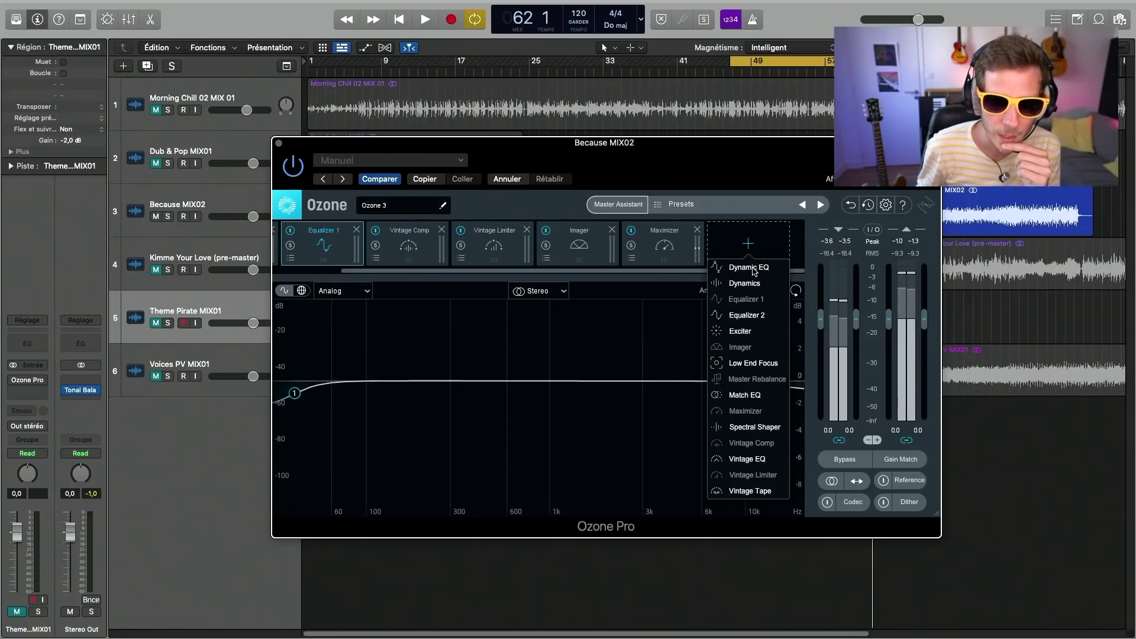
pyautogui.click(749, 267)
pyautogui.moveTo(666, 249); pyautogui.dragTo(264, 252)
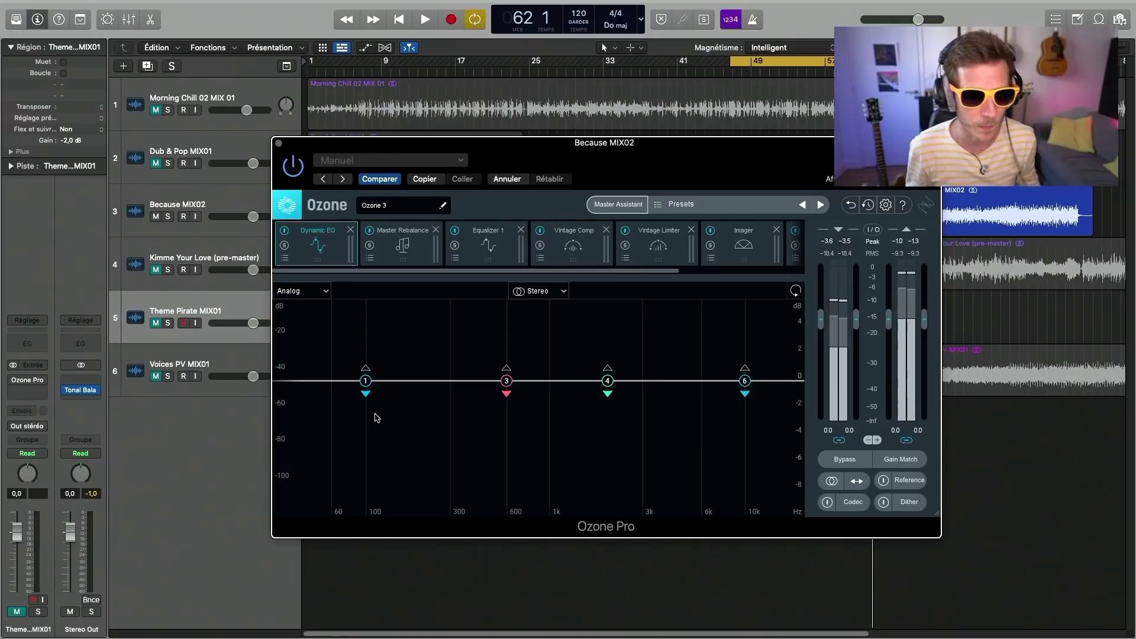
# Step: Start playback and reshape Dynamic EQ band 6 as a Bell at about 9077 Hz with -0.3 dB gain
pyautogui.press('space')
pyautogui.click(366, 381)
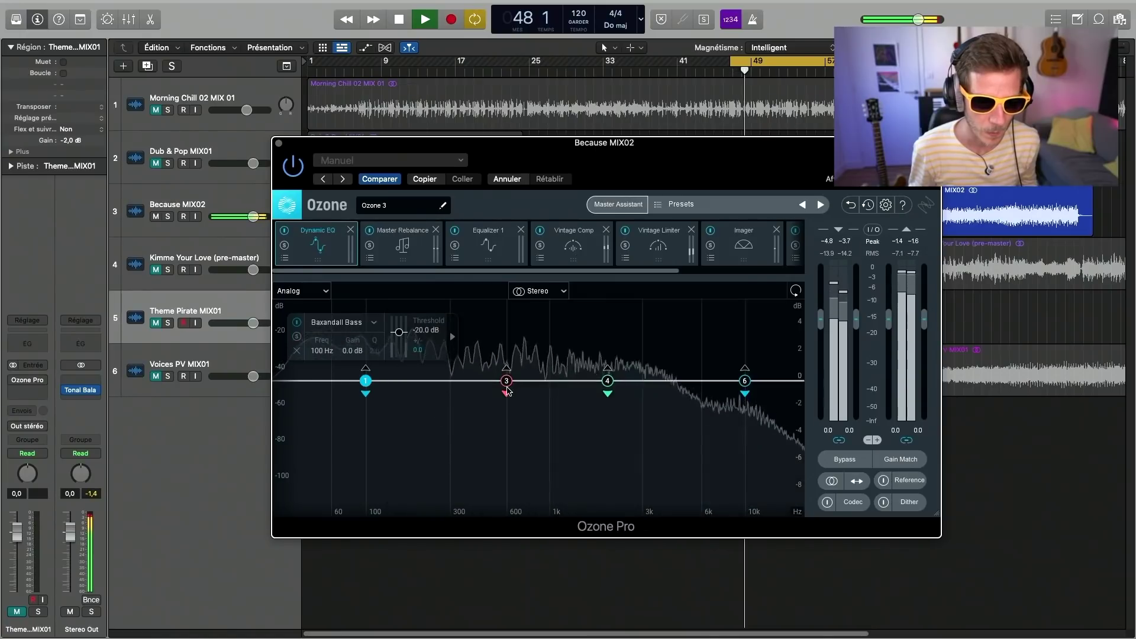
pyautogui.click(507, 388)
pyautogui.moveTo(507, 389); pyautogui.dragTo(506, 391)
pyautogui.moveTo(609, 386); pyautogui.dragTo(609, 386)
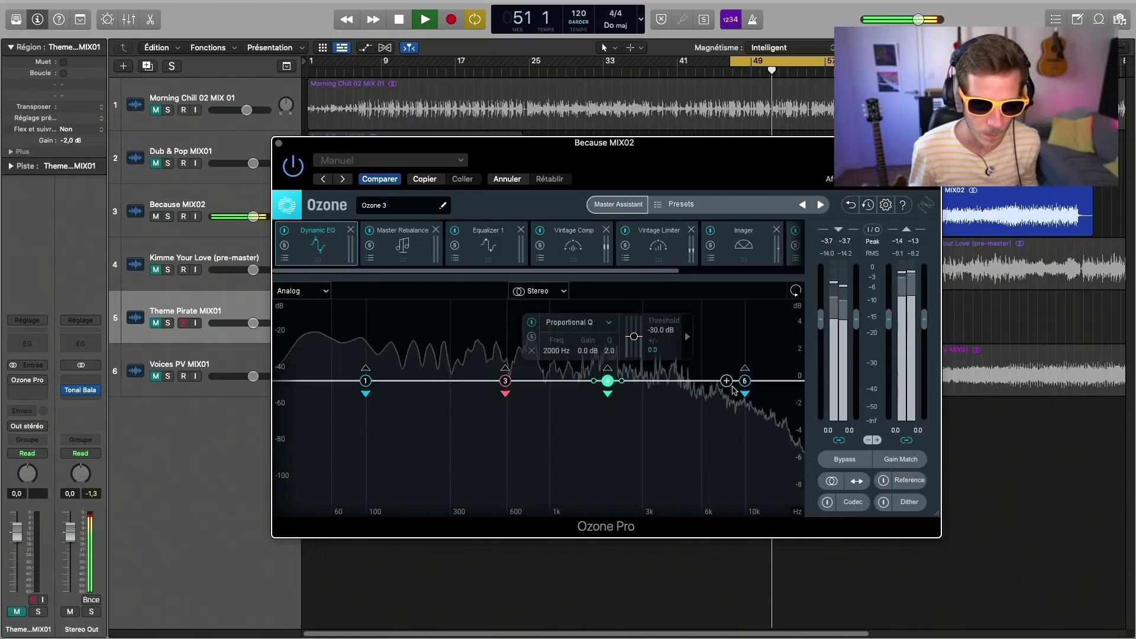
pyautogui.moveTo(747, 384)
pyautogui.mouseDown()
pyautogui.moveTo(672, 384)
pyautogui.moveTo(737, 386)
pyautogui.mouseUp()
pyautogui.click(681, 324)
pyautogui.click(666, 358)
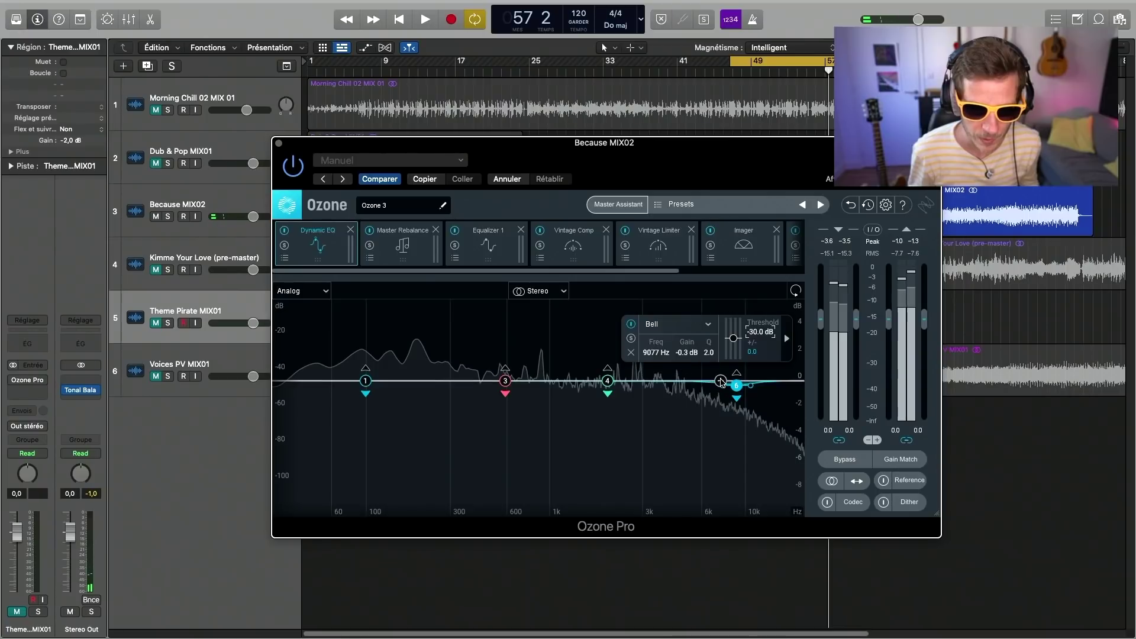
# Step: Audition Dynamic EQ band 6 in solo, move it to about 7529 Hz and -0.7 dB, and lower it slightly further
pyautogui.keyDown('alt'); pyautogui.click(737, 388); pyautogui.keyUp('alt')
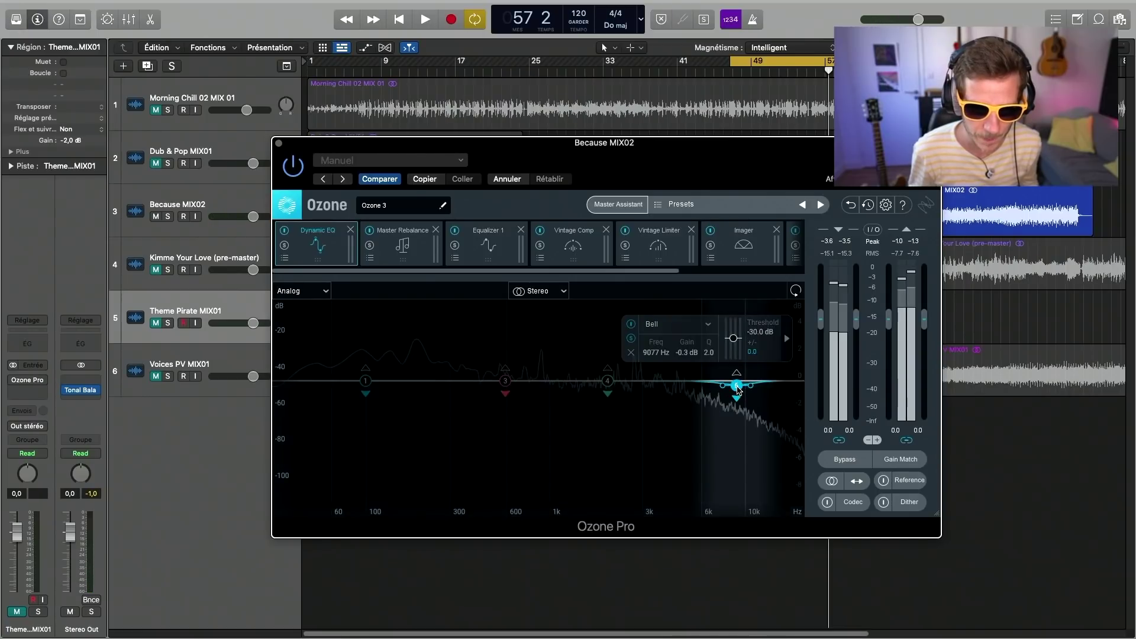
pyautogui.press('space')
pyautogui.keyDown('alt'); pyautogui.click(737, 386); pyautogui.keyUp('alt')
pyautogui.moveTo(739, 389); pyautogui.dragTo(723, 396)
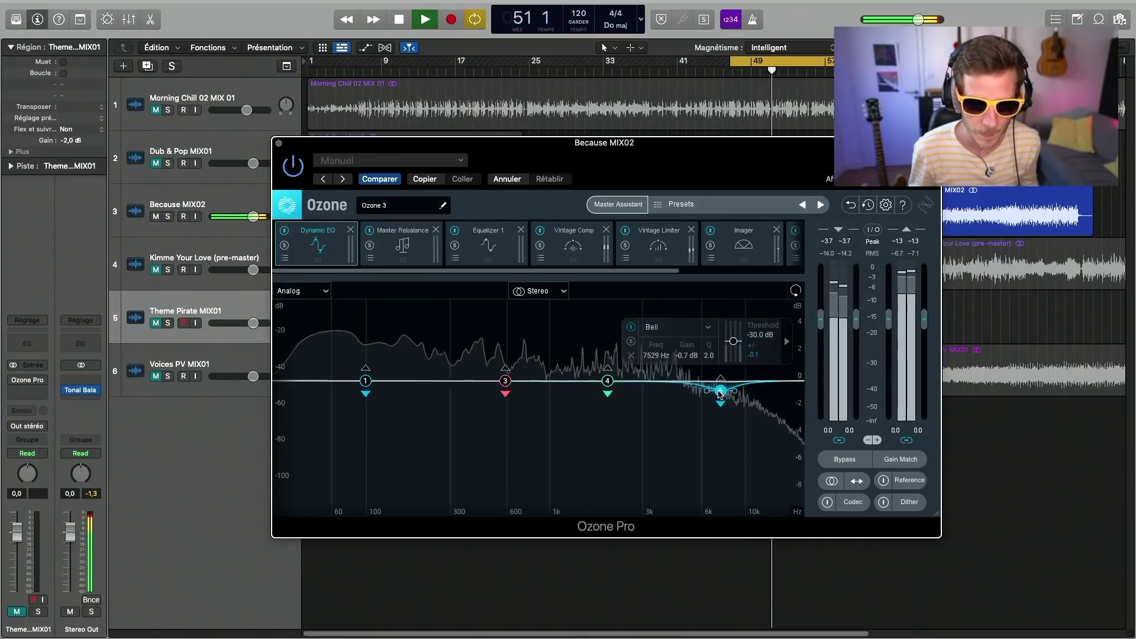
pyautogui.moveTo(724, 401); pyautogui.dragTo(719, 408)
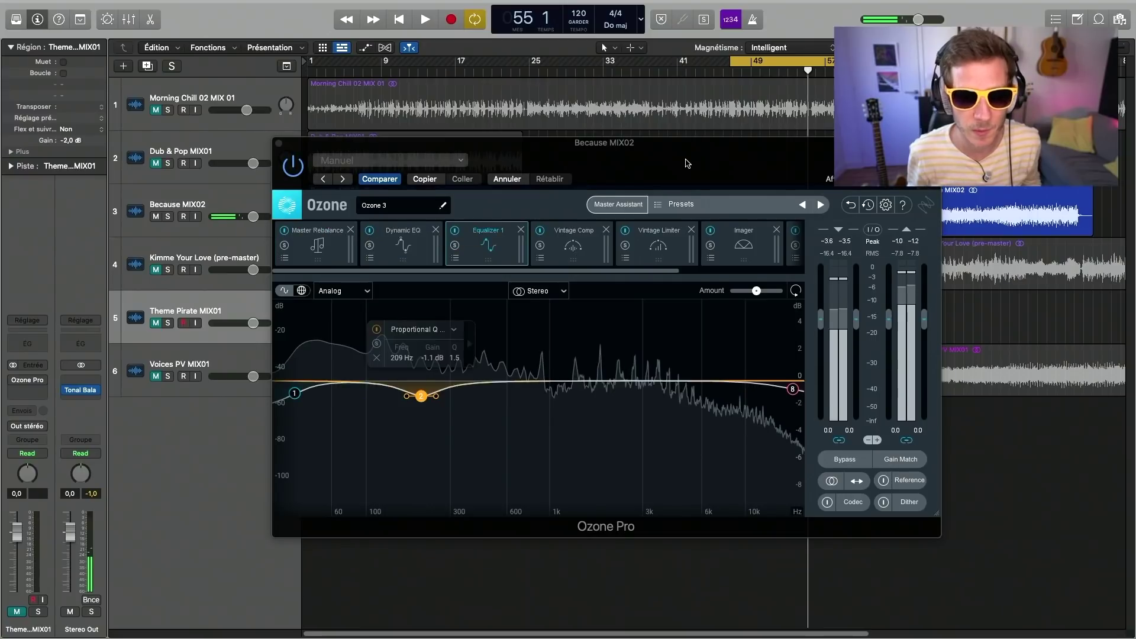
# Step: Close the Because MIX02 Ozone window and mute the Because MIX02 track
pyautogui.moveTo(689, 164); pyautogui.dragTo(463, 174)
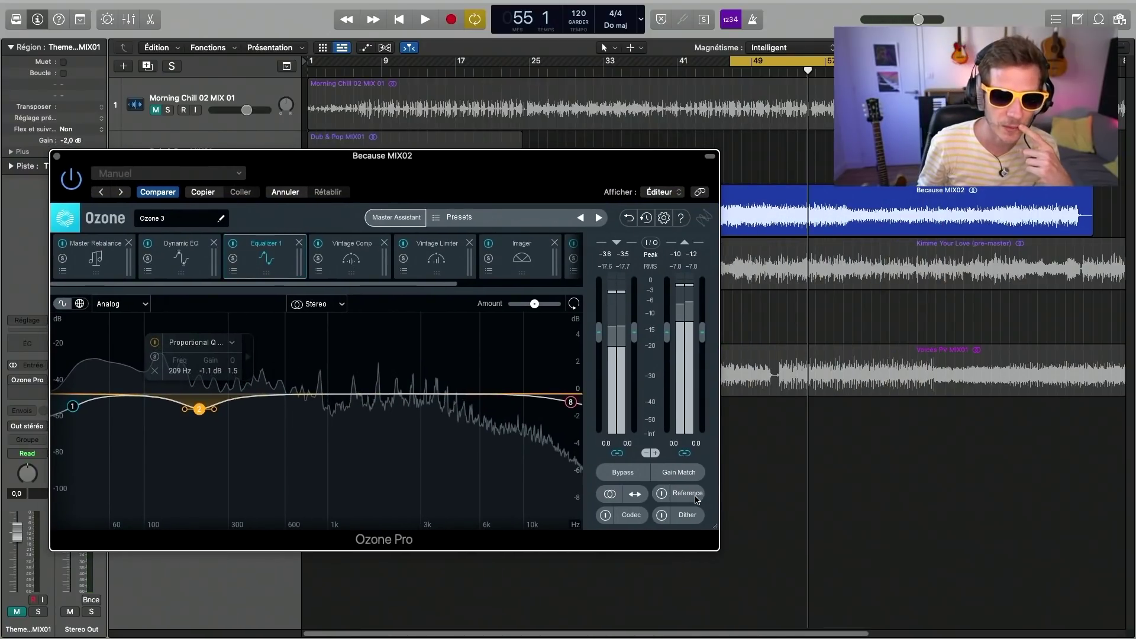
pyautogui.click(57, 156)
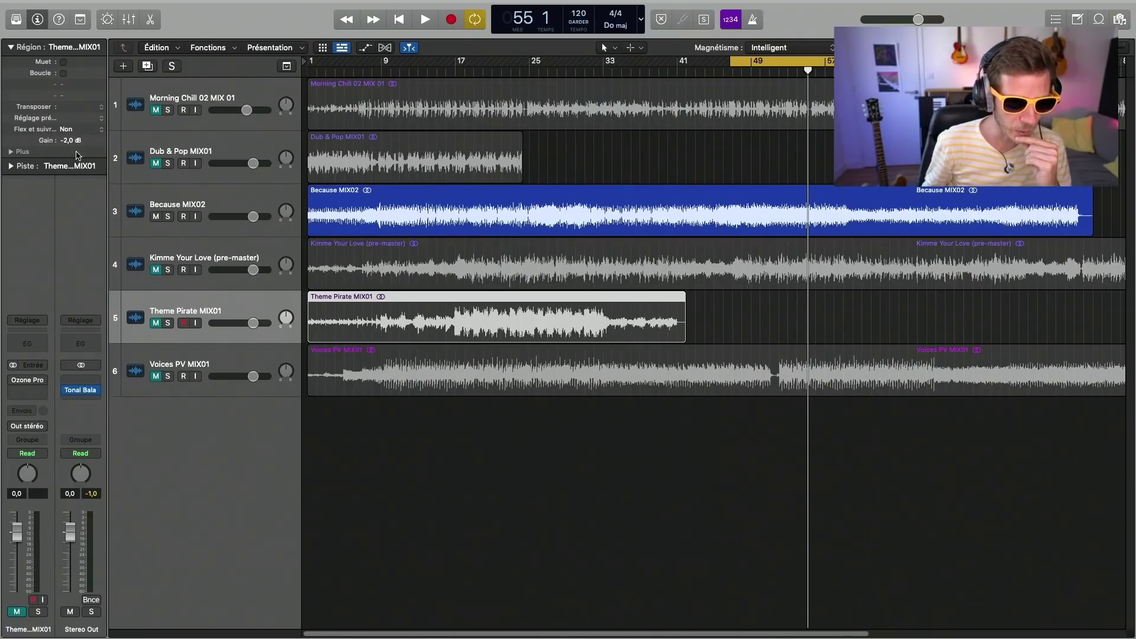
pyautogui.click(154, 218)
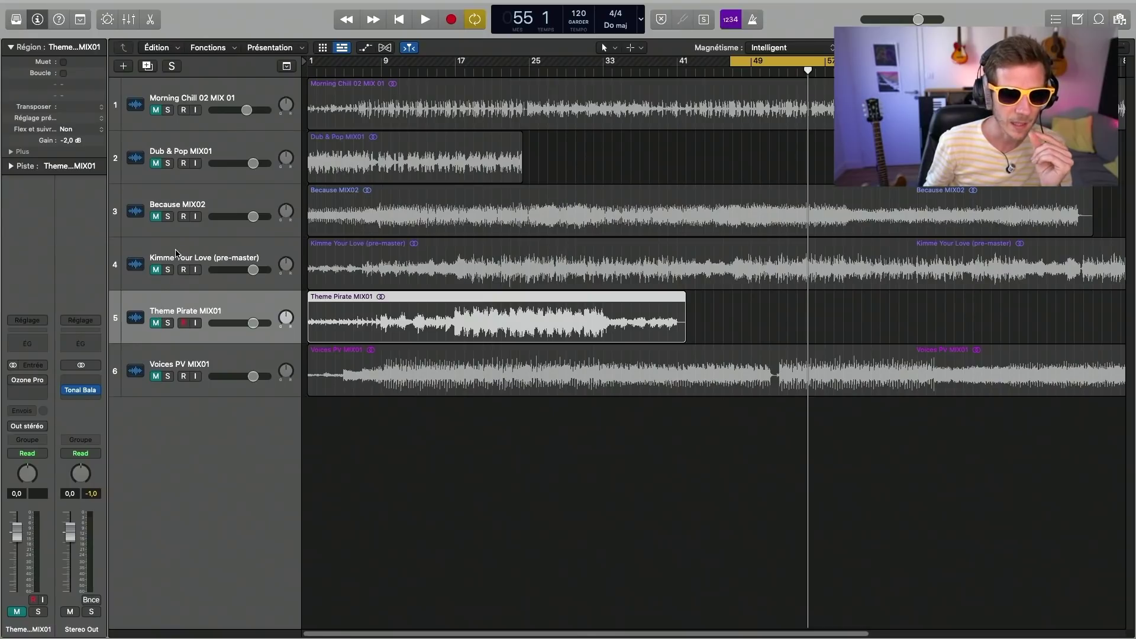
# Step: Move Theme Pirate MIX01 above Kimme Your Love (pre-master) and unmute it for playback with the cycle range at bars 1 to 41
pyautogui.moveTo(203, 308); pyautogui.dragTo(237, 263)
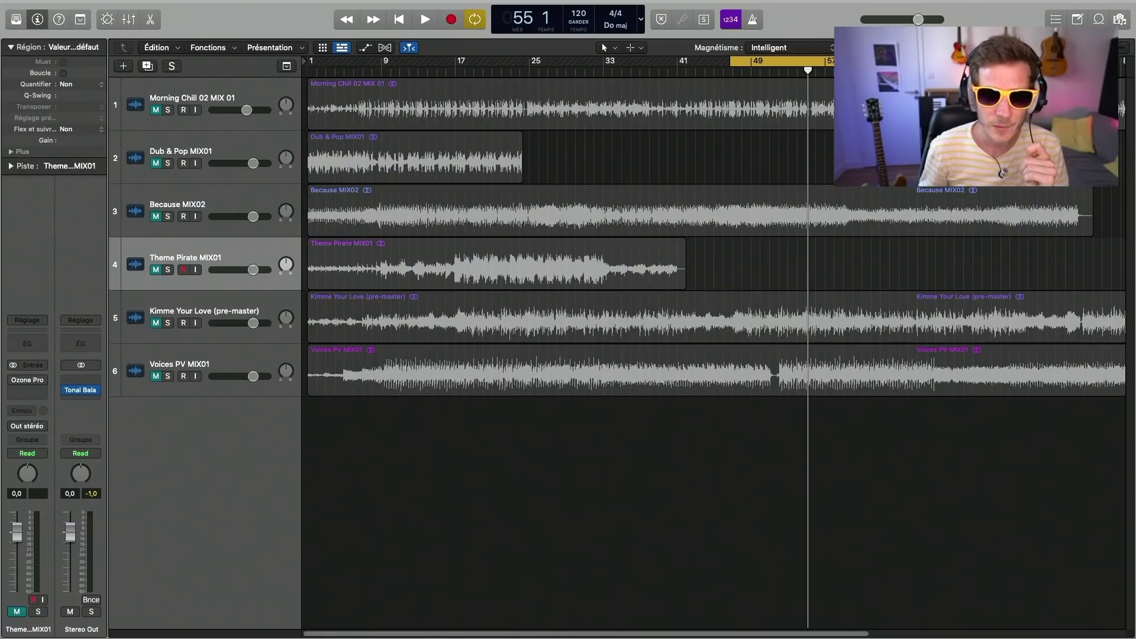
pyautogui.moveTo(976, 59); pyautogui.dragTo(684, 64)
pyautogui.click(156, 271)
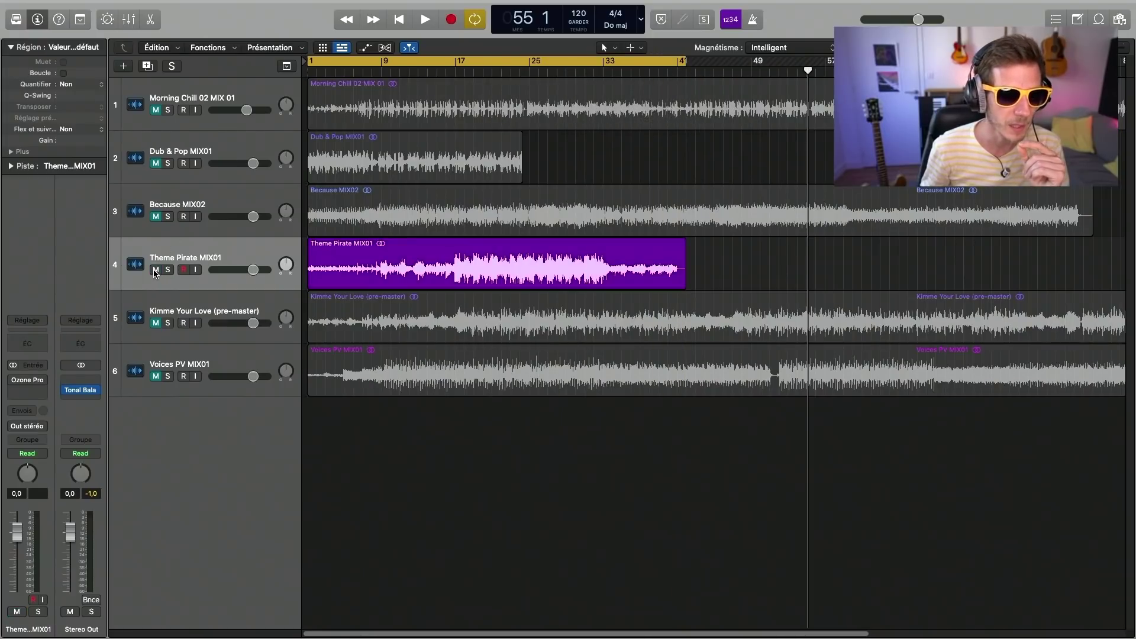
pyautogui.click(210, 252)
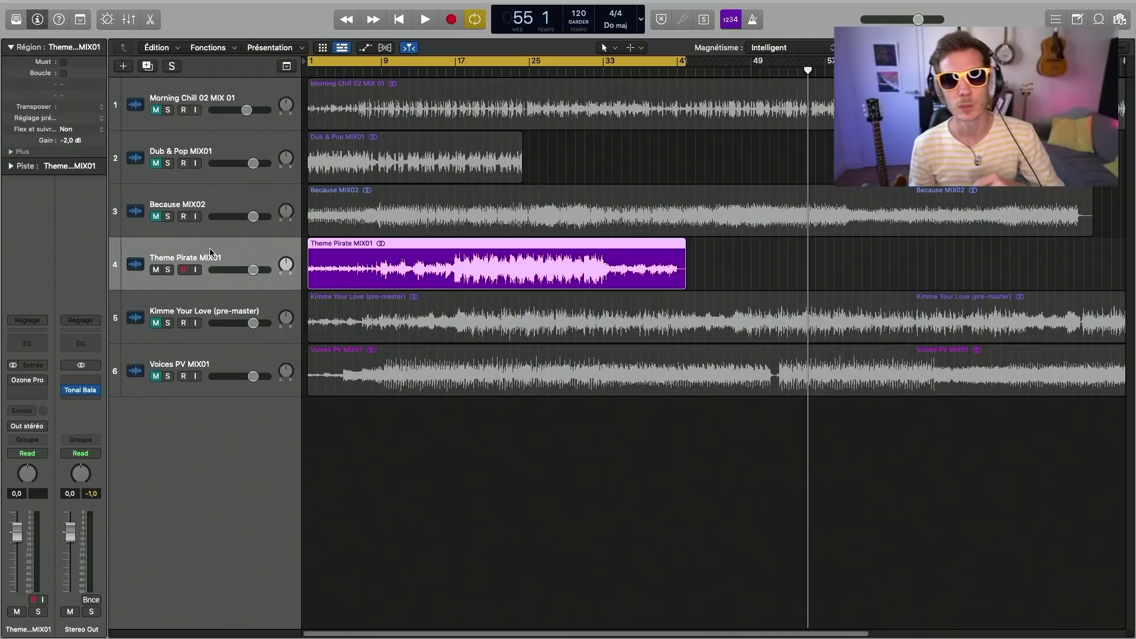
pyautogui.press('space')
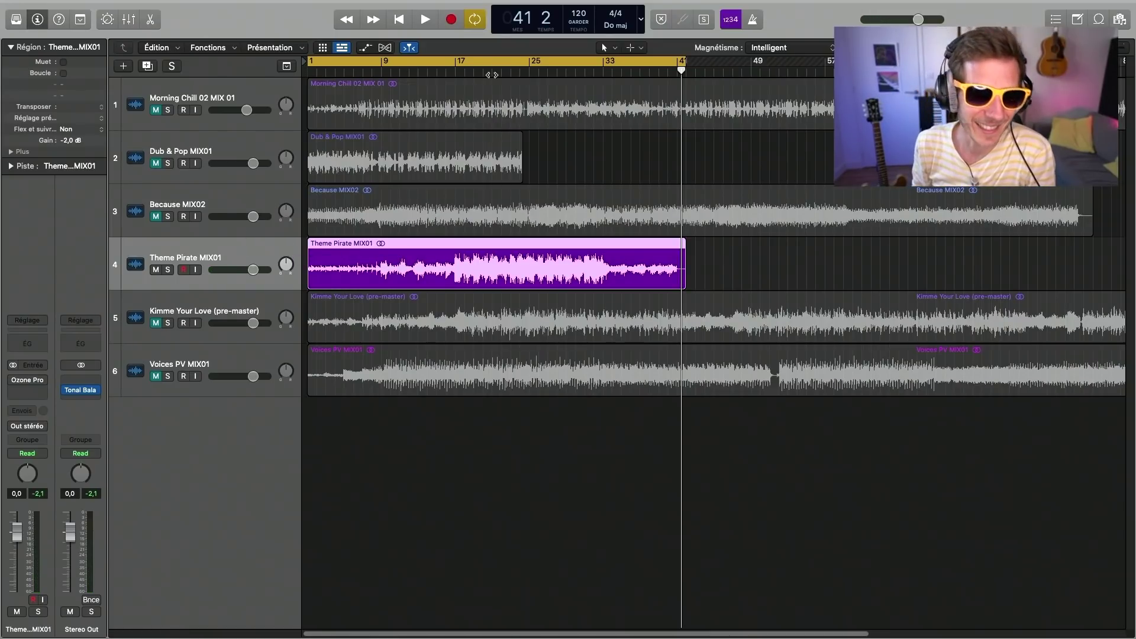
# Step: Shorten the cycle range to the loudest section of Theme Pirate MIX01, about bars 17 to 35, and play it
pyautogui.click(474, 62)
pyautogui.moveTo(447, 64); pyautogui.dragTo(620, 61)
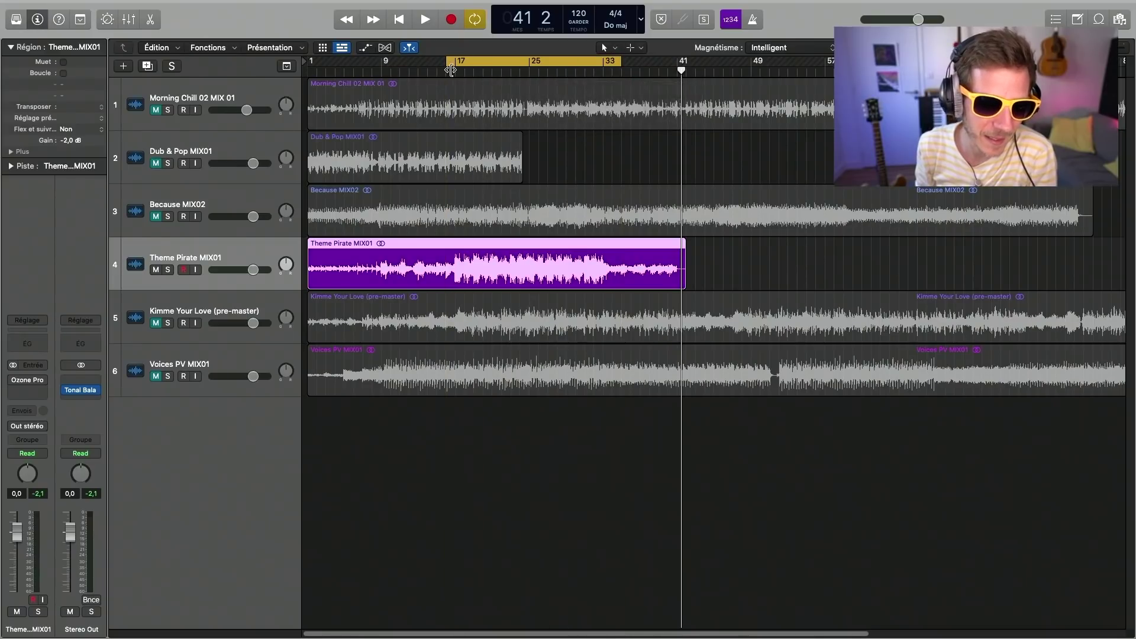
pyautogui.moveTo(450, 62); pyautogui.dragTo(456, 63)
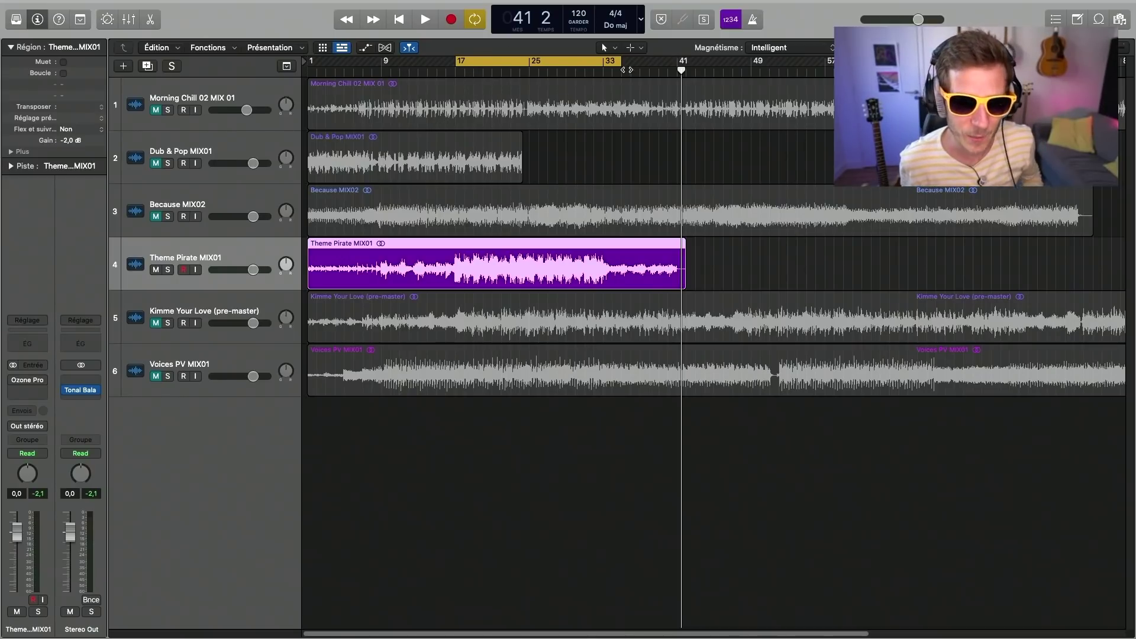
pyautogui.moveTo(624, 64); pyautogui.dragTo(623, 63)
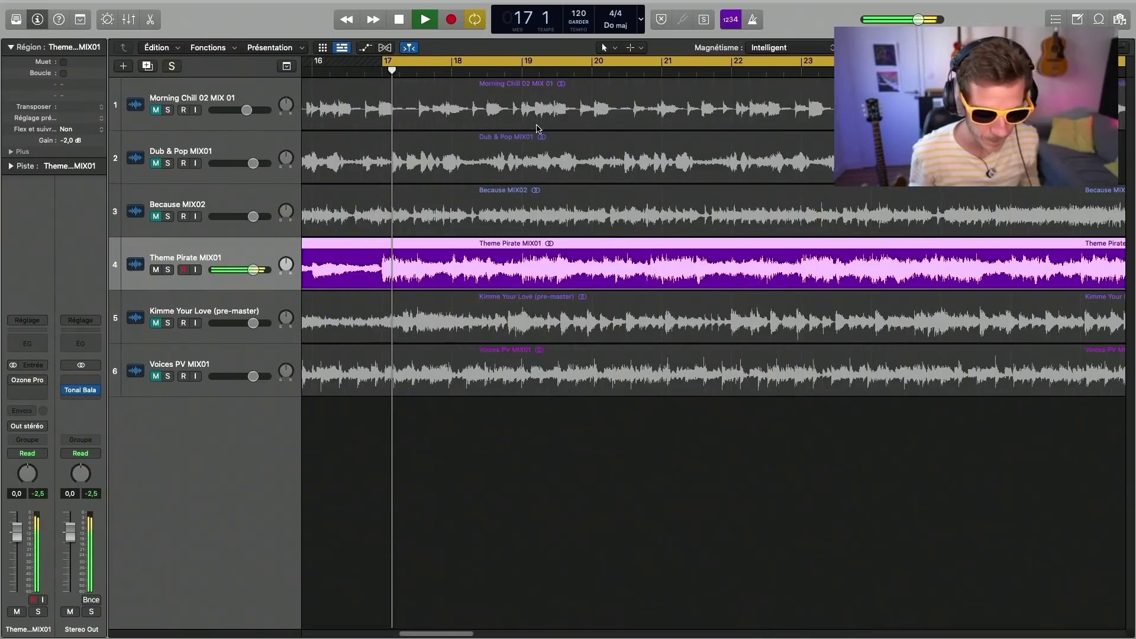
pyautogui.press('super+Left')
pyautogui.press('super+Left')
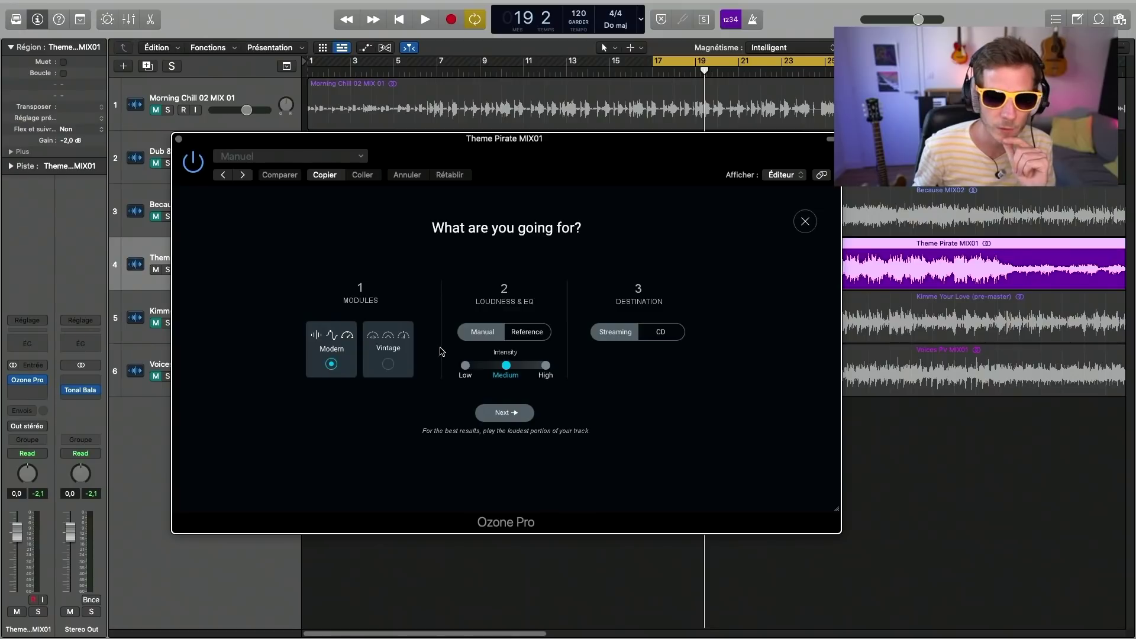
# Step: Run Master Assistant on Theme Pirate MIX01 with Modern modules, Manual Medium intensity and Streaming destination, and accept its suggestion
pyautogui.click(508, 420)
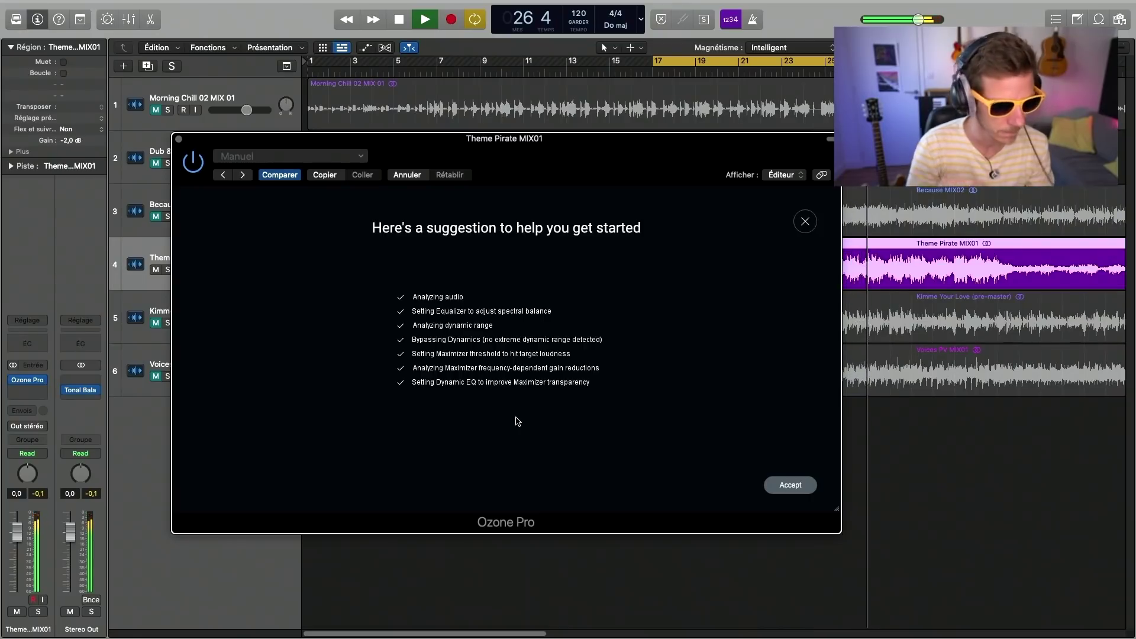
pyautogui.click(790, 485)
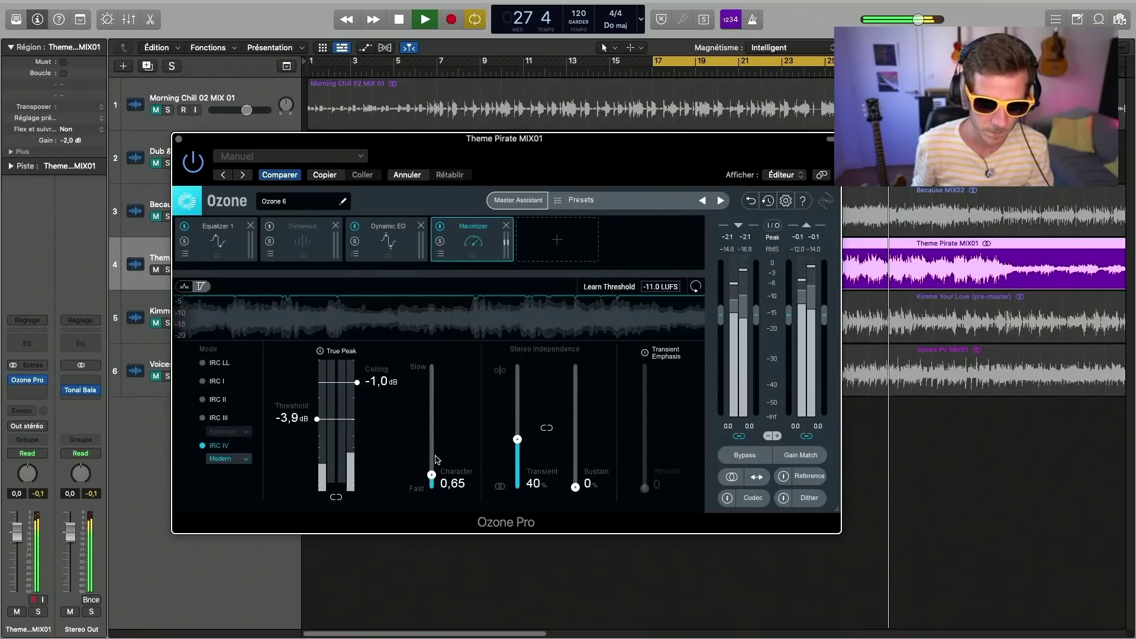
# Step: In Equalizer 1, set band 2 to a Proportional Q cut at 66 Hz and shift band 8's boost slightly lower in frequency and higher in gain
pyautogui.click(216, 235)
pyautogui.click(214, 377)
pyautogui.moveTo(215, 377); pyautogui.dragTo(238, 376)
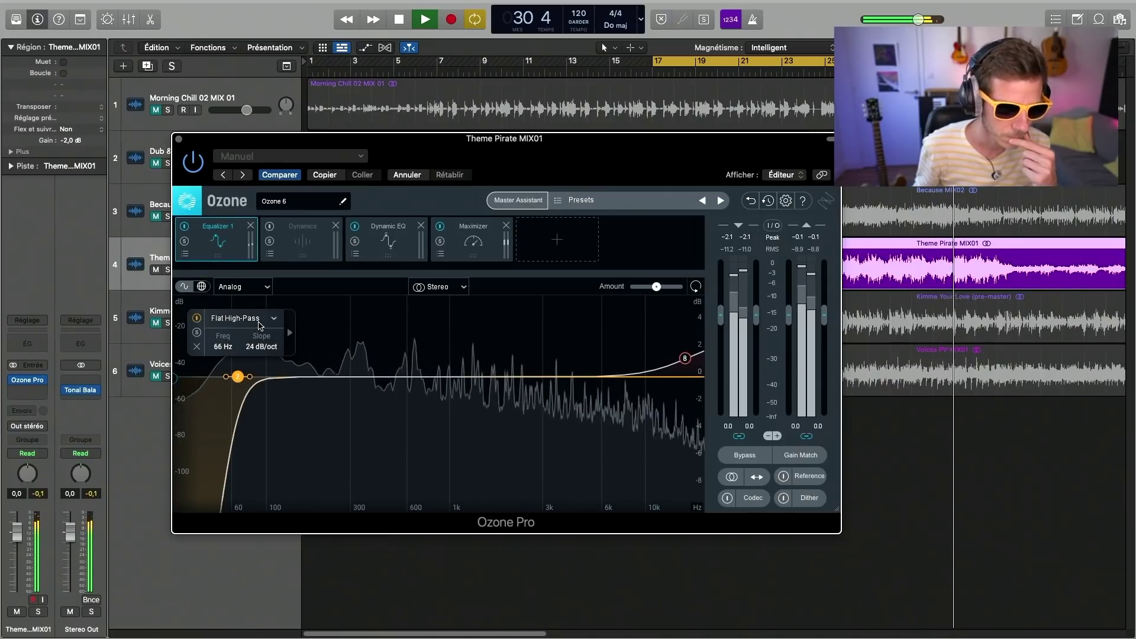
pyautogui.click(259, 325)
pyautogui.click(230, 333)
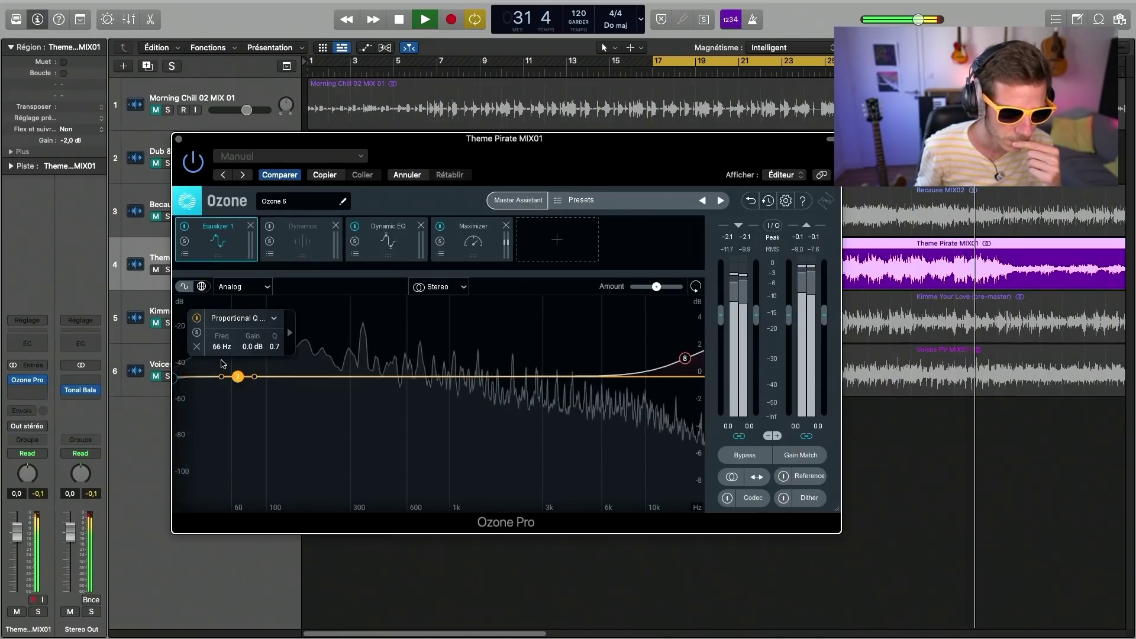
pyautogui.moveTo(238, 378)
pyautogui.mouseDown()
pyautogui.moveTo(236, 459)
pyautogui.moveTo(239, 400)
pyautogui.mouseUp()
pyautogui.moveTo(685, 359); pyautogui.dragTo(665, 353)
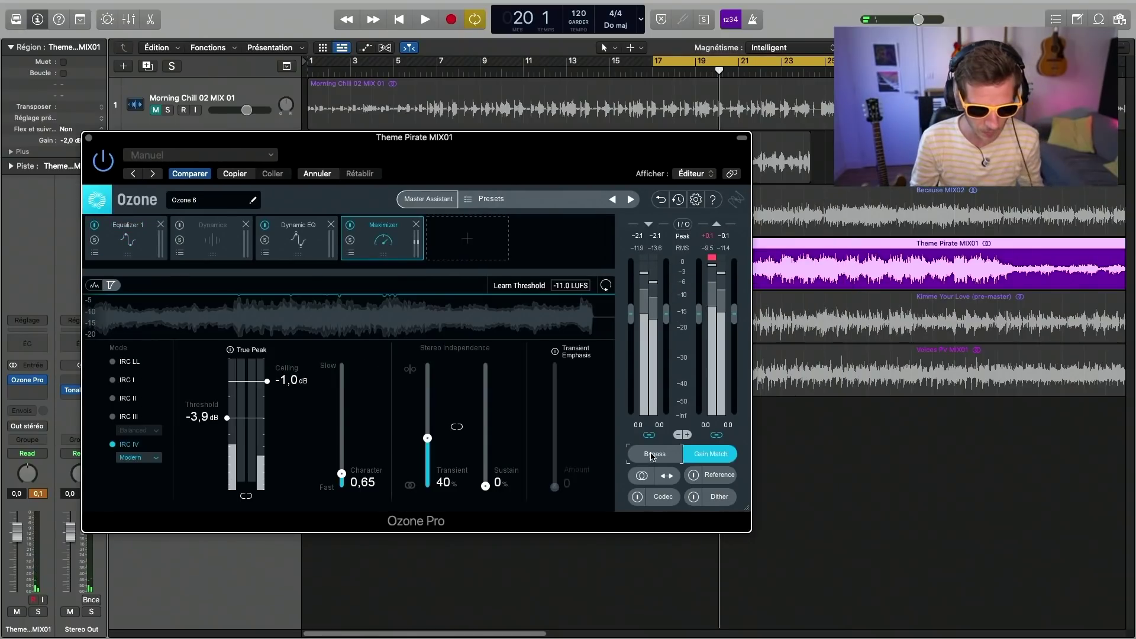
# Step: Compare the bypassed and processed sound of Theme Pirate MIX01 during playback with Gain Match active
pyautogui.click(653, 454)
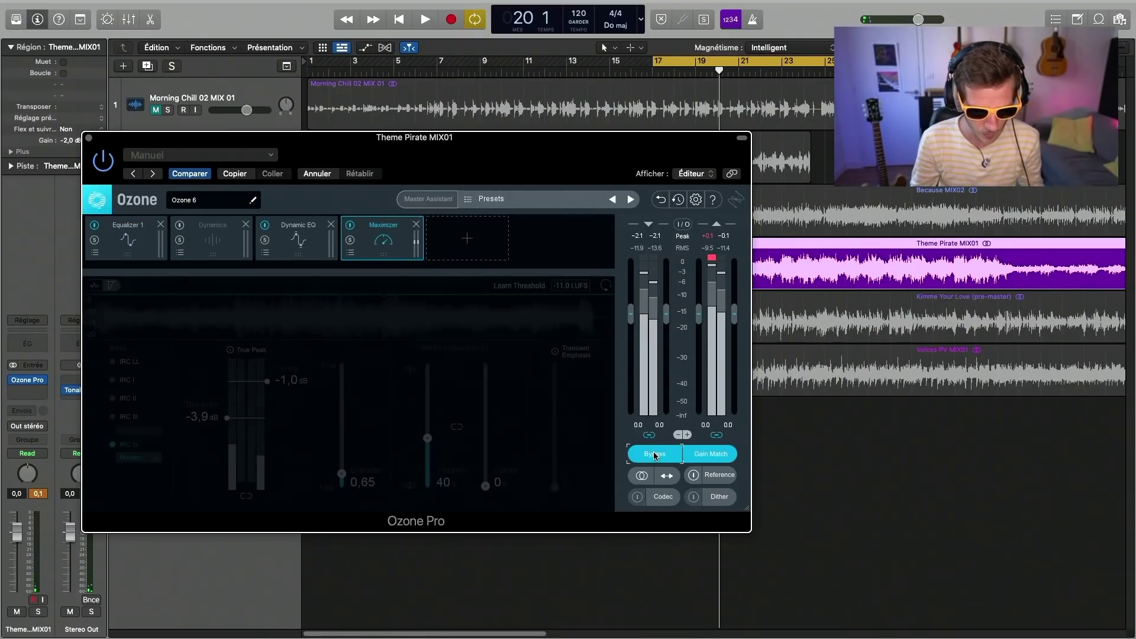
pyautogui.press('space')
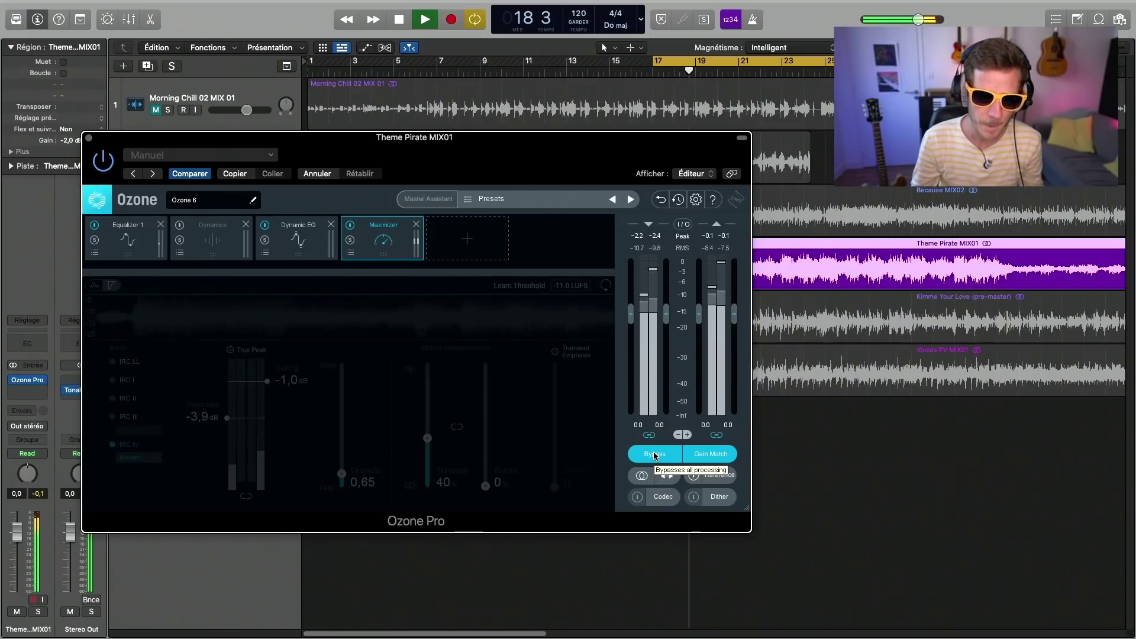
pyautogui.click(654, 454)
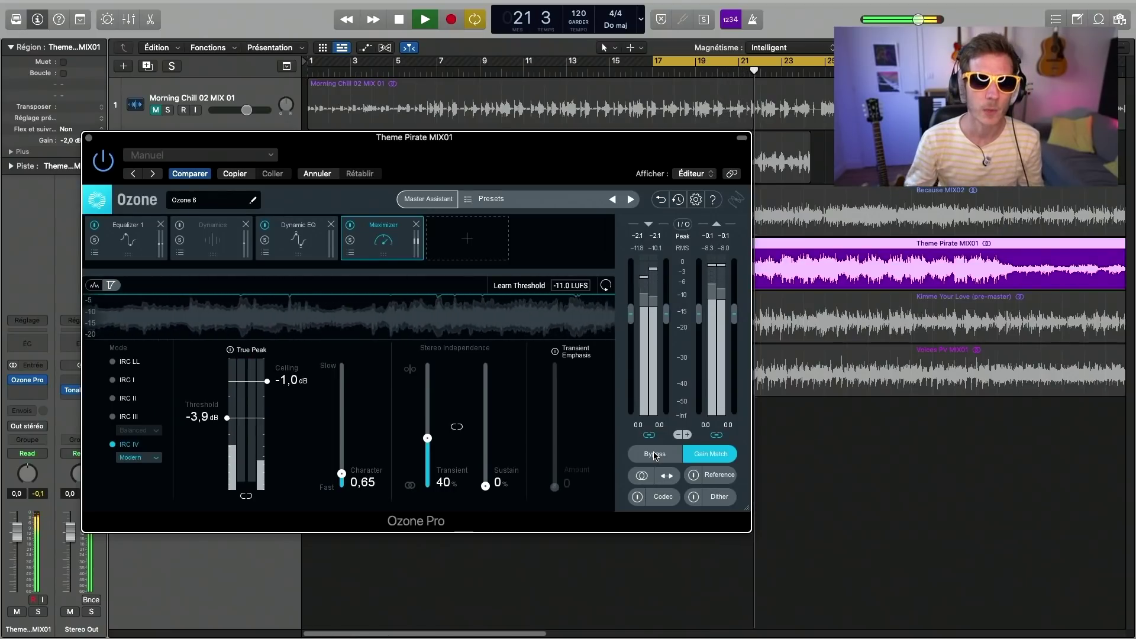
pyautogui.press('space')
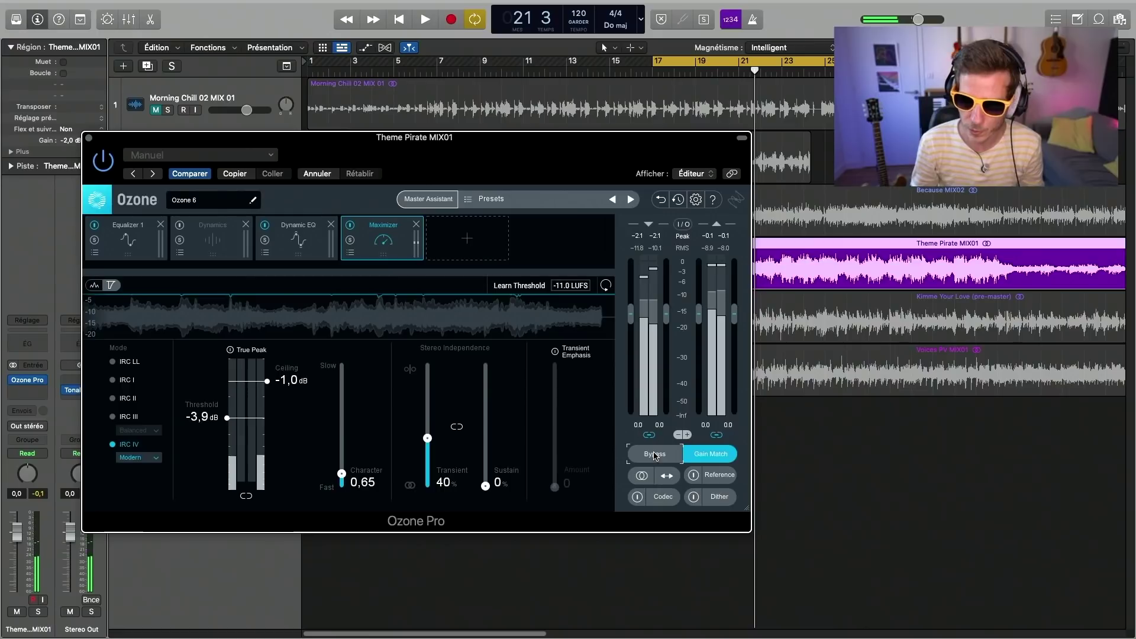
# Step: Audition the Equalizer 1 Baxandall Treble boost in solo and with the module bypassed, and set it to about 4626 Hz and 2.0 dB
pyautogui.click(127, 237)
pyautogui.press('space')
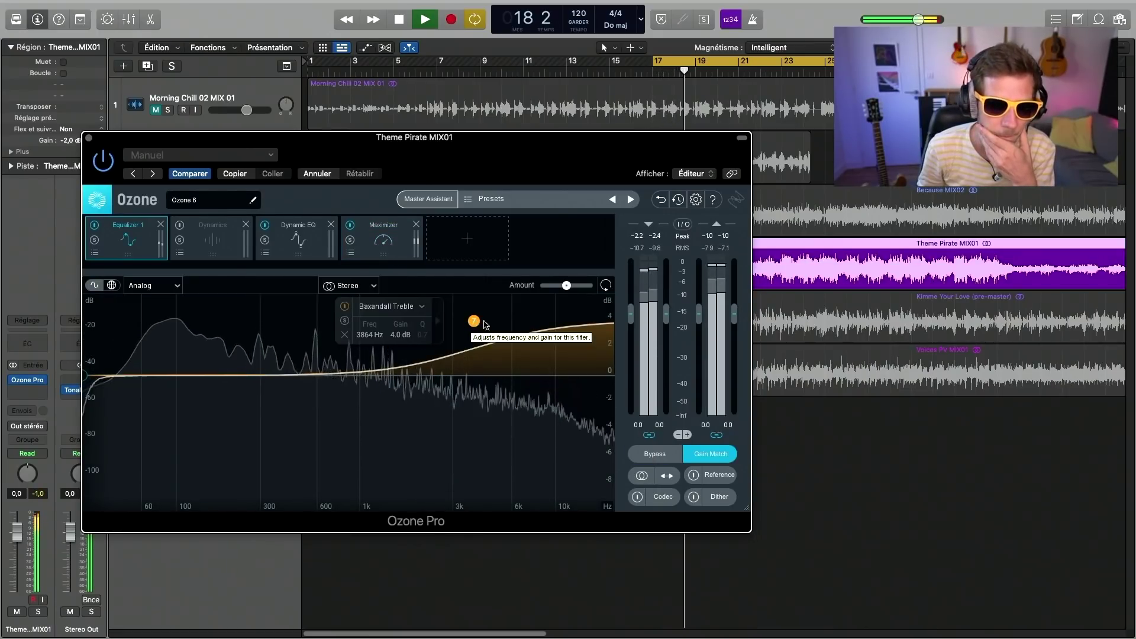
pyautogui.keyDown('alt'); pyautogui.click(474, 323); pyautogui.keyUp('alt')
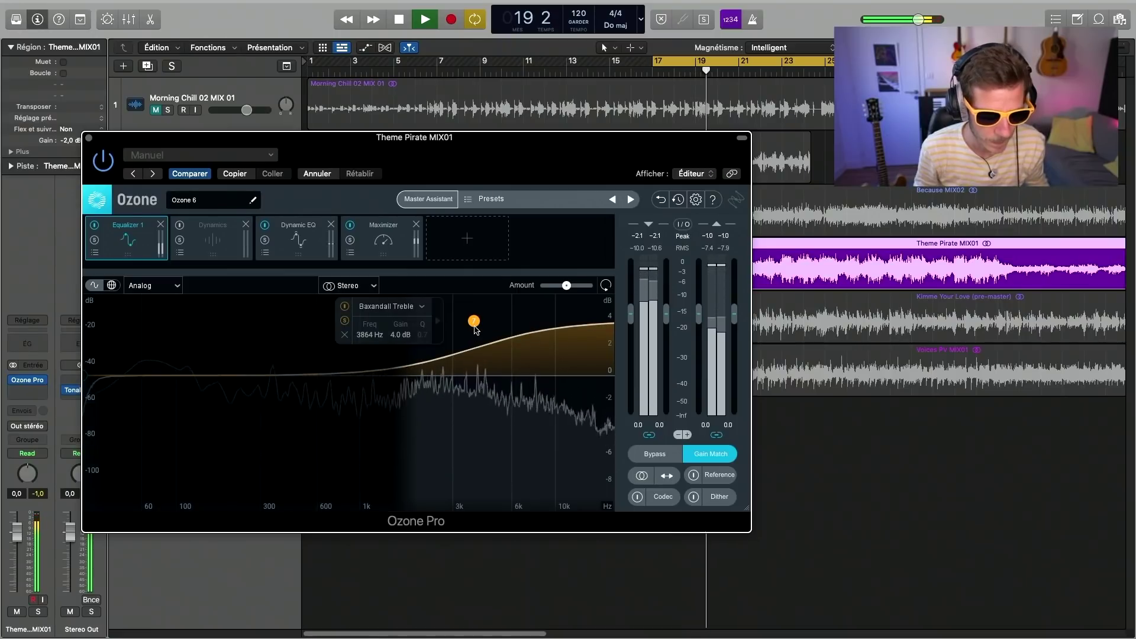
pyautogui.click(95, 225)
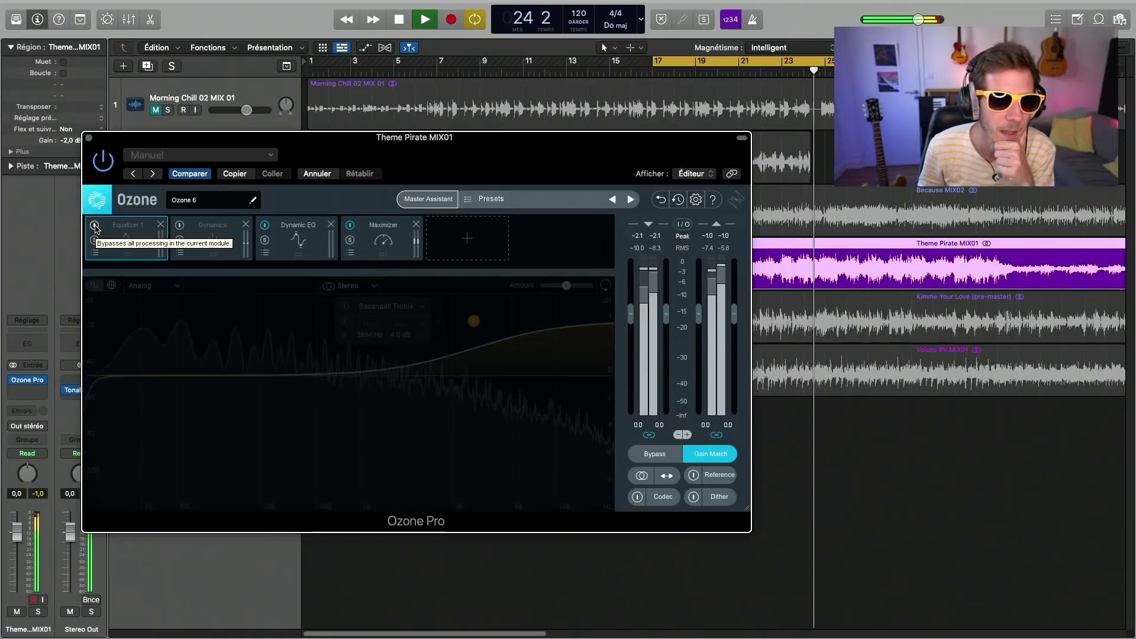
pyautogui.click(95, 225)
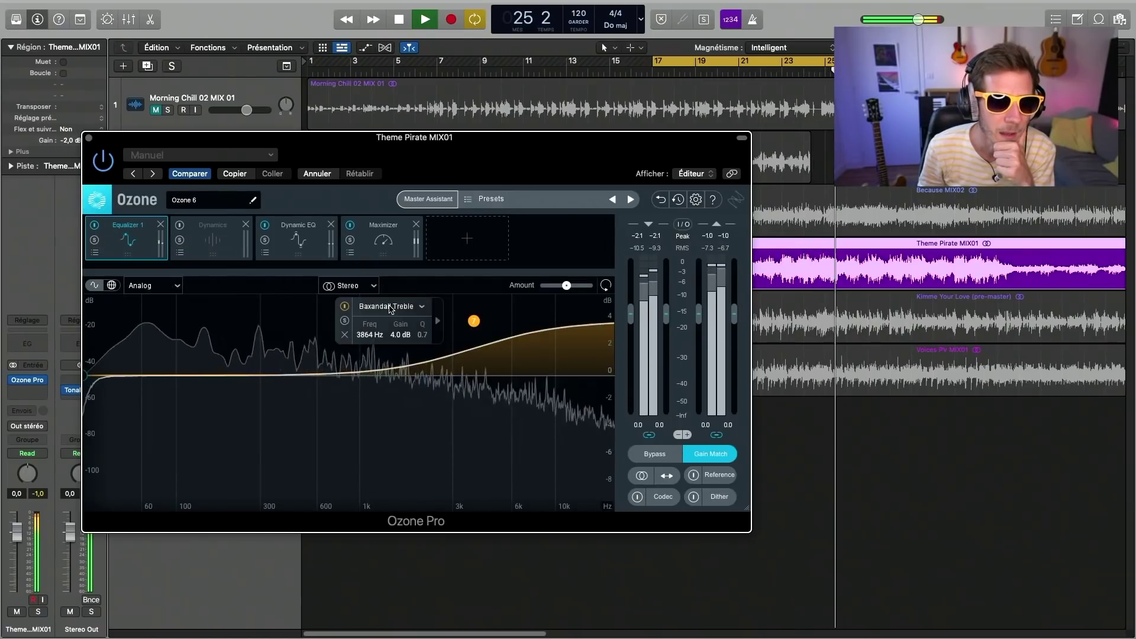
pyautogui.moveTo(474, 321); pyautogui.dragTo(495, 354)
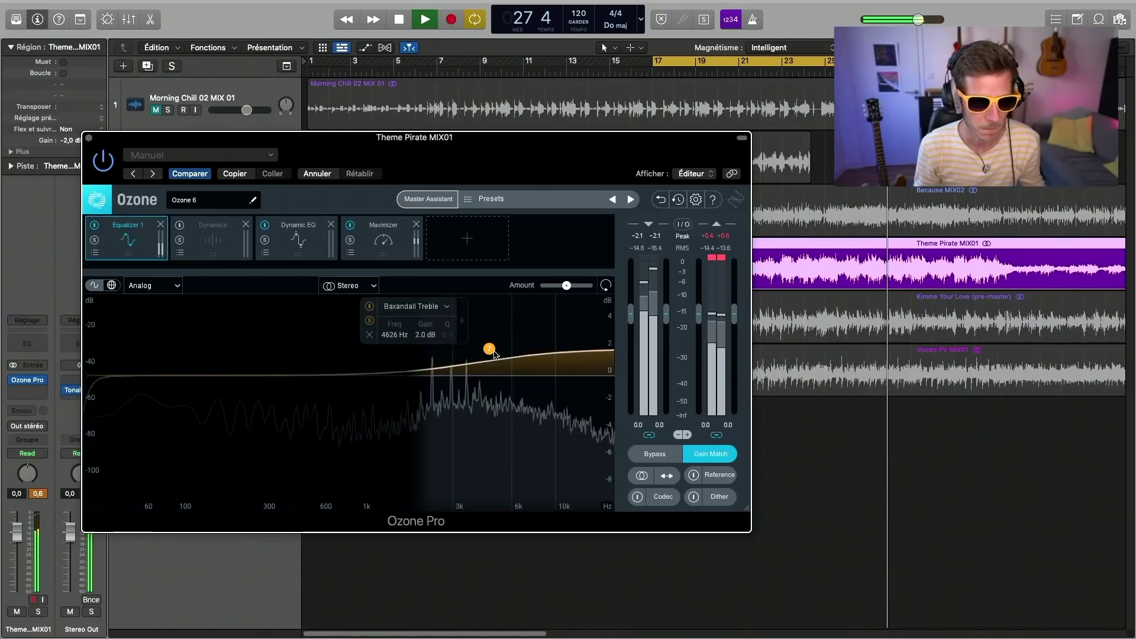
pyautogui.press('space')
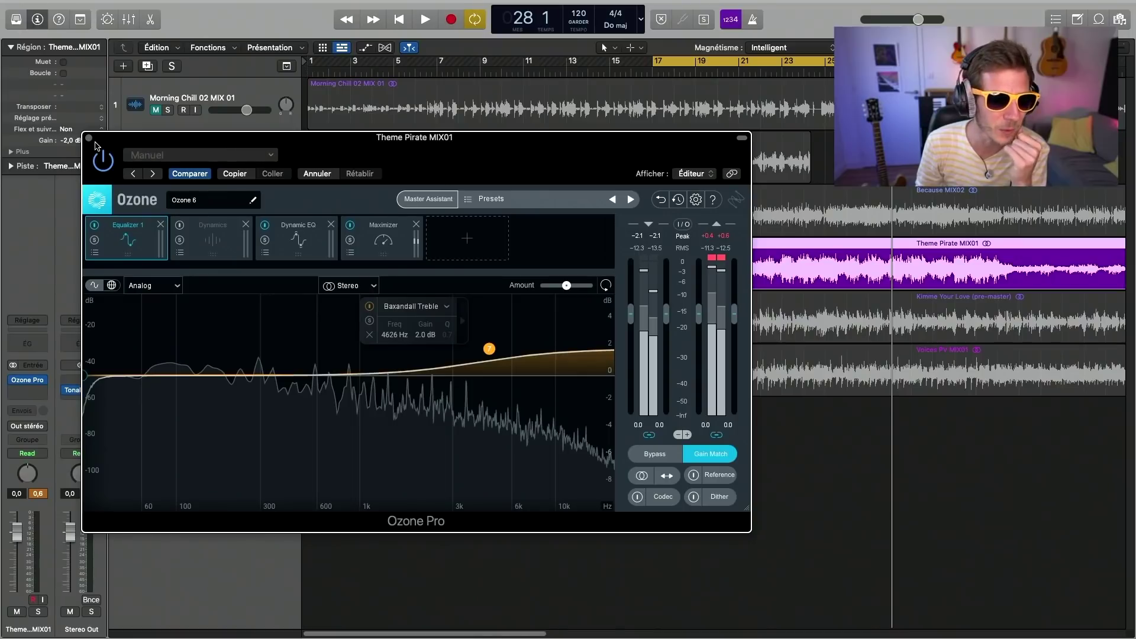
# Step: Close the Theme Pirate MIX01 Ozone window, move Voices PV MIX01 above Kimme Your Love (pre-master), and mute Theme Pirate MIX01
pyautogui.click(90, 139)
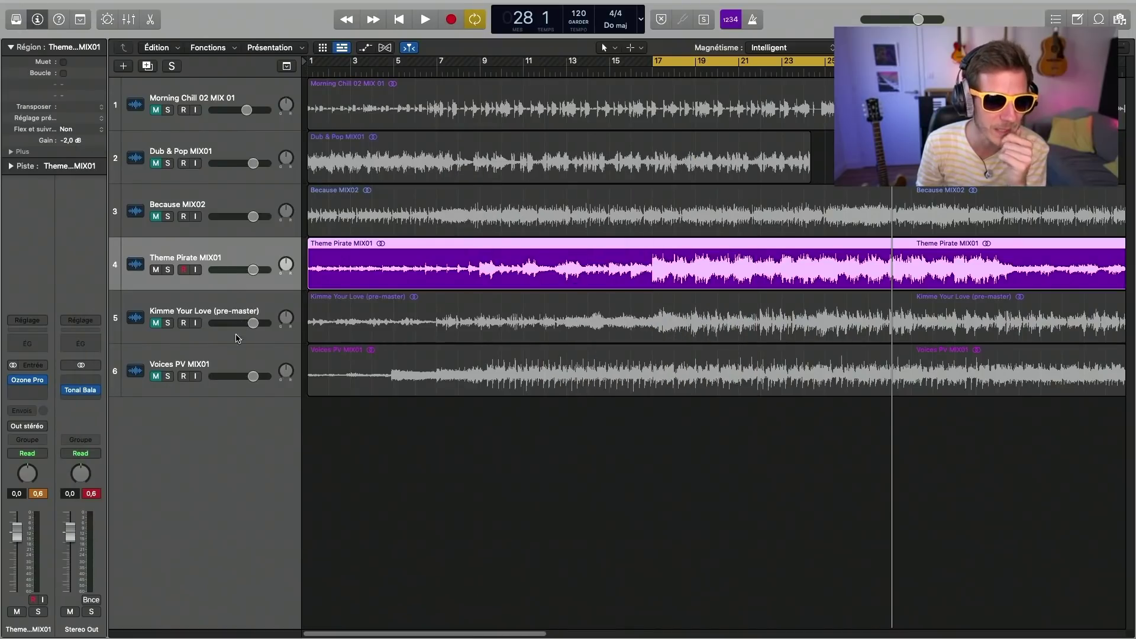
pyautogui.moveTo(241, 354); pyautogui.dragTo(237, 299)
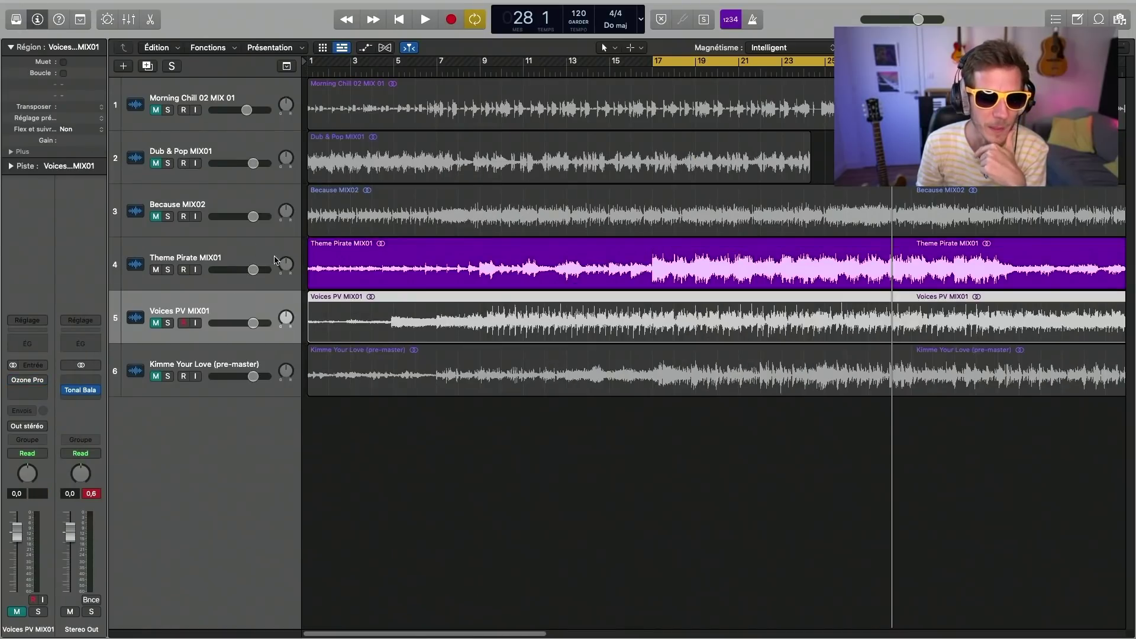
pyautogui.click(156, 270)
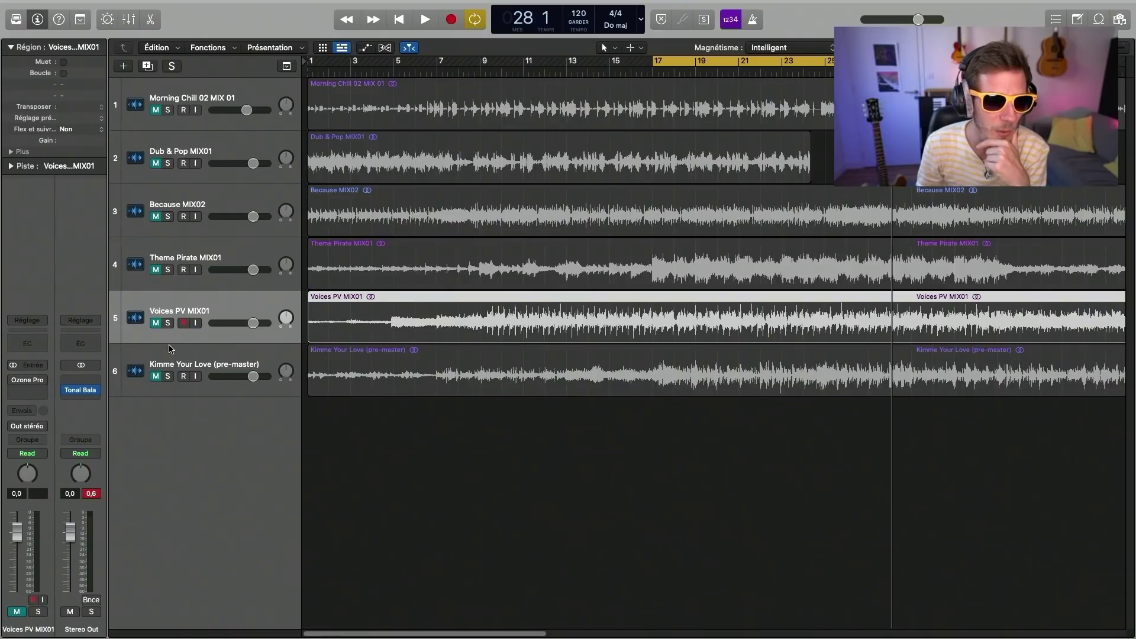
# Step: Unmute Voices PV MIX01, switch off cycle playback and return the playhead to the project start
pyautogui.click(160, 327)
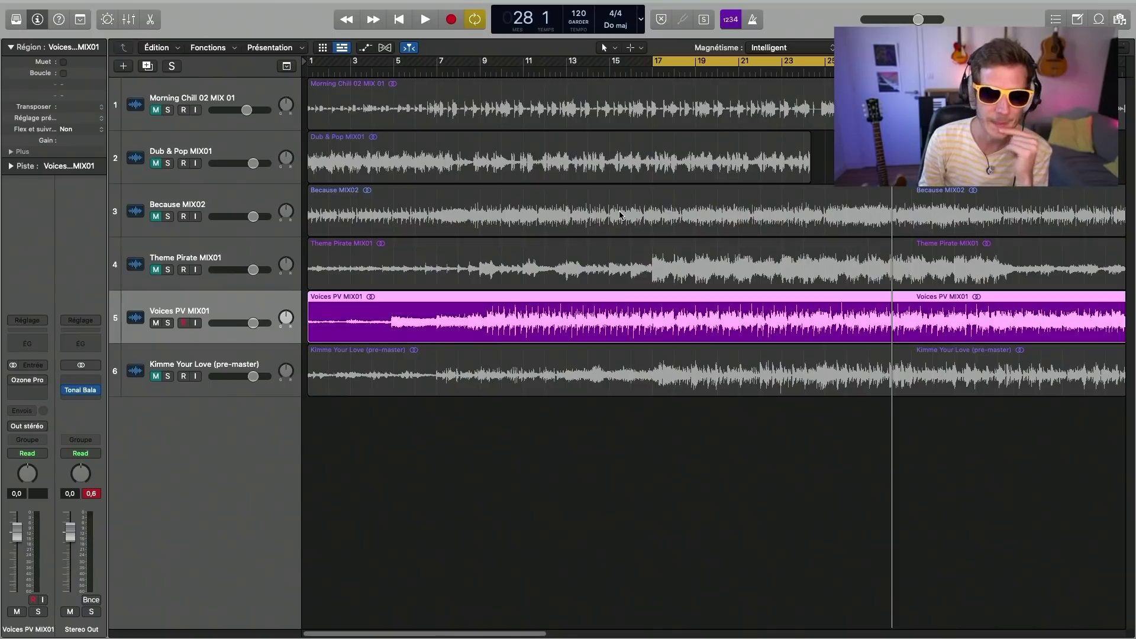
pyautogui.press('c')
pyautogui.press('Return')
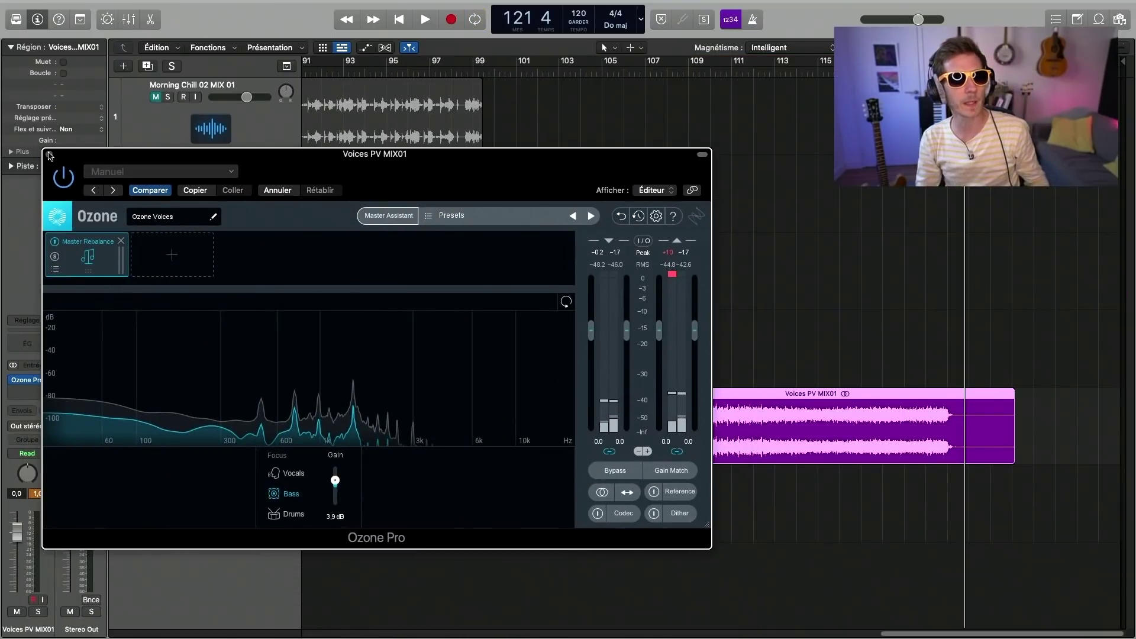
# Step: Close the Voices PV MIX01 Ozone window and set a cycle range from about bar 52 to bar 70
pyautogui.press('super+w')
pyautogui.scroll(-5, 533, 201)
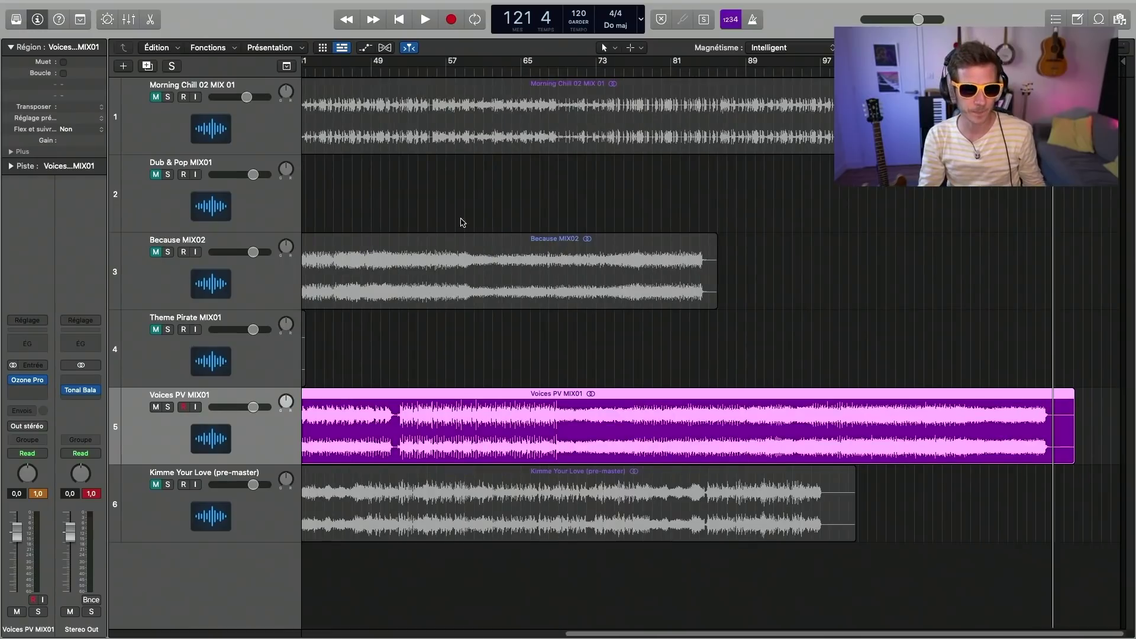
pyautogui.moveTo(400, 65); pyautogui.dragTo(572, 68)
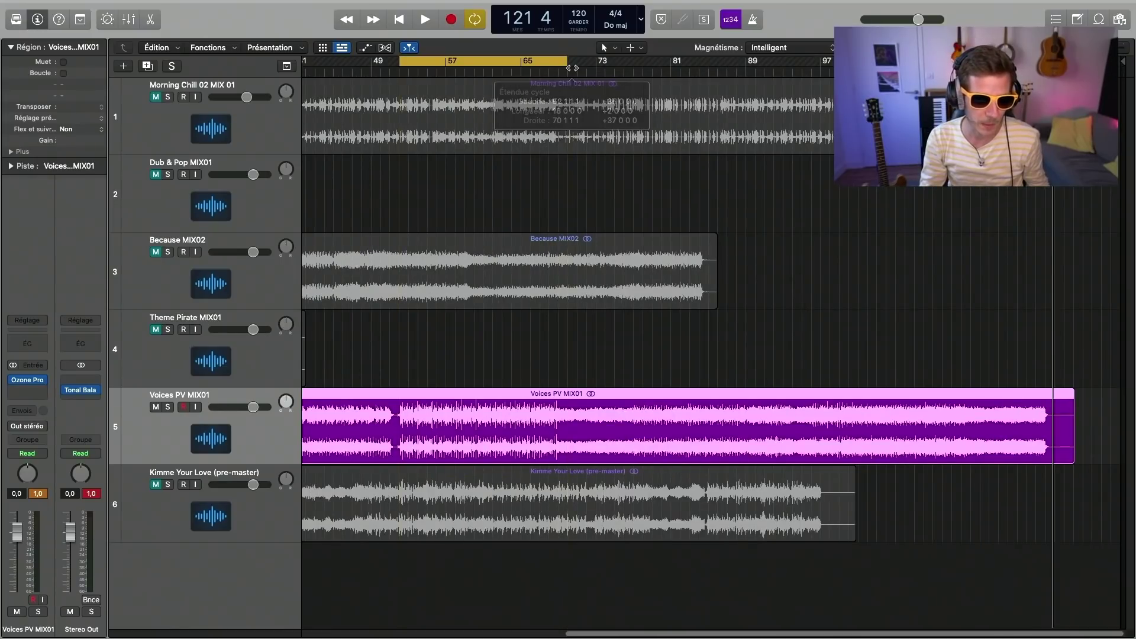
# Step: Play Voices PV MIX01 and audition several points within the cycle range to find its loudest portion
pyautogui.press('space')
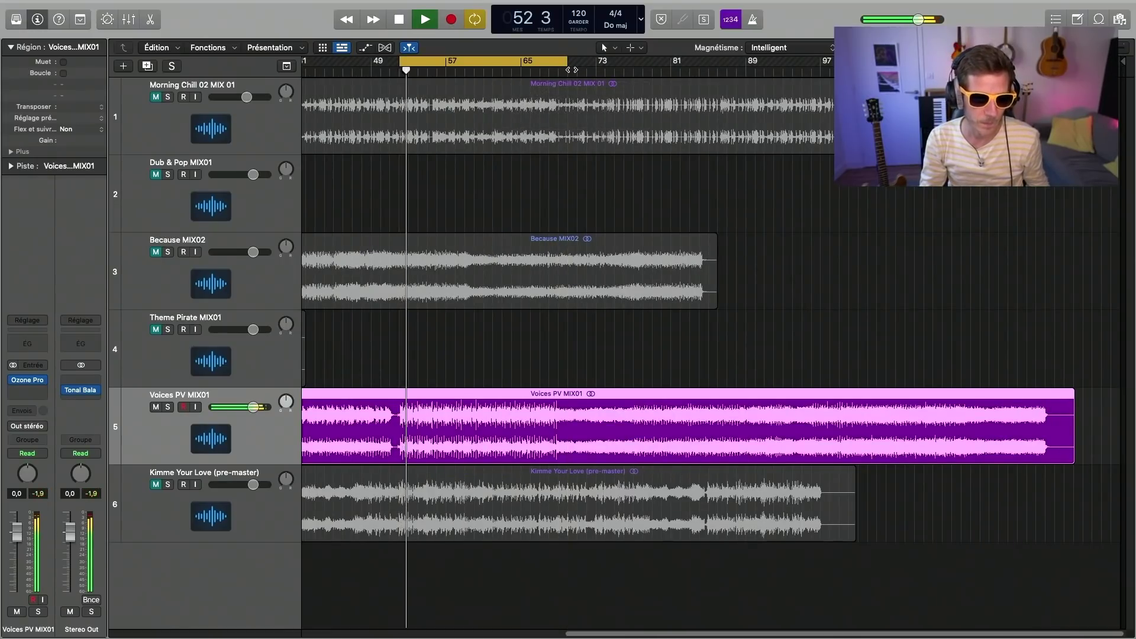
pyautogui.click(515, 75)
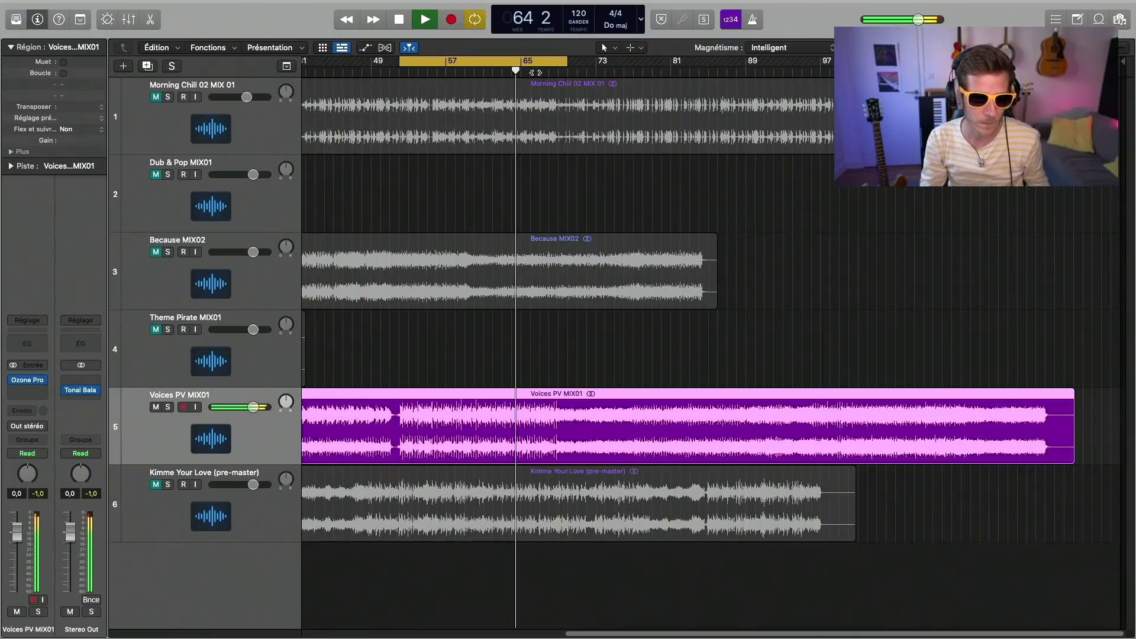
pyautogui.click(483, 75)
pyautogui.click(458, 76)
pyautogui.click(559, 71)
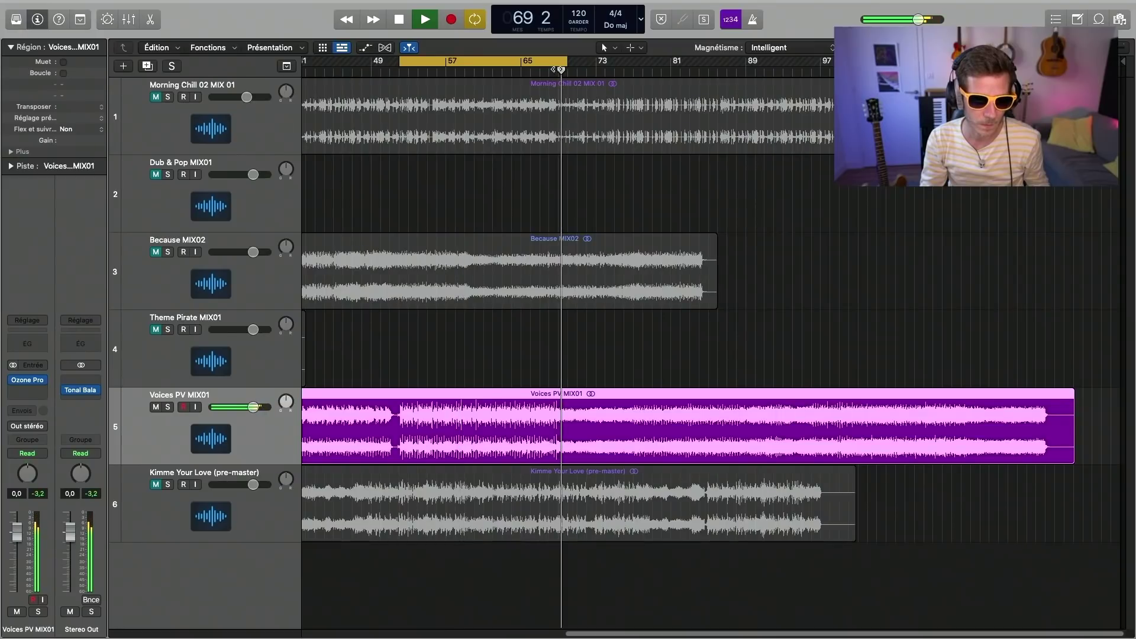
pyautogui.click(538, 72)
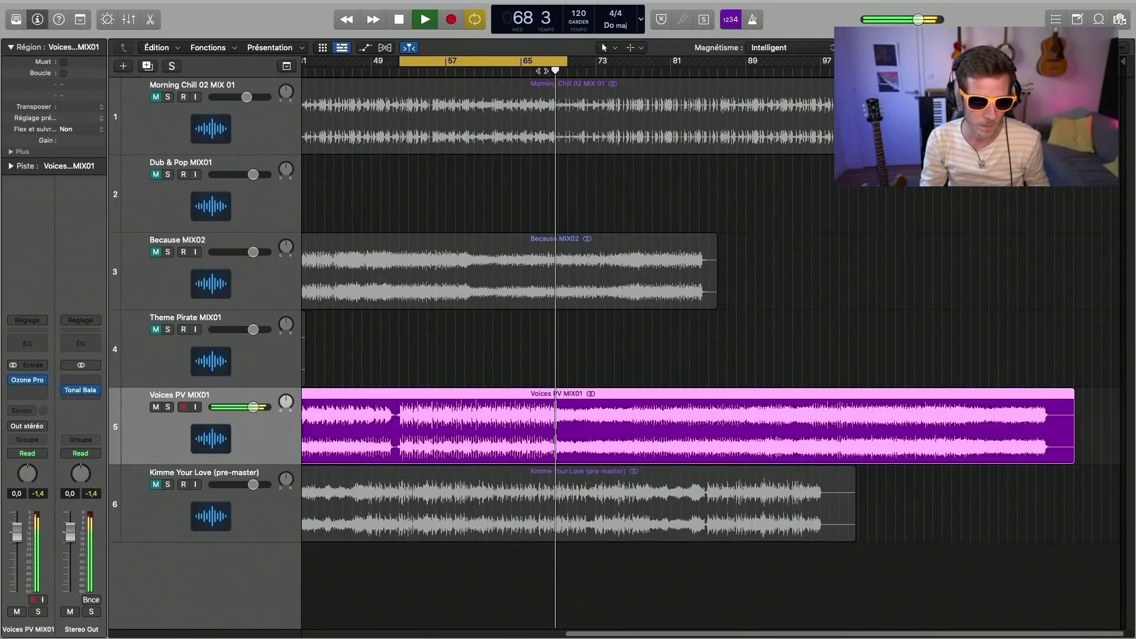
pyautogui.press('space')
# Step: Run Master Assistant with Modern modules, Manual High intensity and Streaming destination, accept its suggestion, and raise the Maximizer threshold
pyautogui.scroll(10, 551, 79)
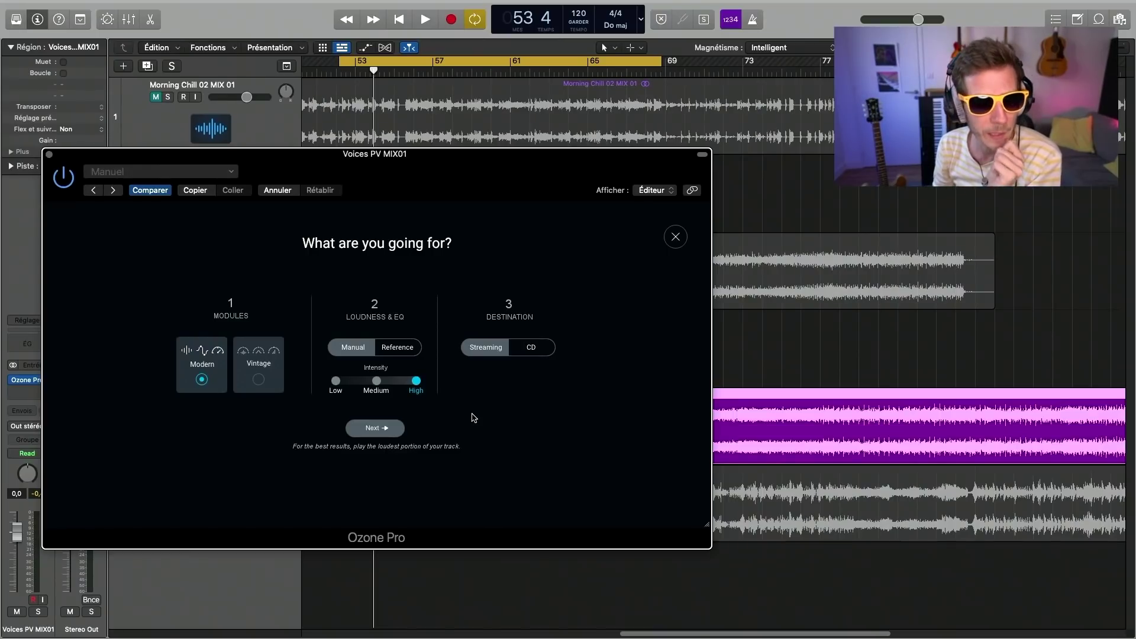
pyautogui.click(374, 428)
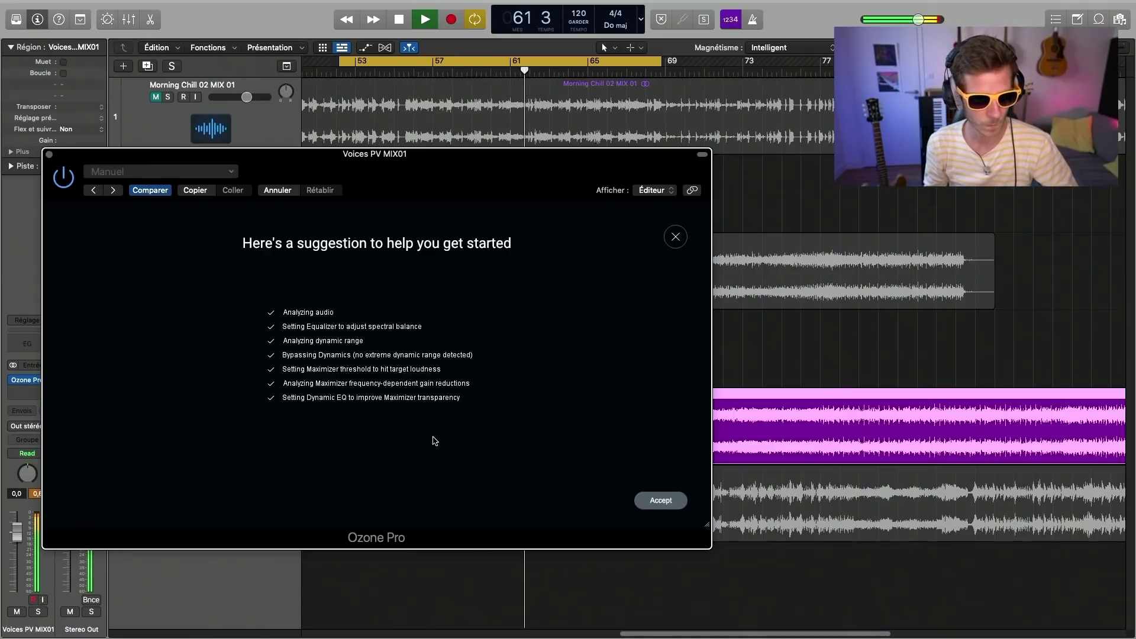
pyautogui.click(661, 500)
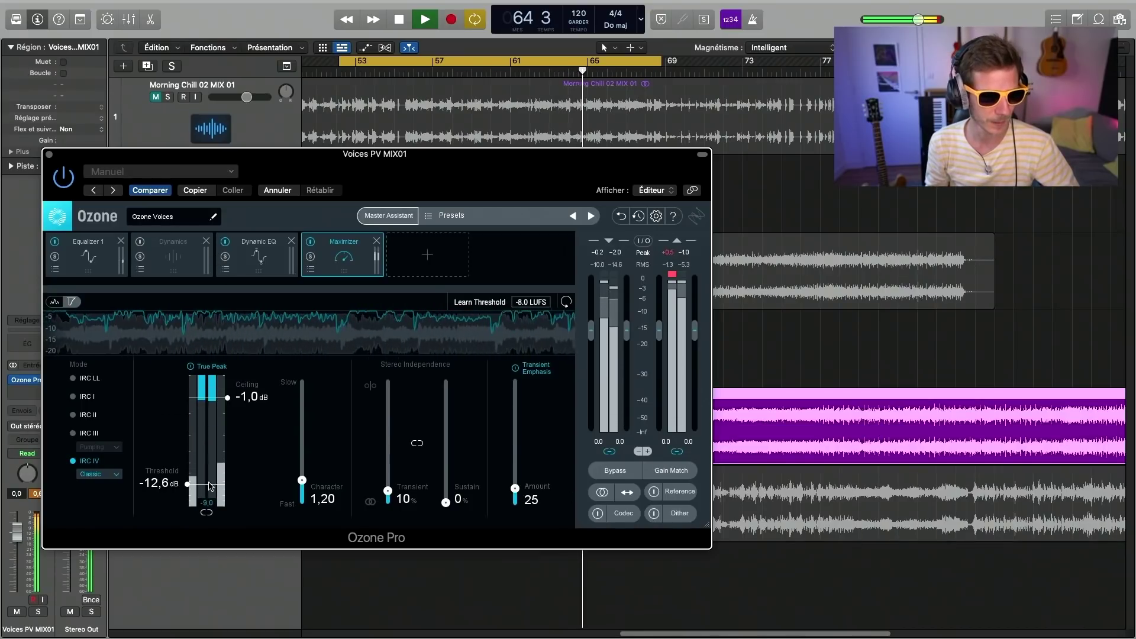
pyautogui.moveTo(187, 487); pyautogui.dragTo(187, 476)
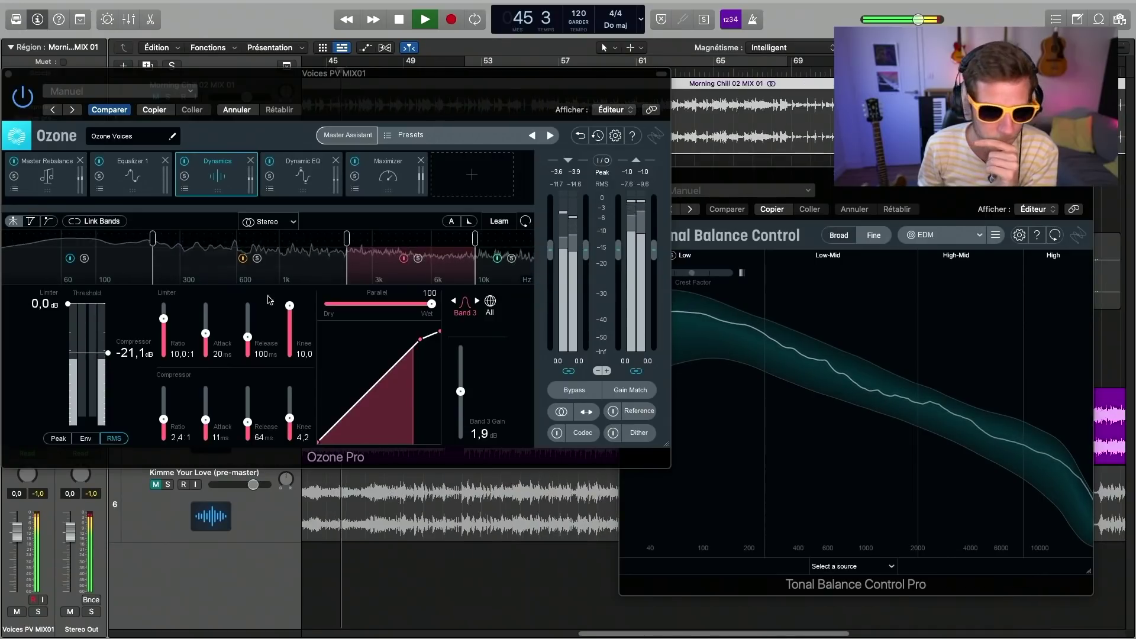
# Step: Check the Dynamic EQ and Maximizer modules during playback and adjust the Maximizer threshold to about -5.3 dB
pyautogui.click(302, 174)
pyautogui.click(388, 174)
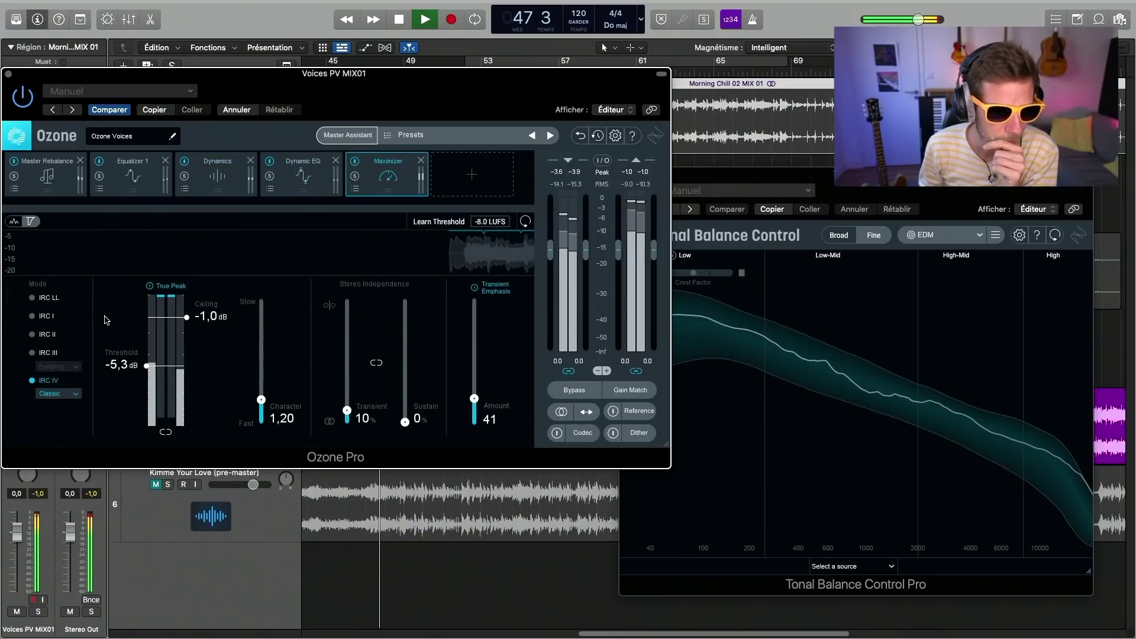
pyautogui.moveTo(145, 365); pyautogui.dragTo(169, 368)
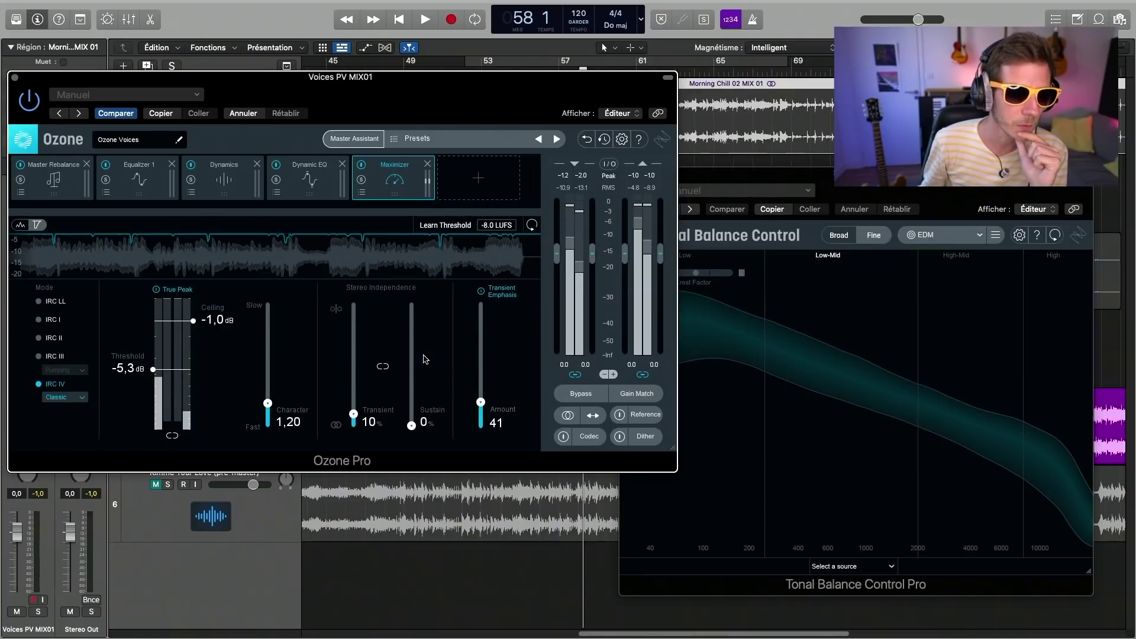
# Step: Browse the Maximizer presets, try Modern Stereo, and load Classic Punch instead
pyautogui.click(363, 193)
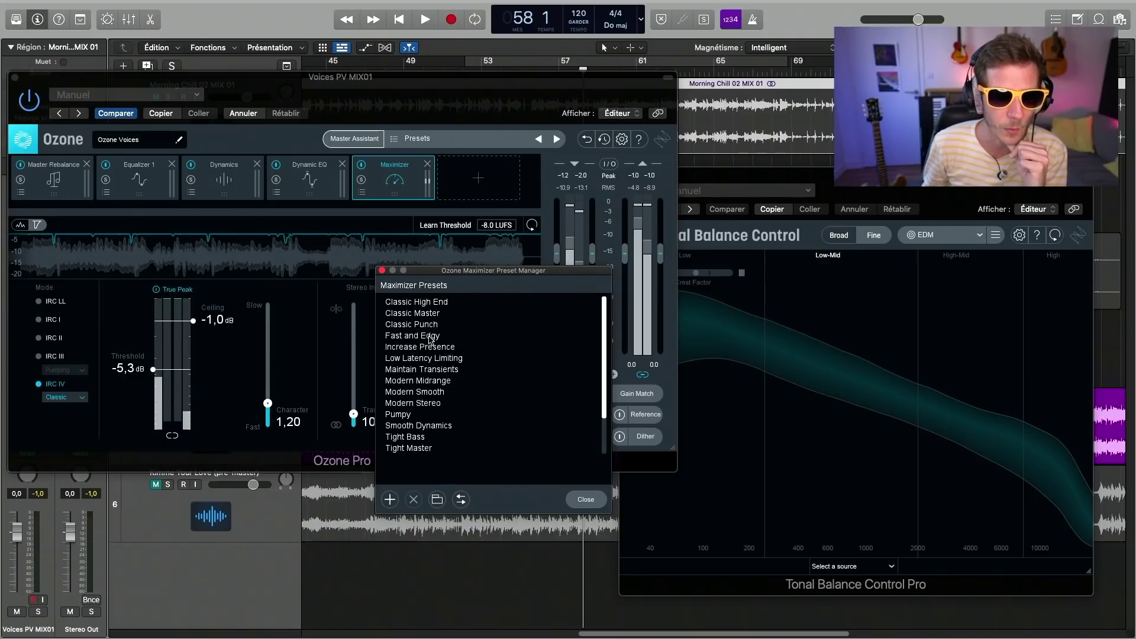
pyautogui.scroll(-2, 430, 339)
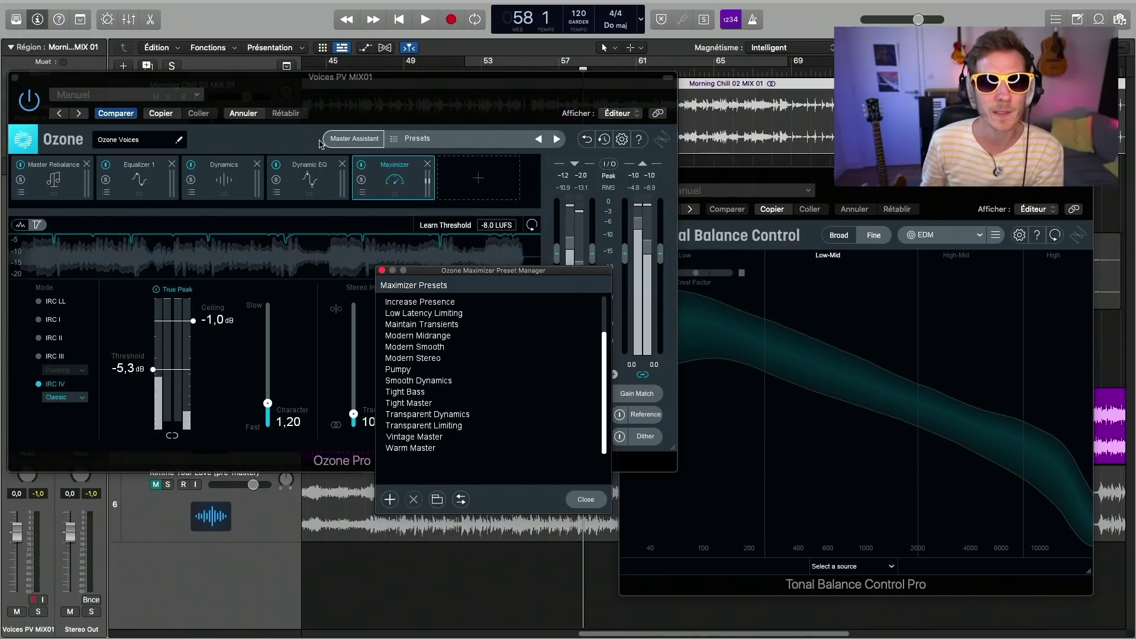
pyautogui.click(428, 358)
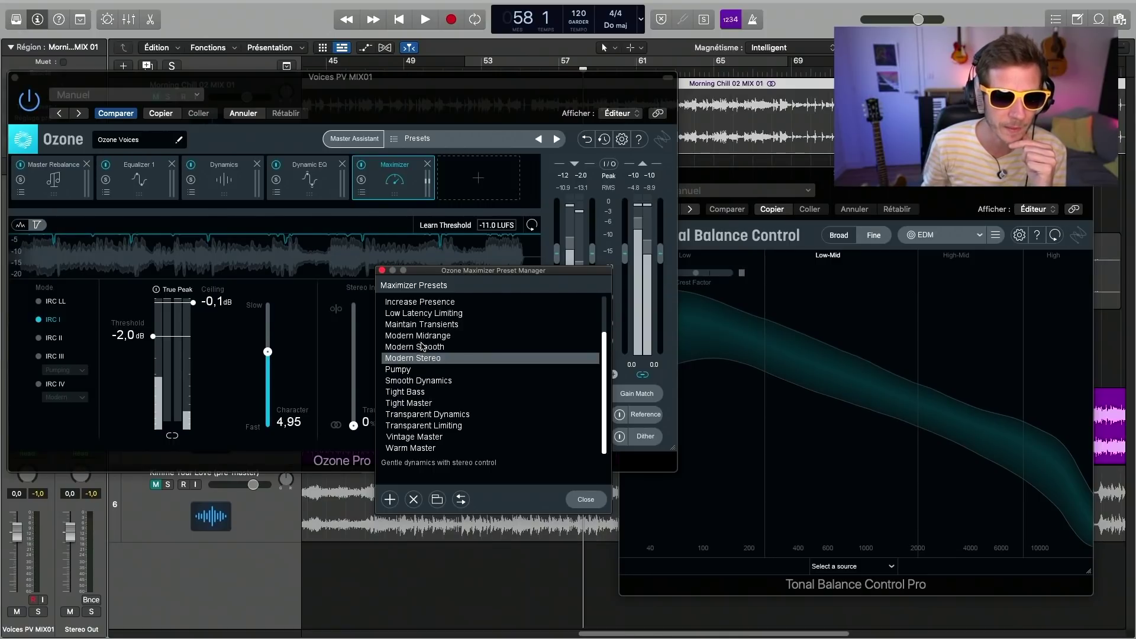
pyautogui.scroll(2, 485, 406)
pyautogui.click(427, 325)
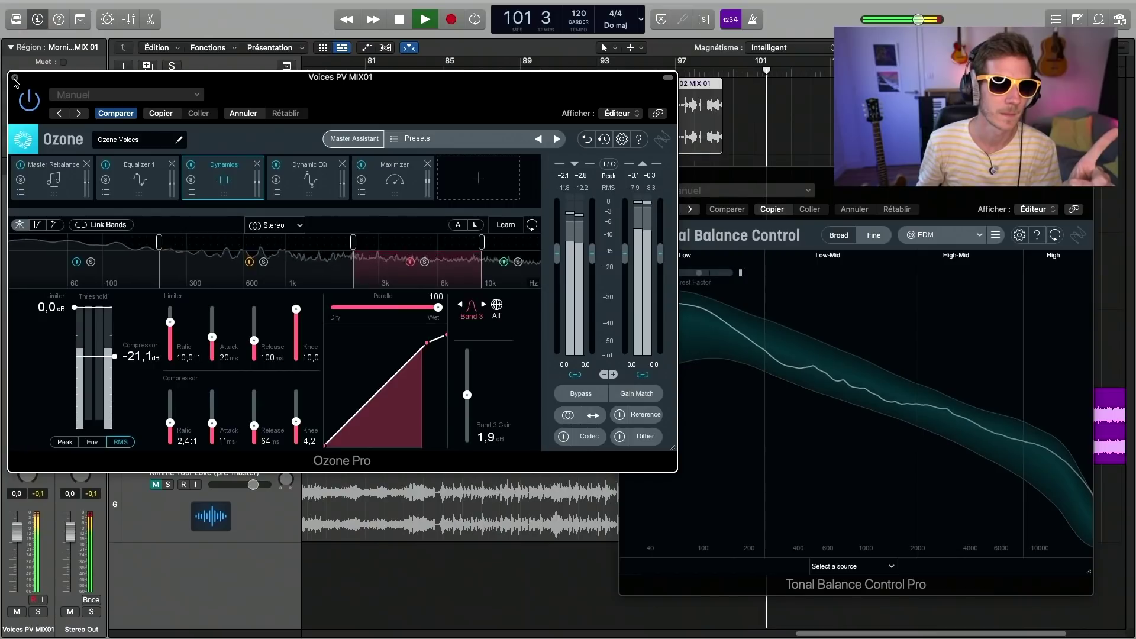
# Step: Close the Voices PV MIX01 Ozone window and the Tonal Balance Control window
pyautogui.click(15, 77)
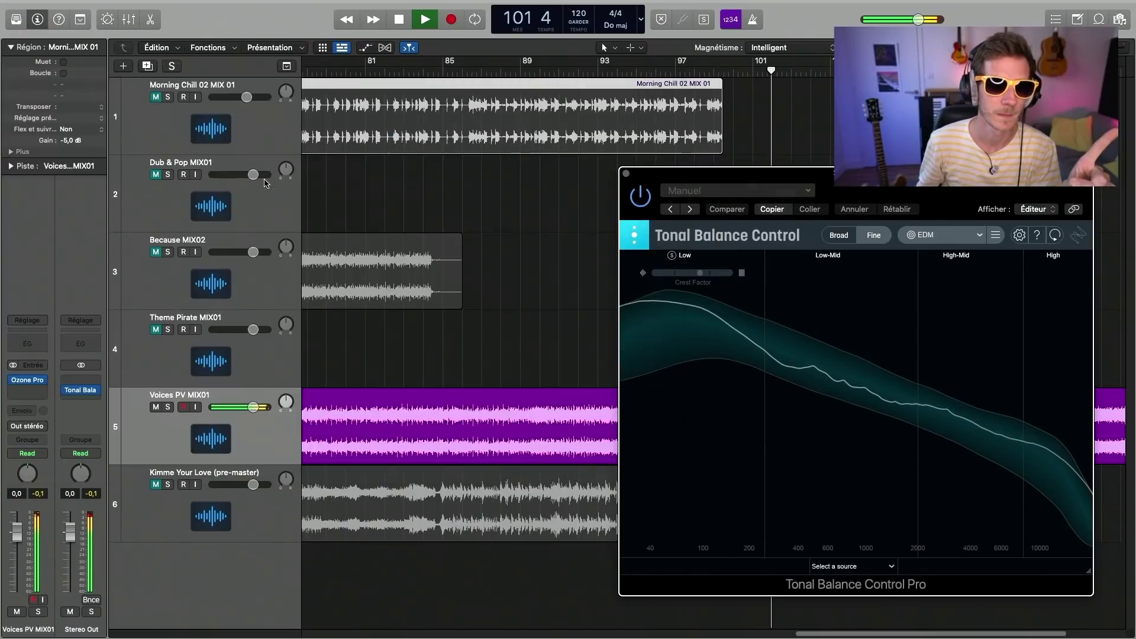
pyautogui.click(627, 174)
# Step: Hide Spotify, switch from Discord back to Logic Pro, and return the playhead to the project start
pyautogui.moveTo(12, 382)
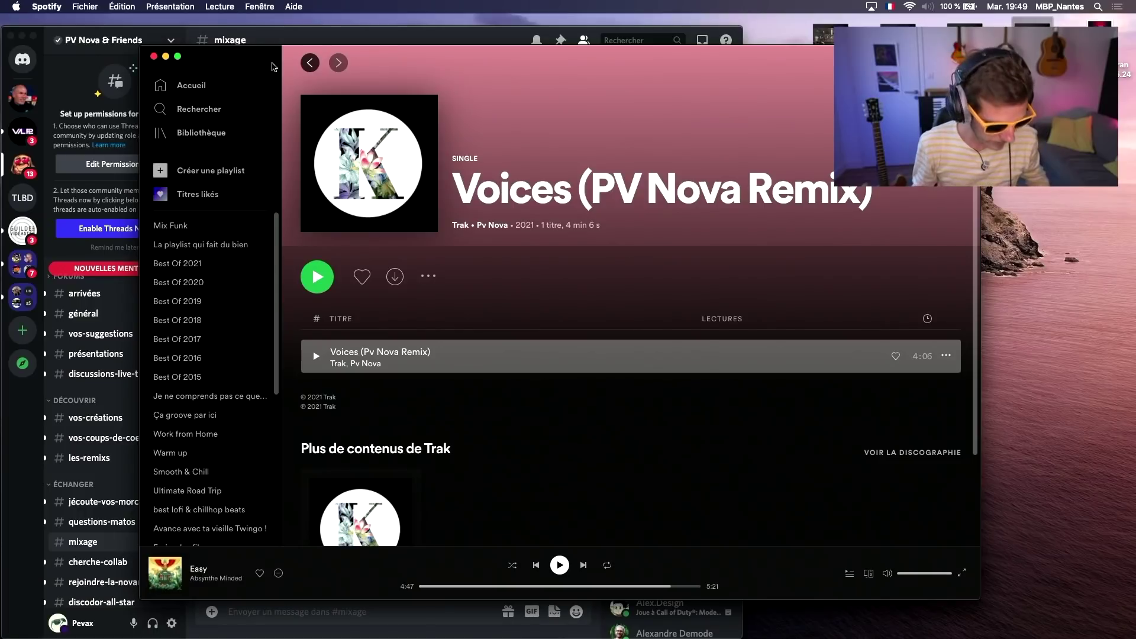
pyautogui.press('super+h')
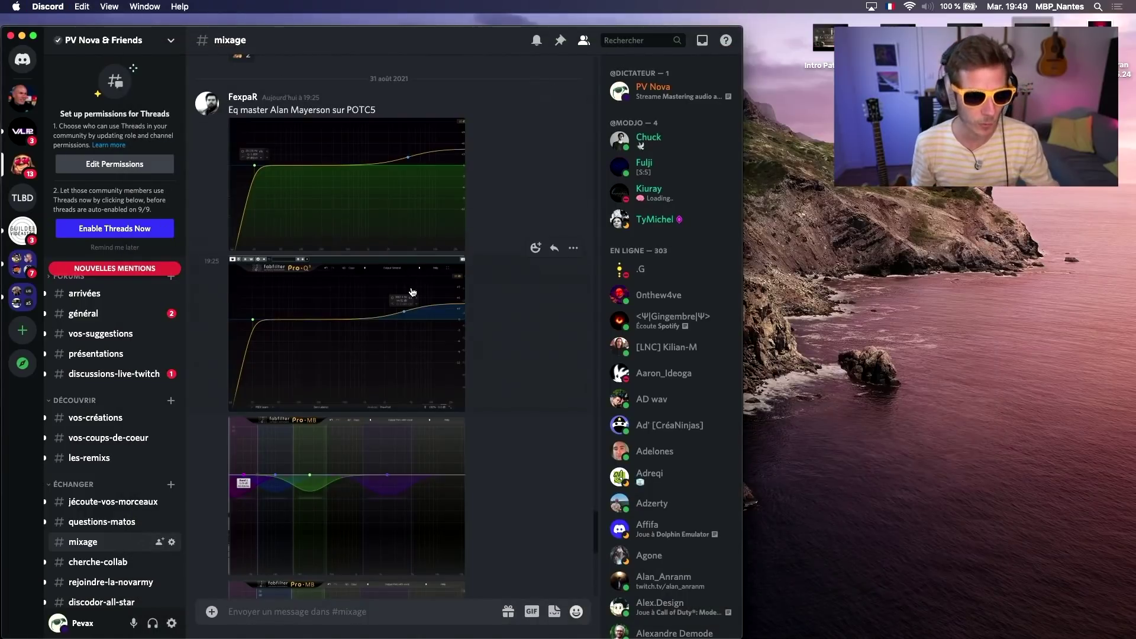
pyautogui.press('super+Tab')
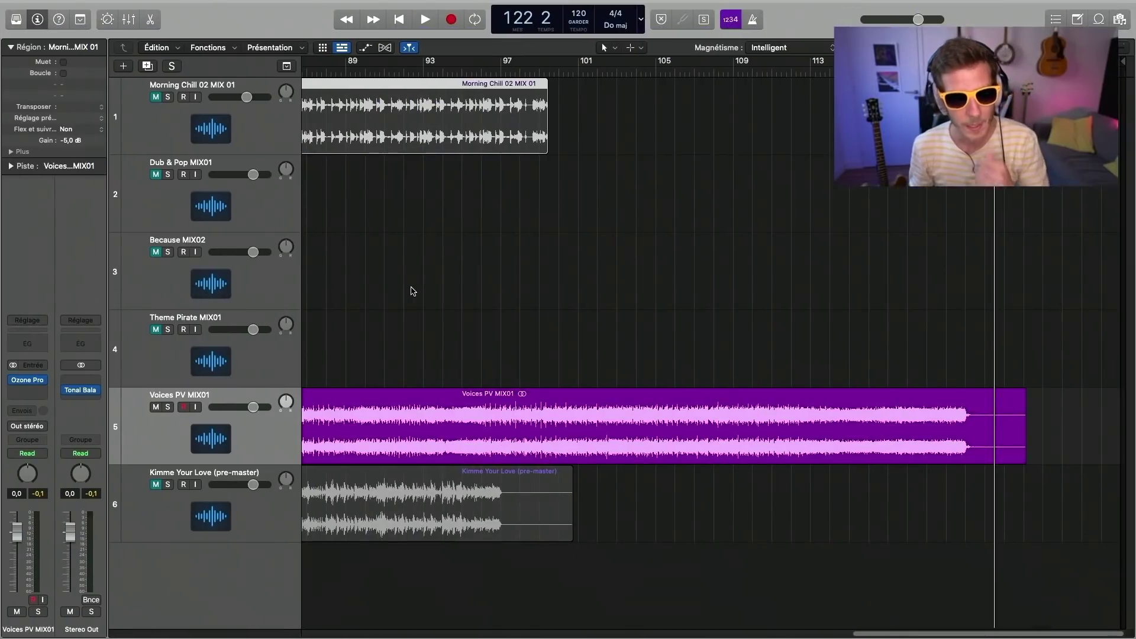
pyautogui.press('Return')
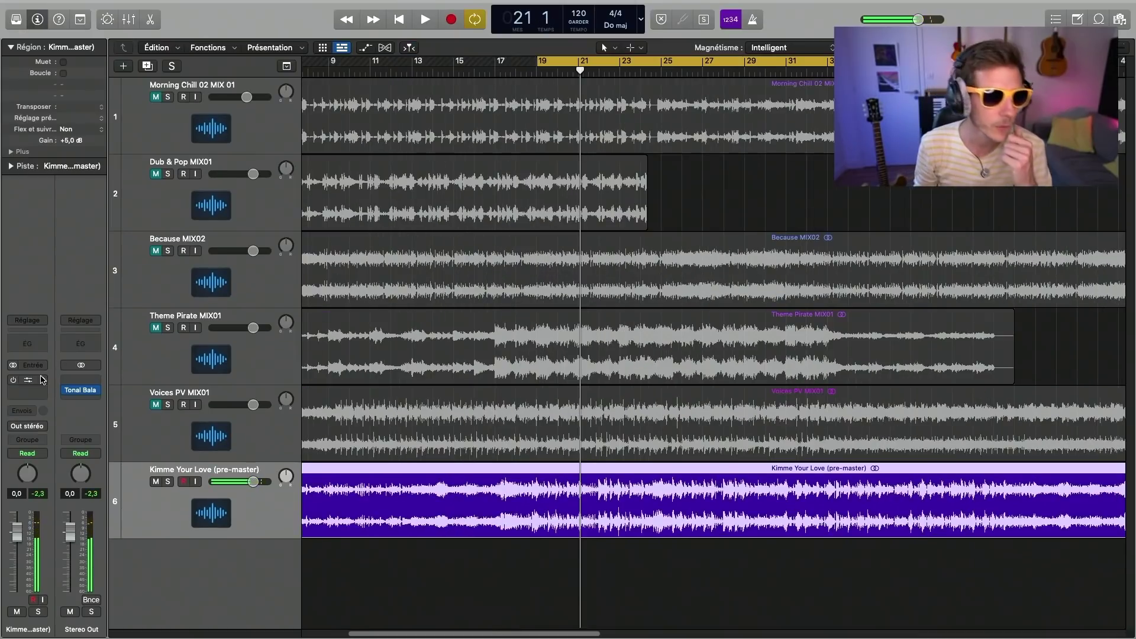
# Step: Move the Ozone Pro insert on Kimme Your Love (pre-master) down one slot and add another Ozone Pro above it
pyautogui.moveTo(28, 385); pyautogui.dragTo(30, 392)
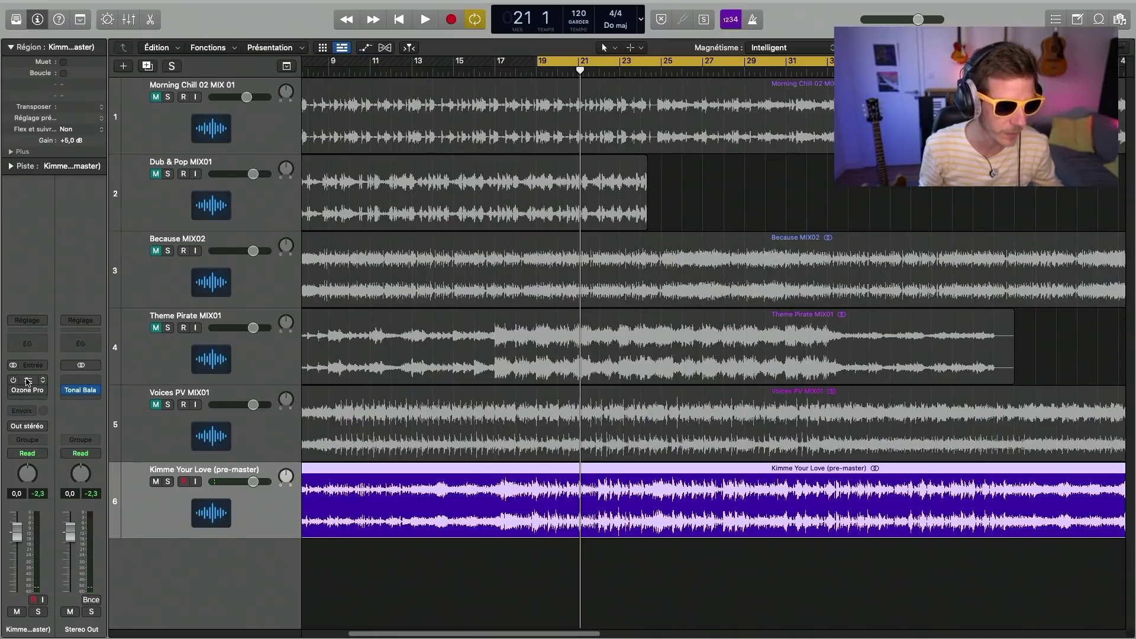
pyautogui.click(29, 383)
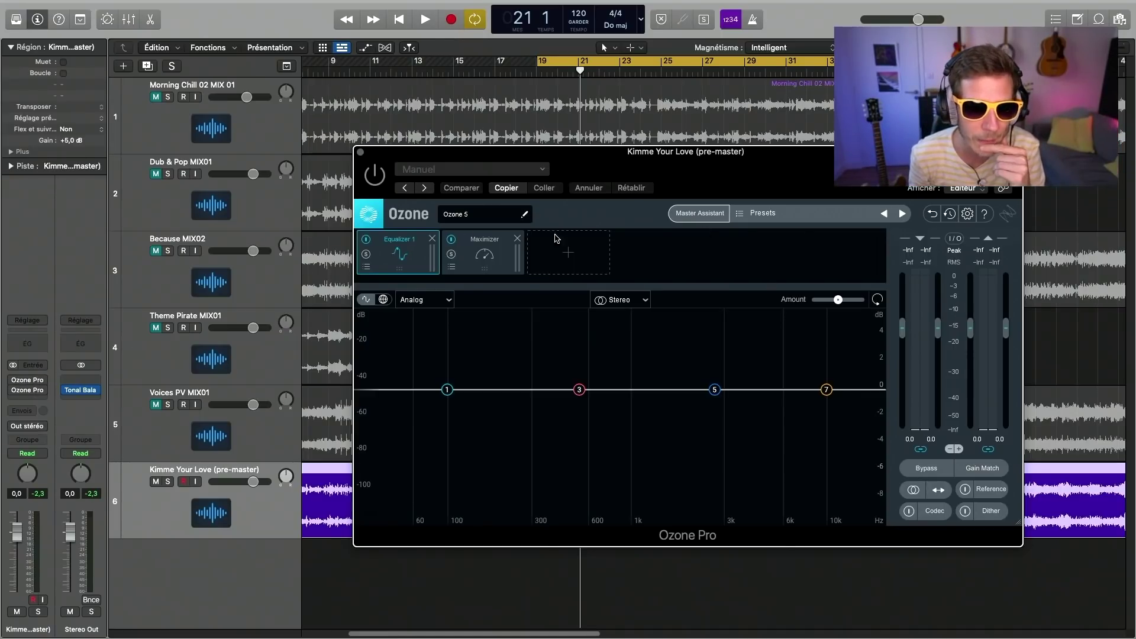
# Step: Load the Modern Pop preset from Ozone's Genre-Specific Mastering category and browse the remaining genre presets
pyautogui.click(846, 220)
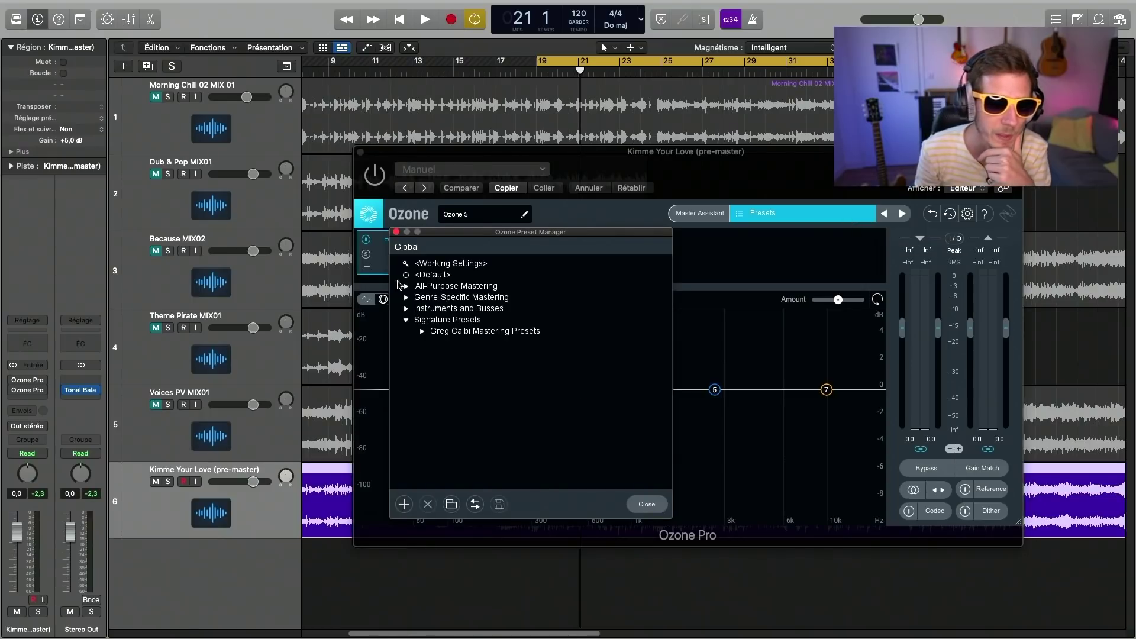
pyautogui.click(407, 298)
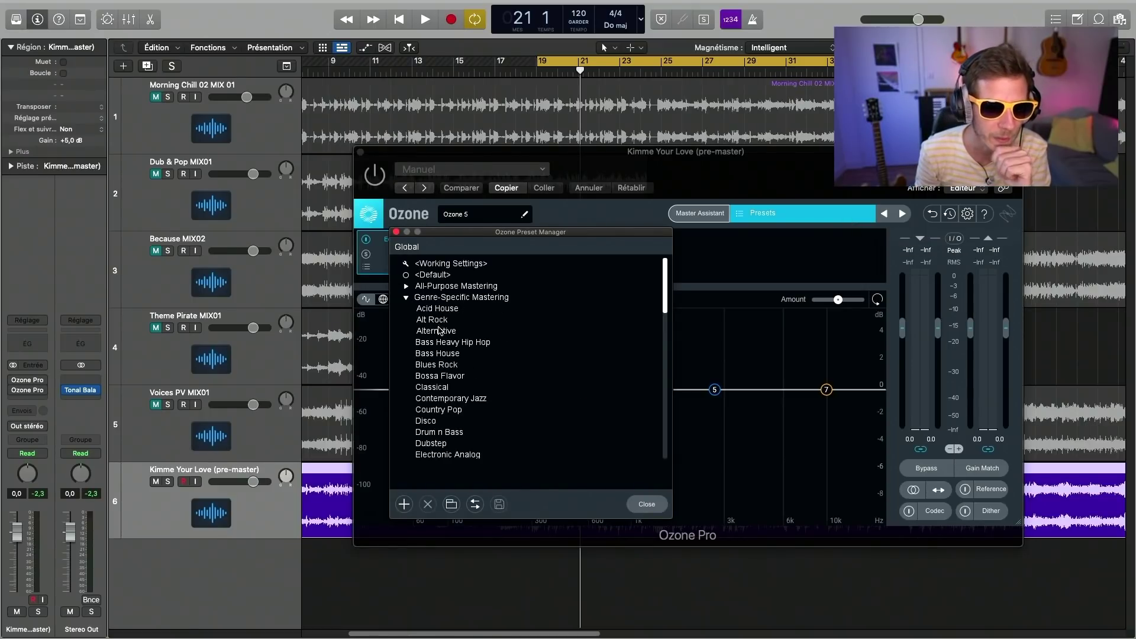
pyautogui.scroll(-3, 473, 370)
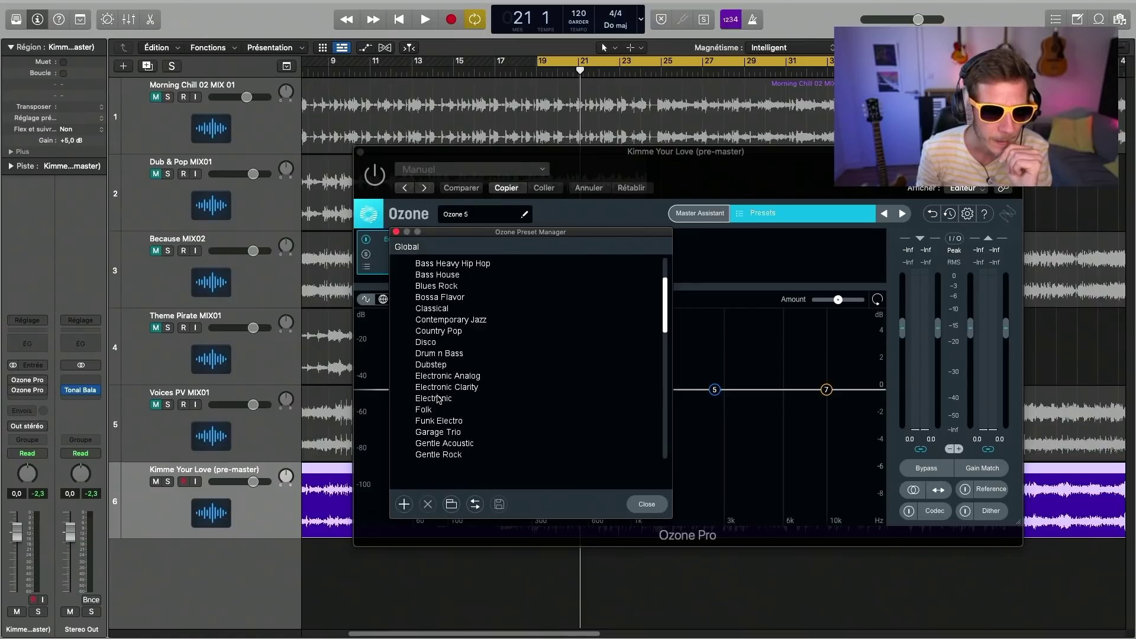
pyautogui.scroll(-1, 472, 371)
pyautogui.scroll(-7, 472, 363)
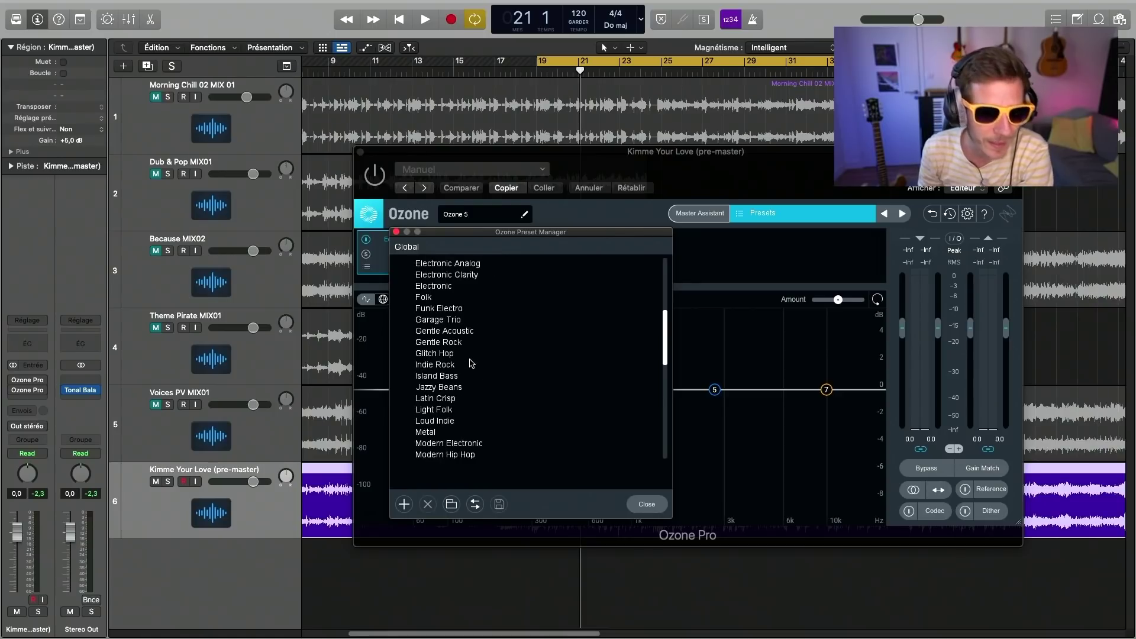
pyautogui.click(450, 388)
pyautogui.scroll(-2, 480, 388)
pyautogui.scroll(-10, 480, 392)
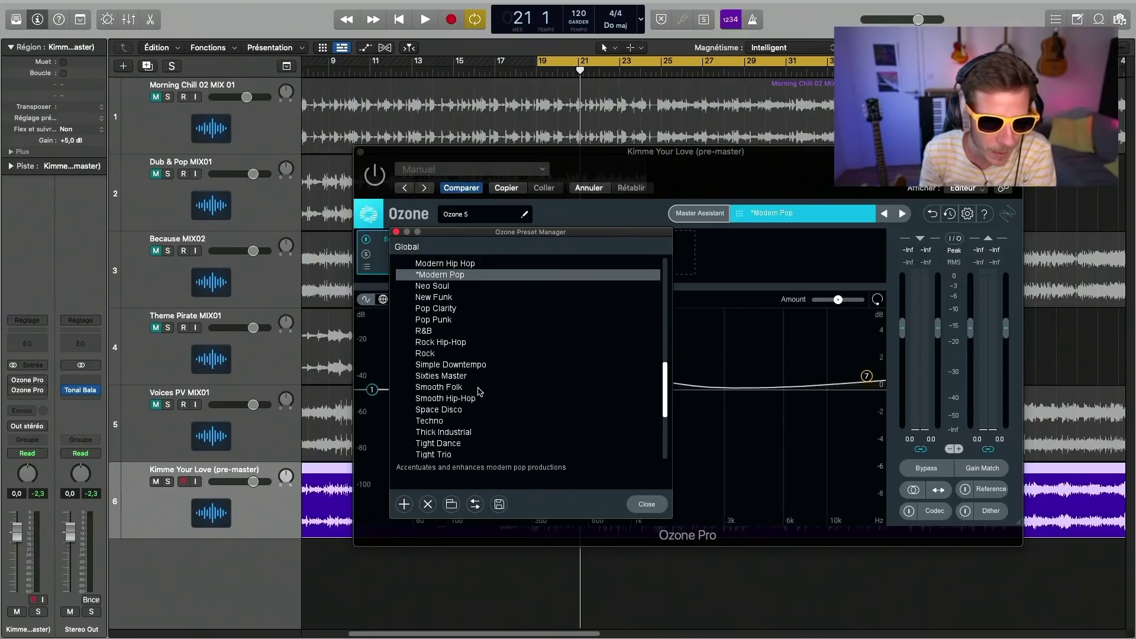
pyautogui.scroll(1, 480, 392)
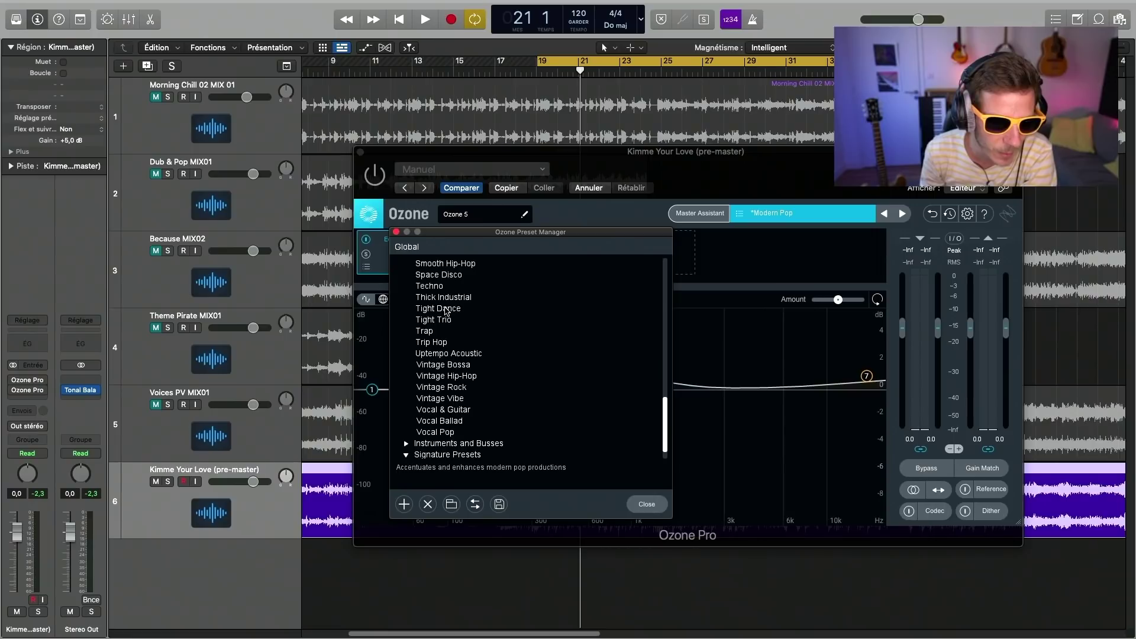
pyautogui.scroll(8, 445, 312)
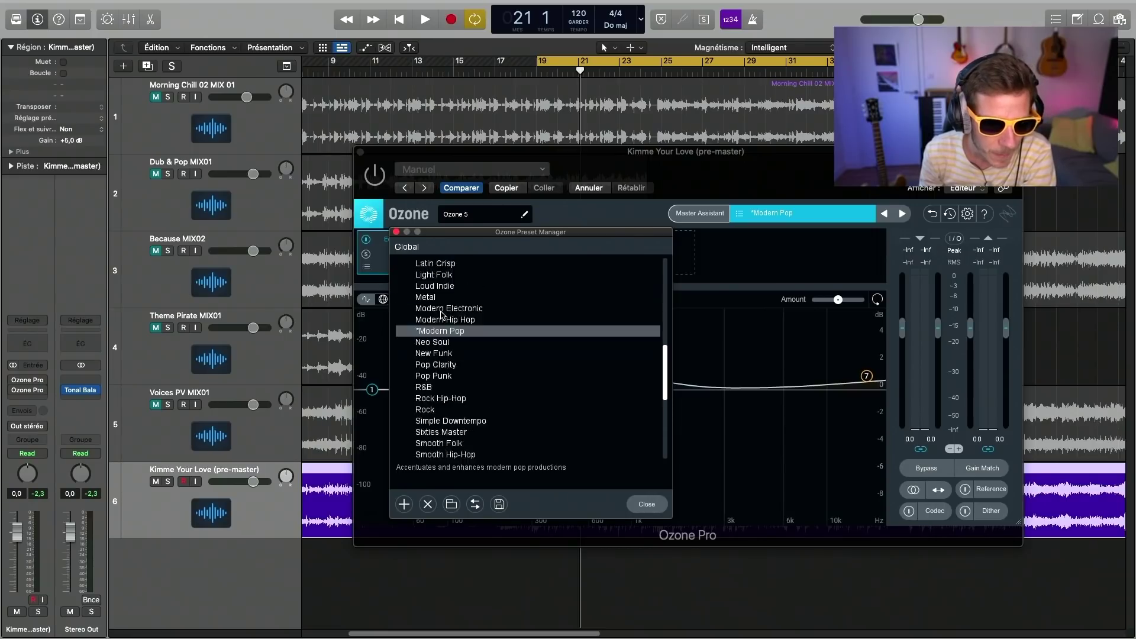
pyautogui.scroll(2, 442, 313)
# Step: Open Tonal Balance Control on Stereo Out, move its window beside the Ozone meters, and set the target curve to Pop
pyautogui.click(88, 392)
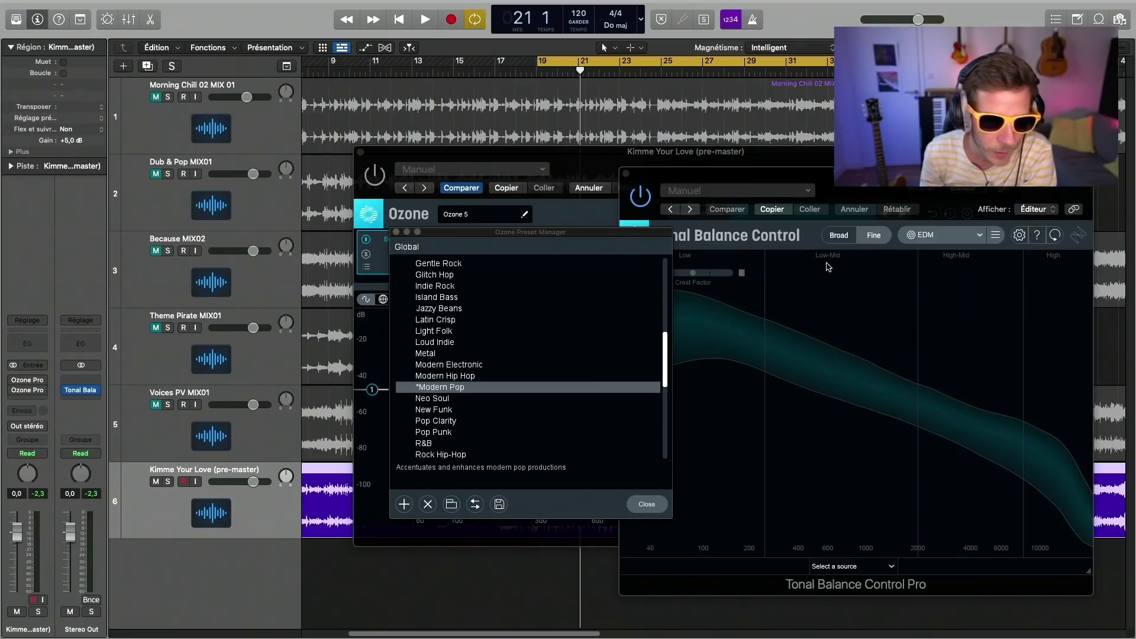
pyautogui.moveTo(904, 189); pyautogui.dragTo(616, 110)
pyautogui.click(671, 163)
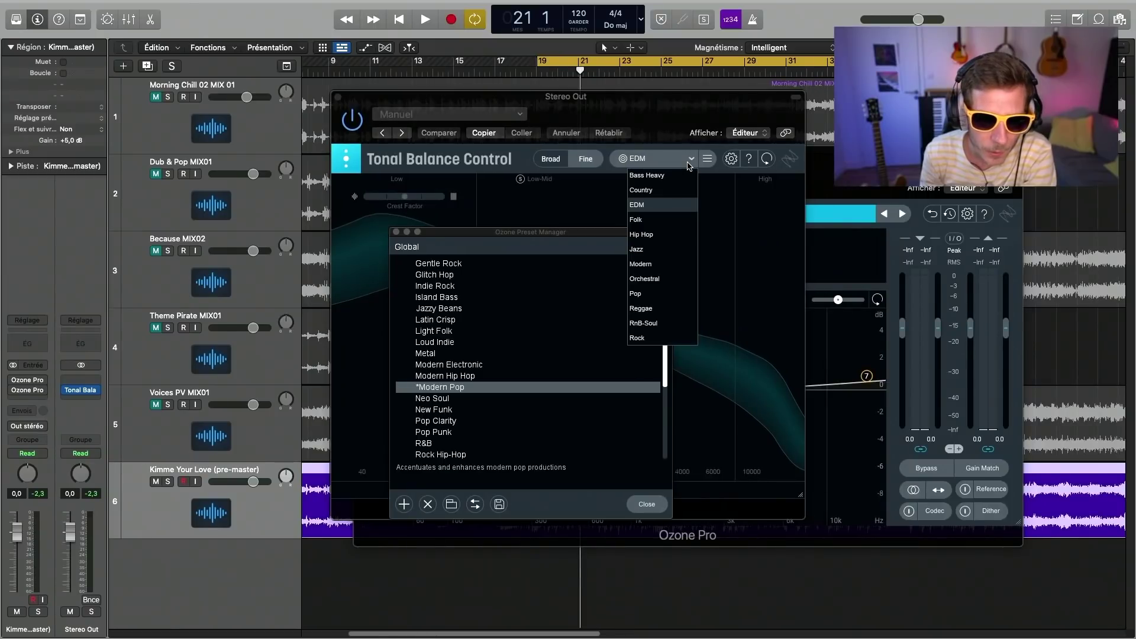
pyautogui.click(660, 293)
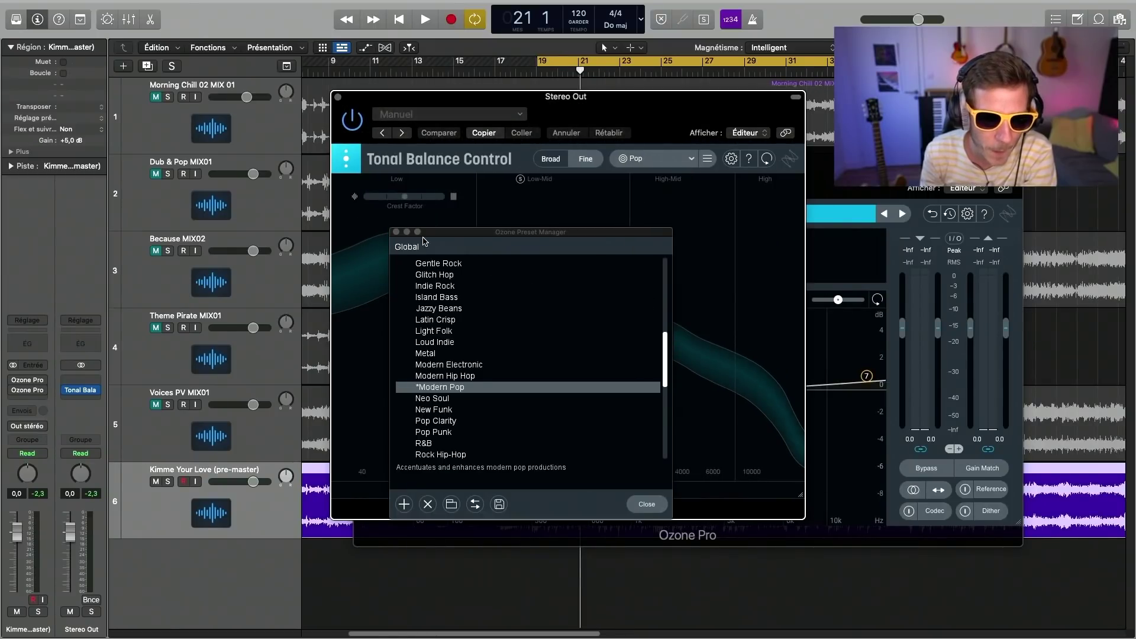
# Step: Close Ozone's preset manager and spread the Tonal Balance Control and Ozone windows apart so both graph areas are easier to reach
pyautogui.click(401, 237)
pyautogui.click(396, 232)
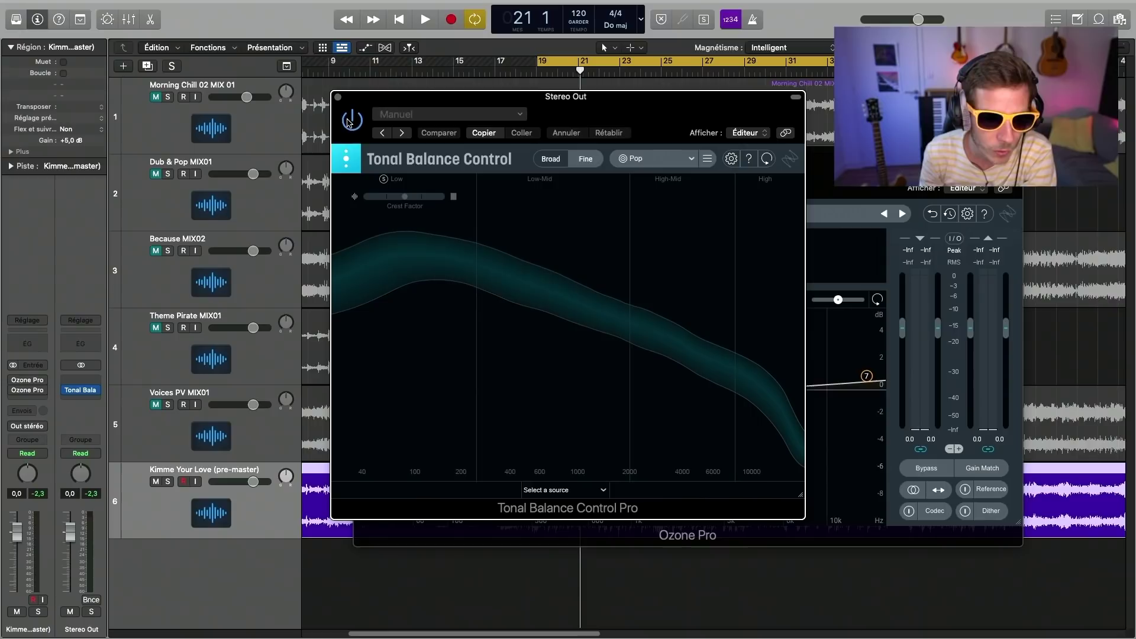
pyautogui.moveTo(365, 100); pyautogui.dragTo(334, 187)
pyautogui.moveTo(620, 162); pyautogui.dragTo(335, 114)
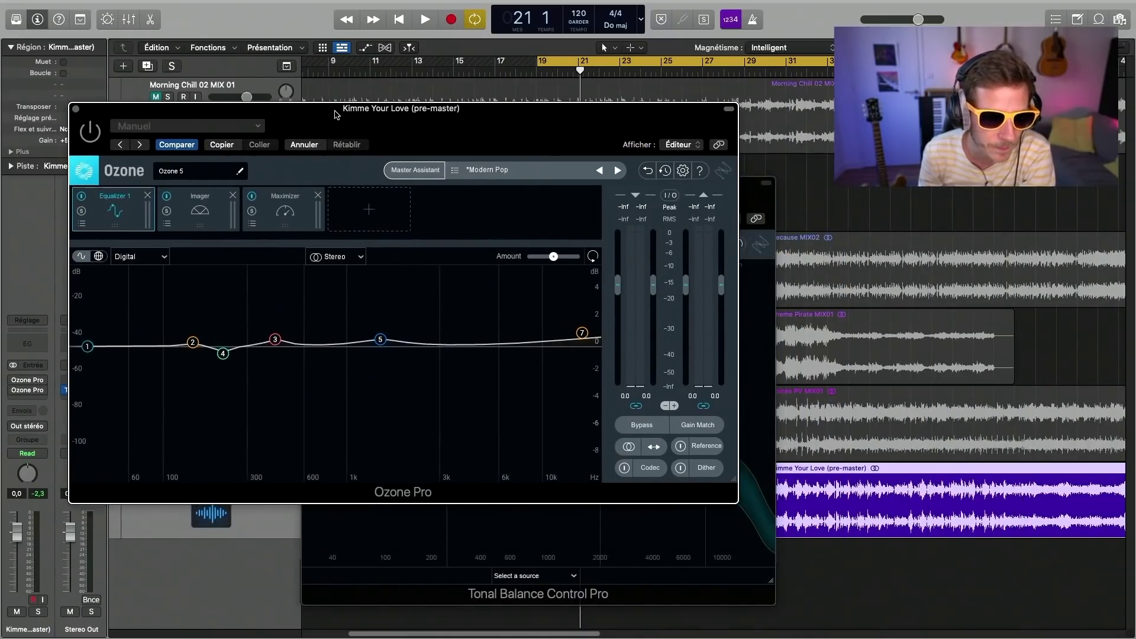
# Step: Examine the Modern Pop preset's Imager and Maximizer settings and audition the looped passage of Kimme Your Love (pre-master)
pyautogui.click(203, 217)
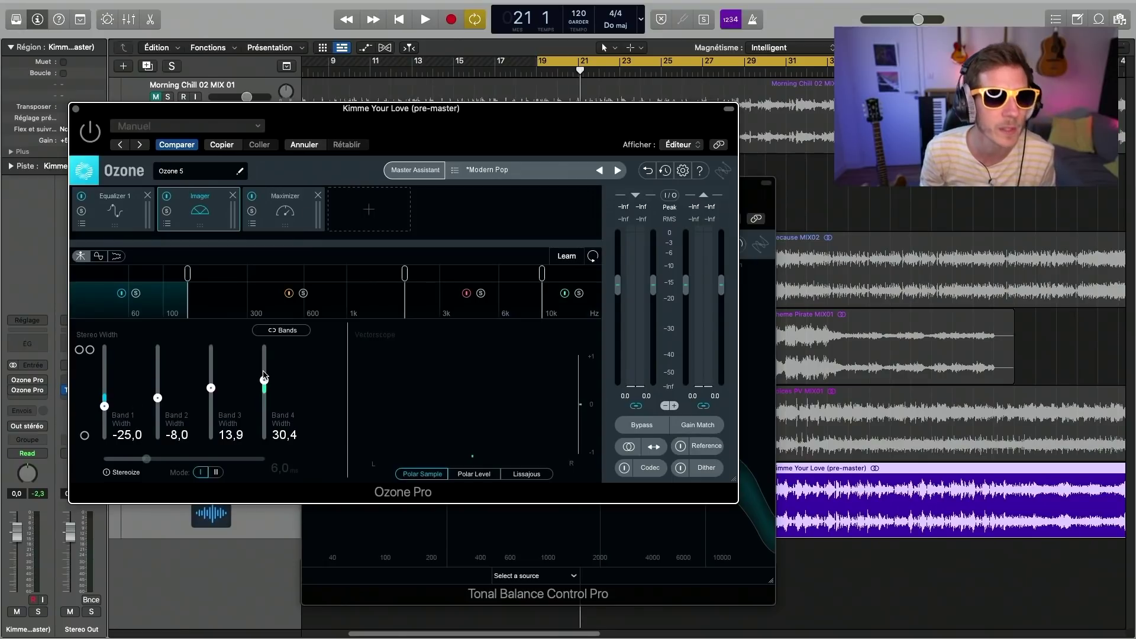
pyautogui.click(285, 211)
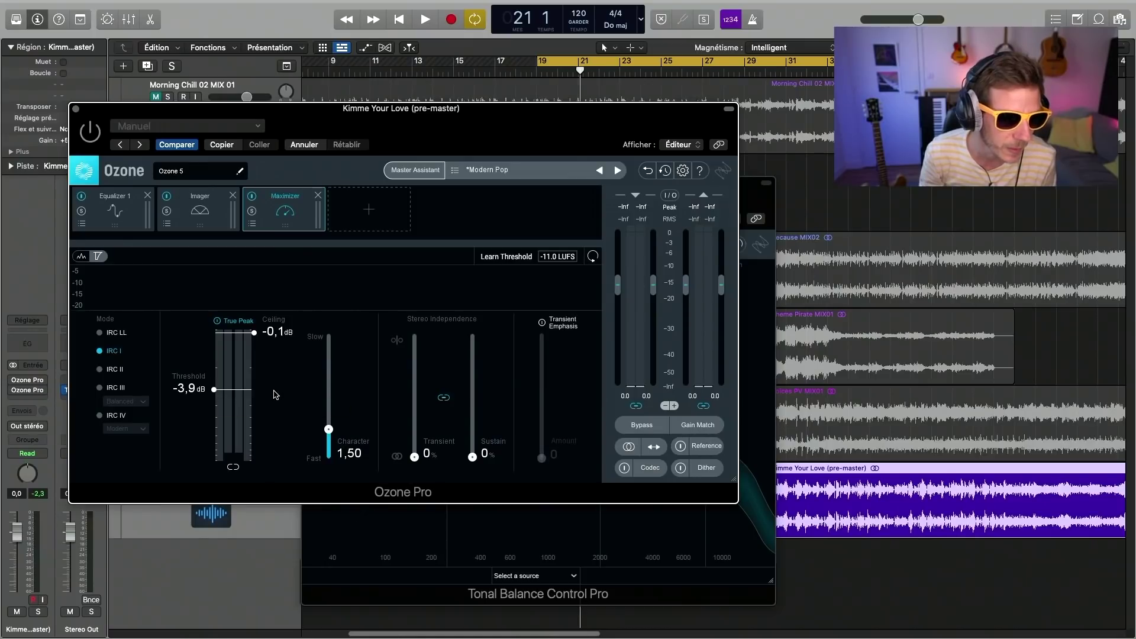
pyautogui.press('space')
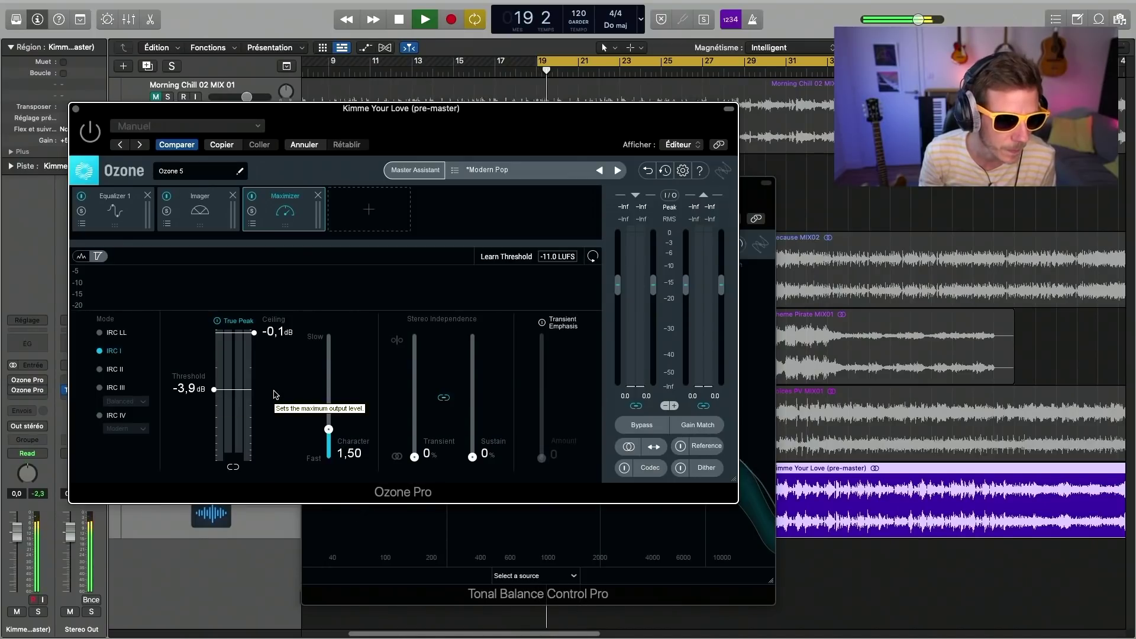
pyautogui.moveTo(211, 108); pyautogui.dragTo(292, 135)
pyautogui.press('space')
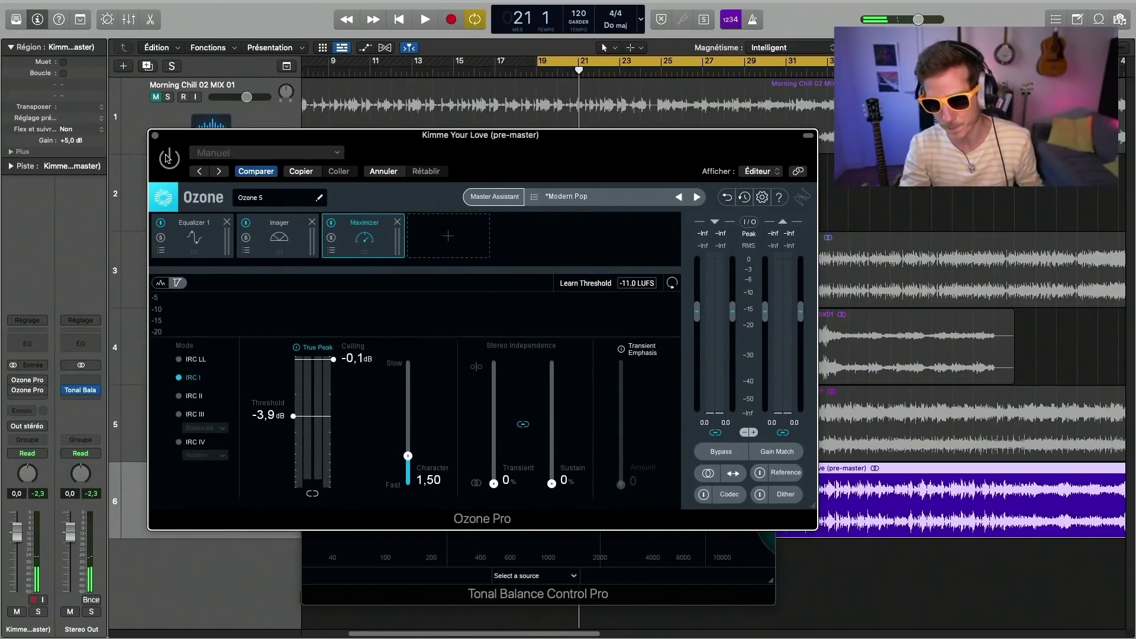
pyautogui.press('space')
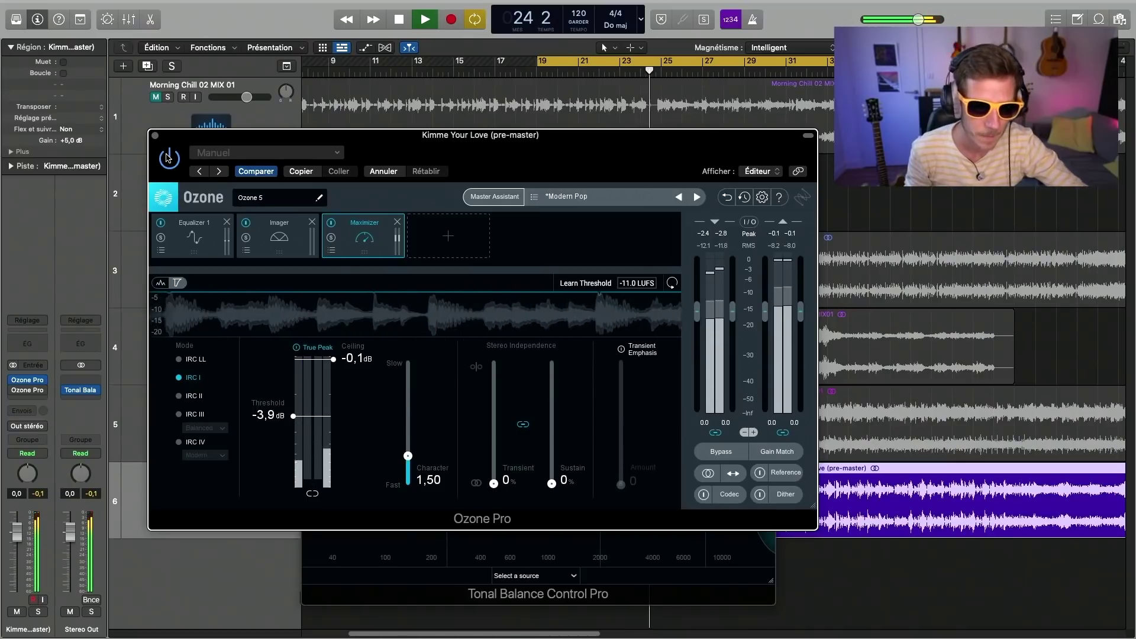
# Step: Load the Electronic Clarity preset in the upper Ozone Pro on Kimme Your Love (pre-master) and close the preset manager
pyautogui.click(567, 197)
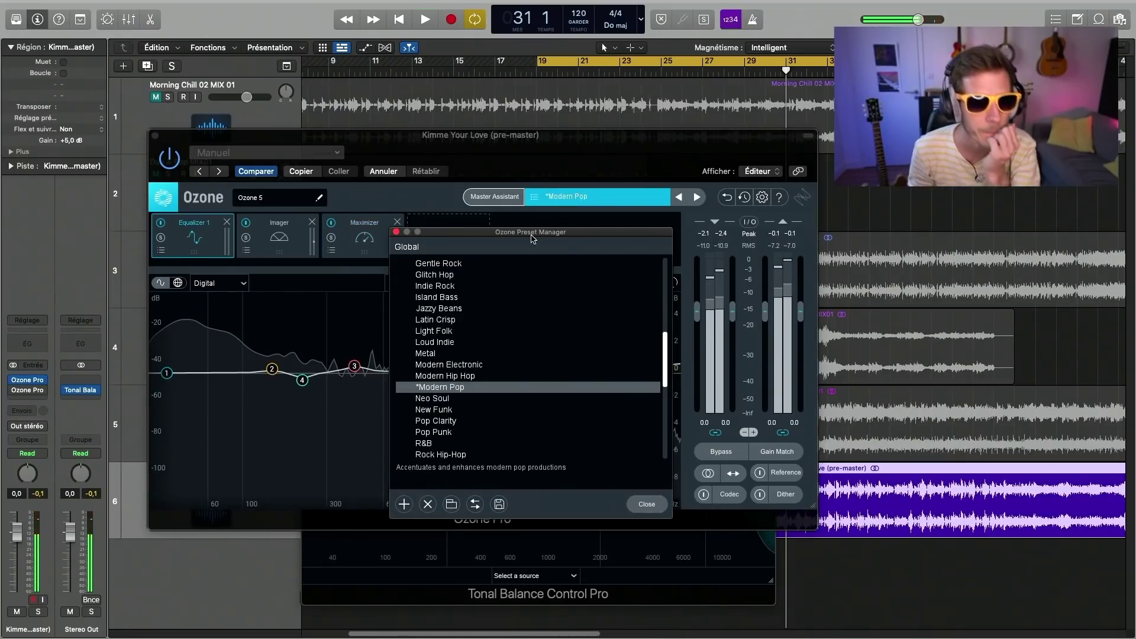
pyautogui.scroll(5, 422, 363)
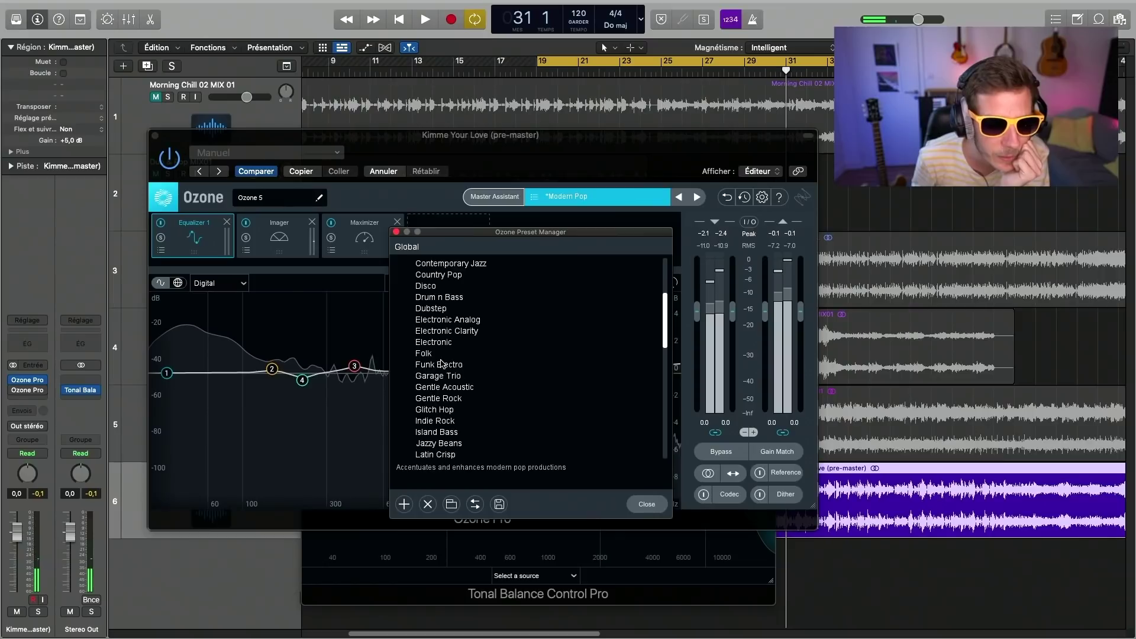
pyautogui.click(455, 334)
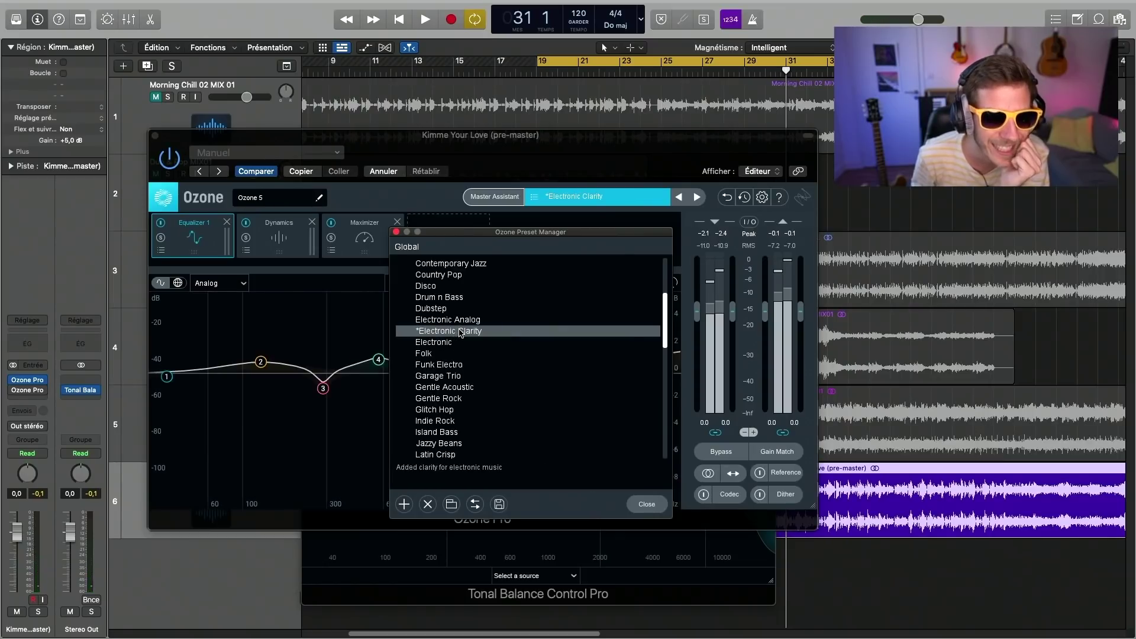
pyautogui.click(646, 504)
# Step: Audition the Electronic Clarity preset during playback and inspect Equalizer 1's bands 6 and 4
pyautogui.press('space')
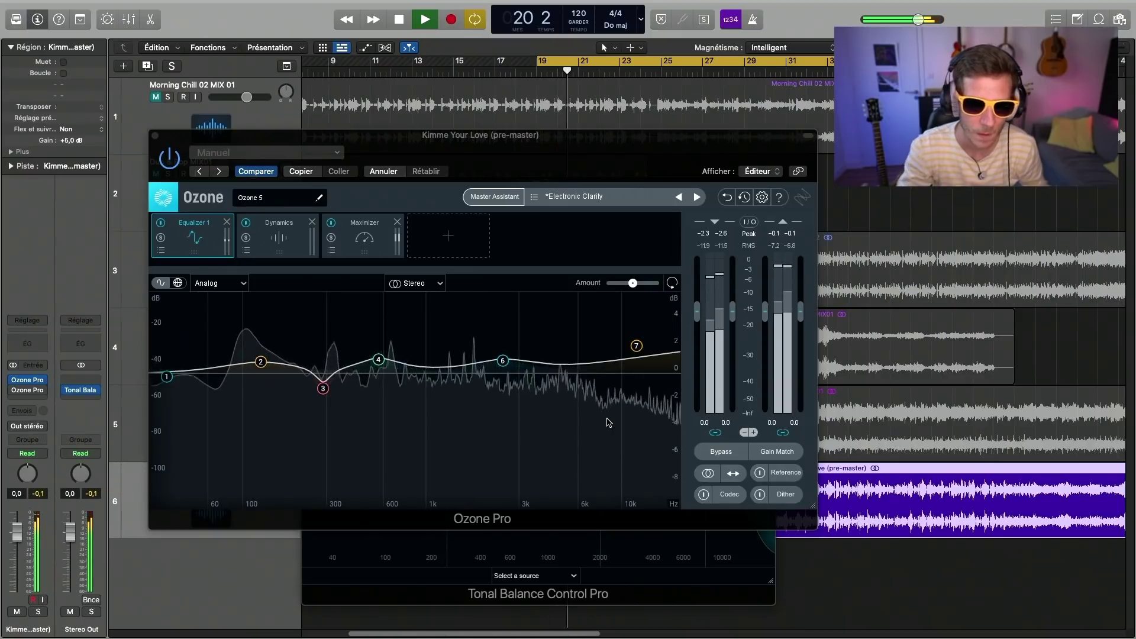
pyautogui.click(502, 361)
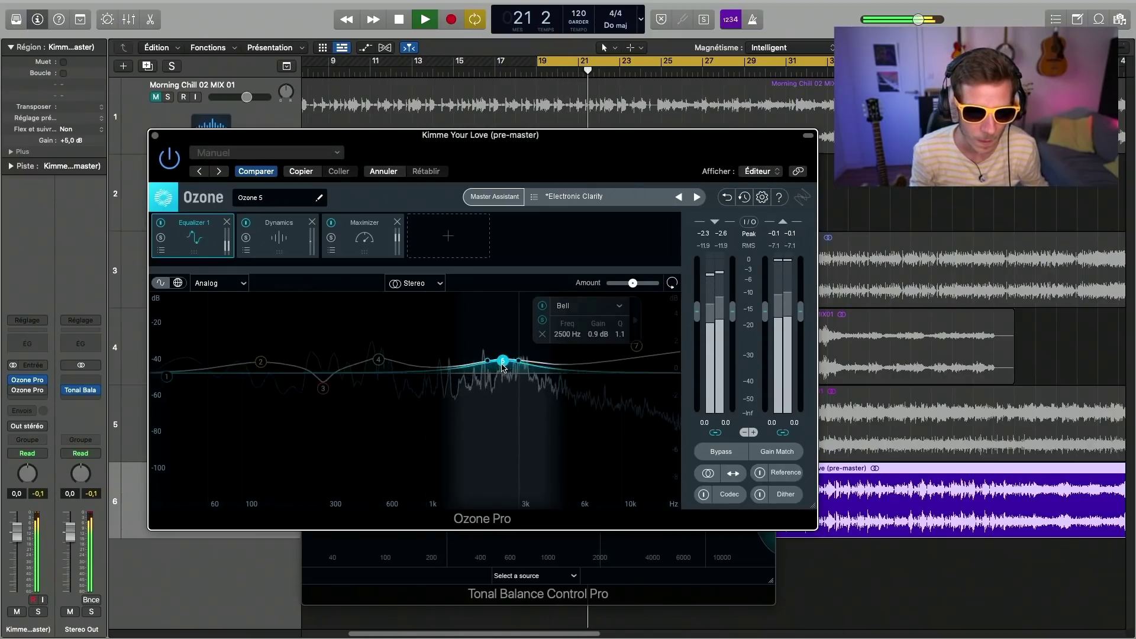
pyautogui.click(378, 360)
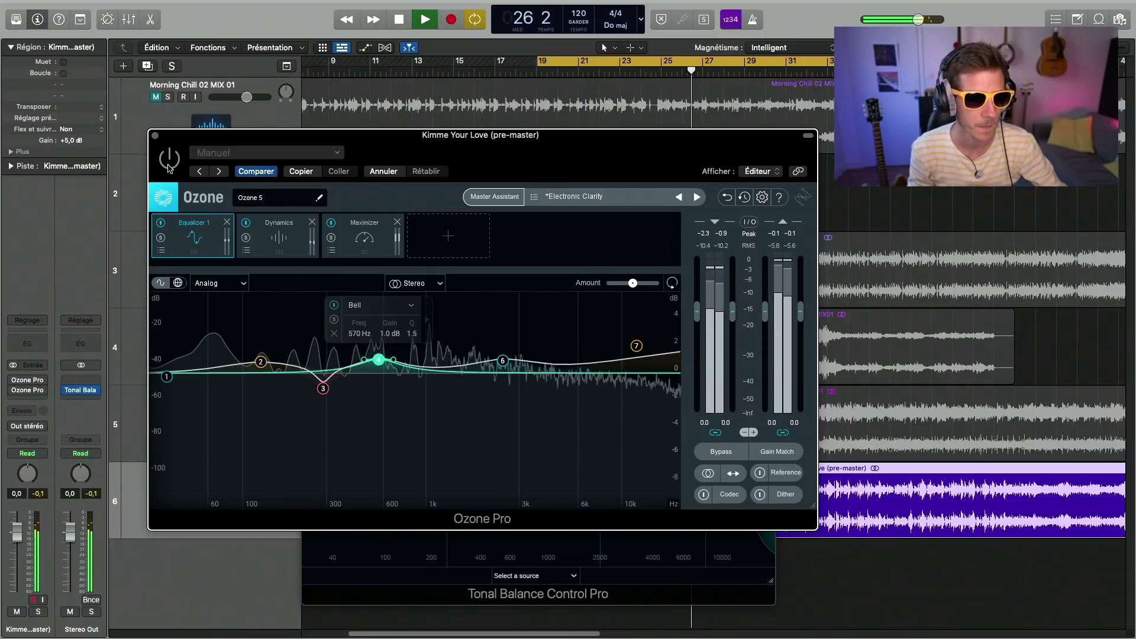
pyautogui.press('space')
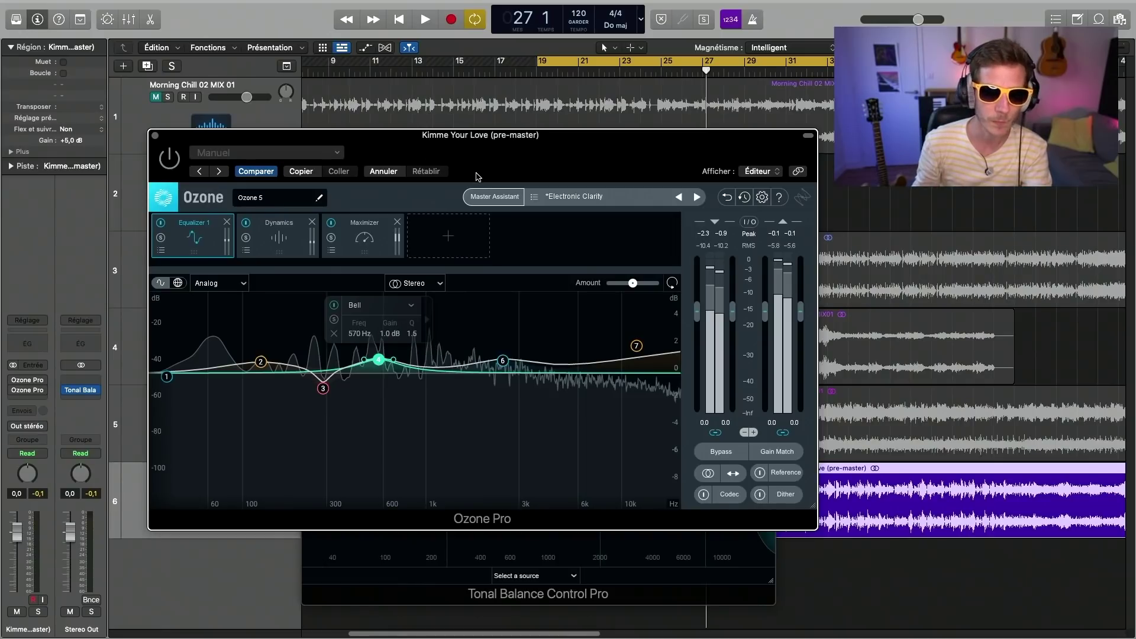
# Step: Add an Imager module to the Ozone chain and place it between Dynamics and Maximizer
pyautogui.click(449, 238)
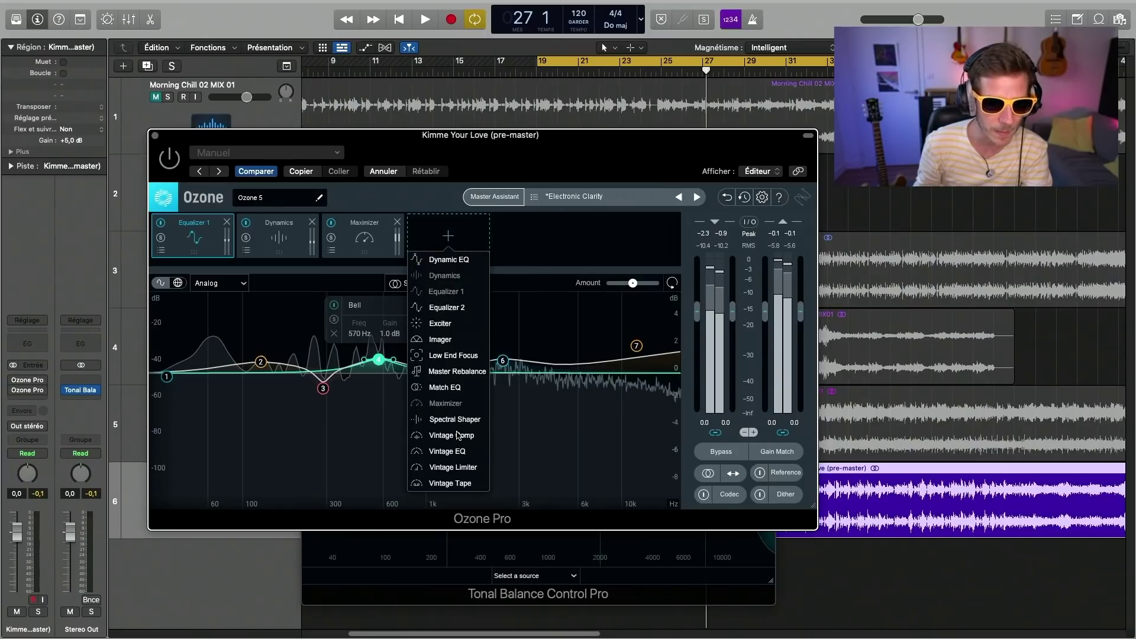
pyautogui.click(441, 339)
pyautogui.moveTo(450, 236); pyautogui.dragTo(367, 248)
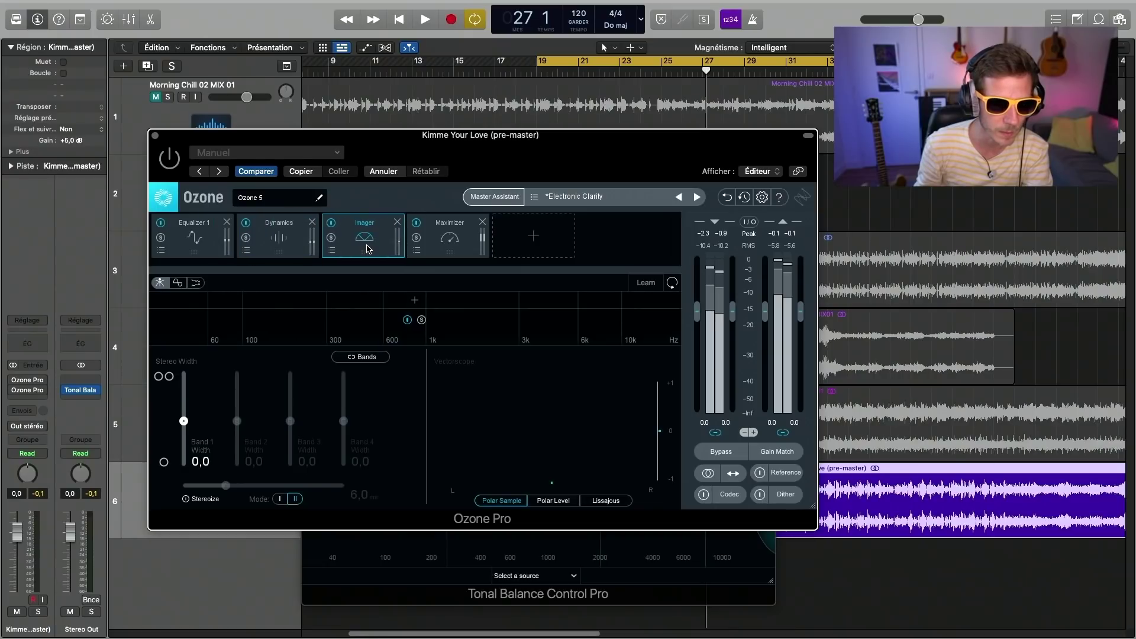
# Step: Load the Imager's Modern Width preset and set the stereo width to 20,3 for band 4 and 10,1 for band 3
pyautogui.click(332, 251)
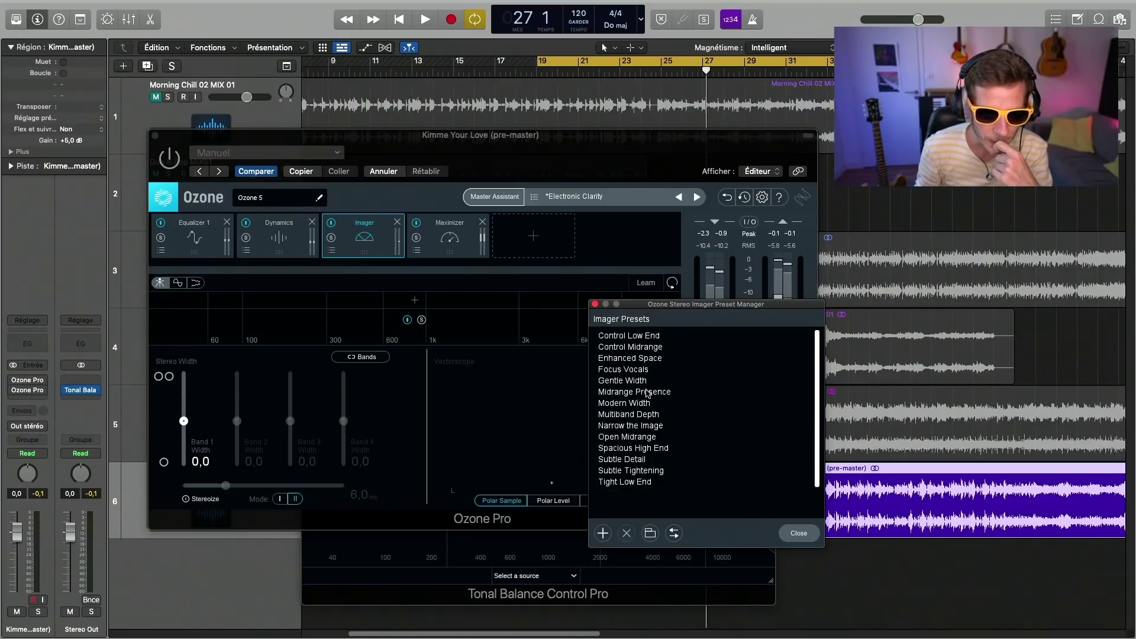
pyautogui.click(633, 405)
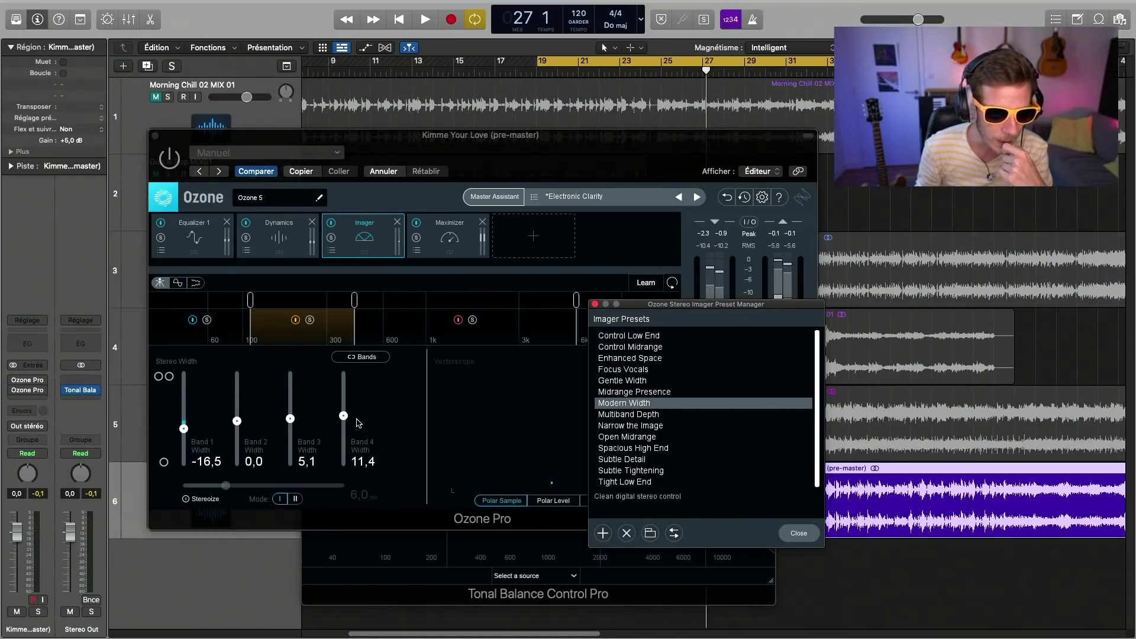
pyautogui.moveTo(345, 416); pyautogui.dragTo(348, 414)
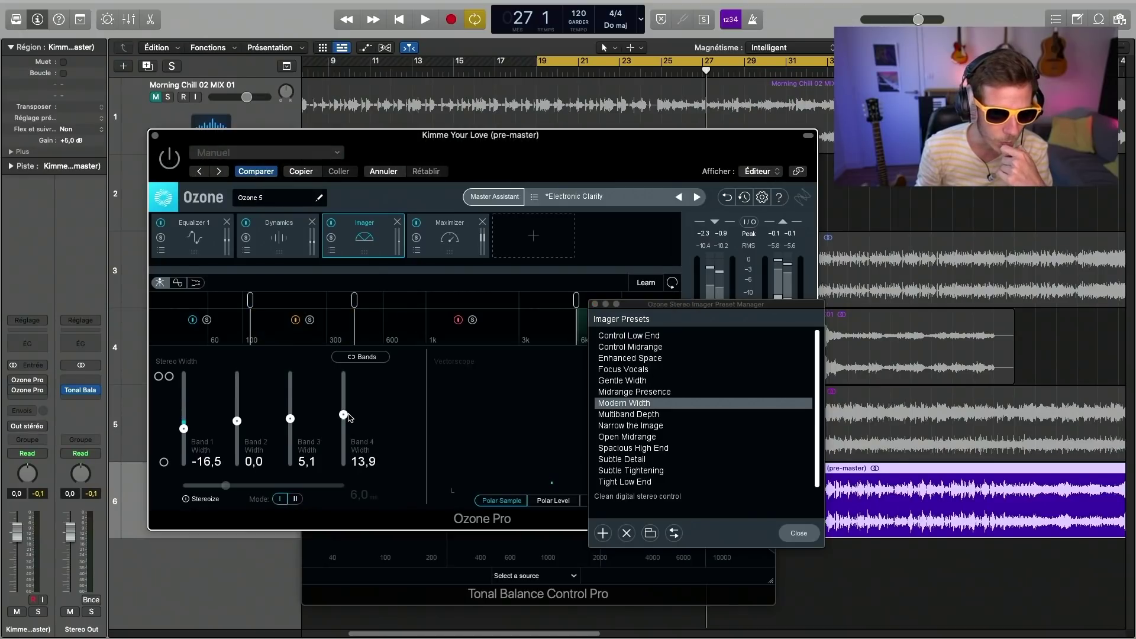
pyautogui.click(596, 305)
pyautogui.moveTo(290, 419); pyautogui.dragTo(291, 420)
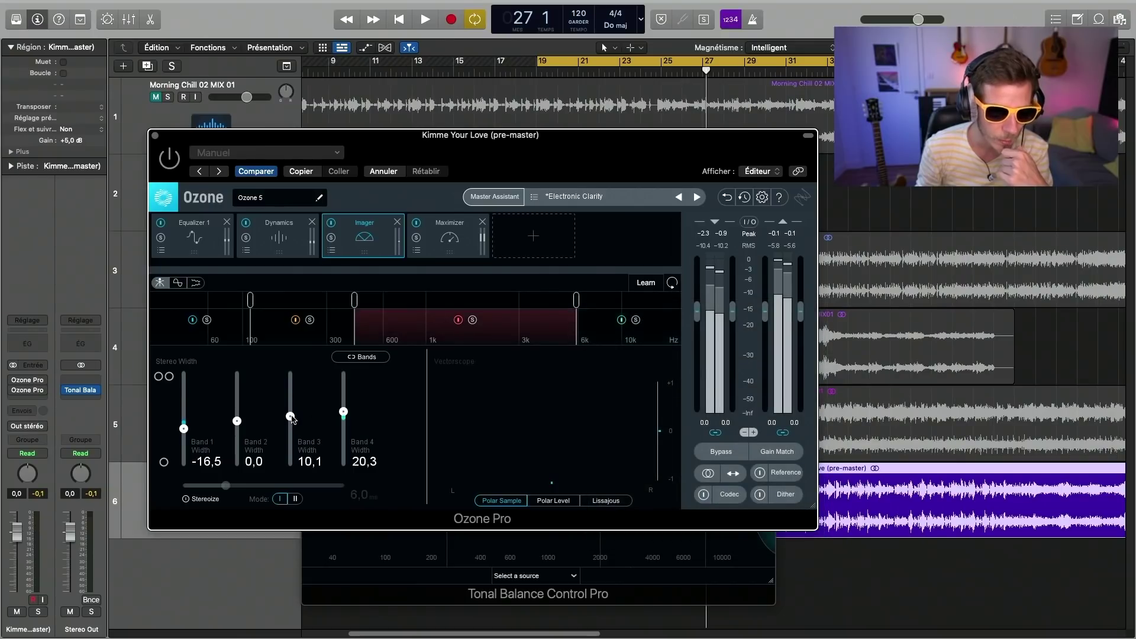
# Step: Compare the sound with the Imager off and on during playback, and close the Ozone window
pyautogui.press('space')
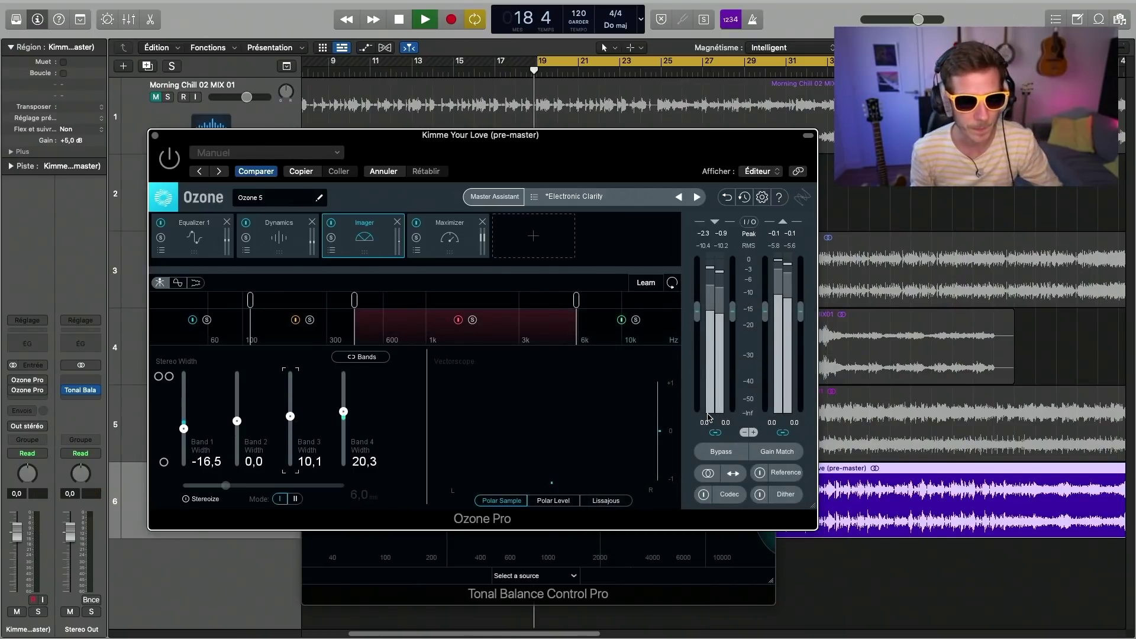
pyautogui.click(334, 225)
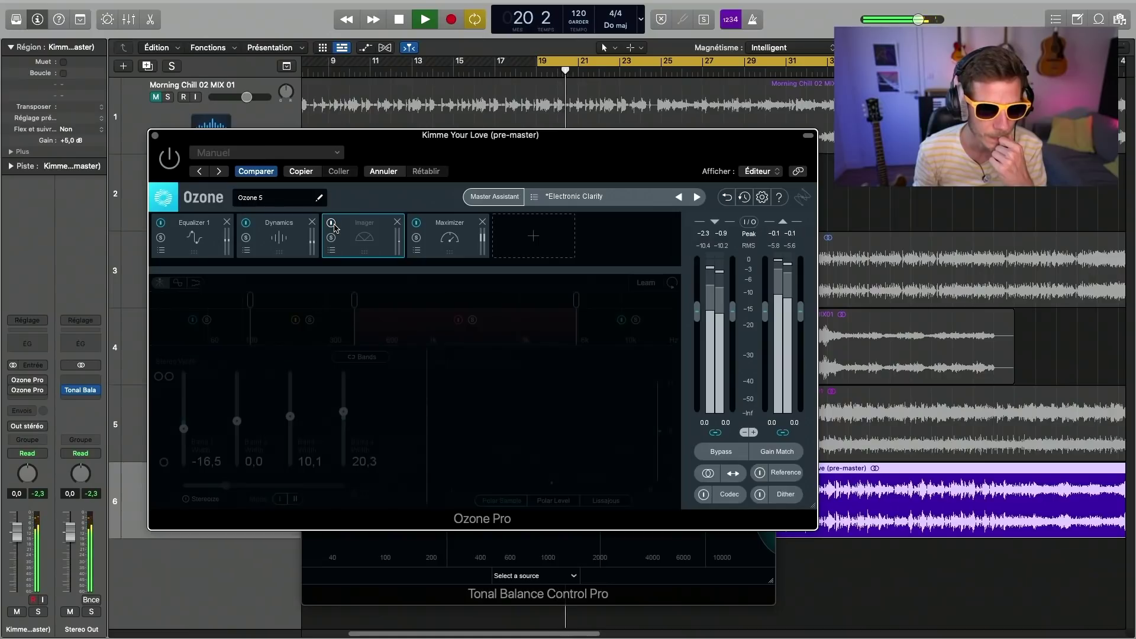
pyautogui.click(332, 224)
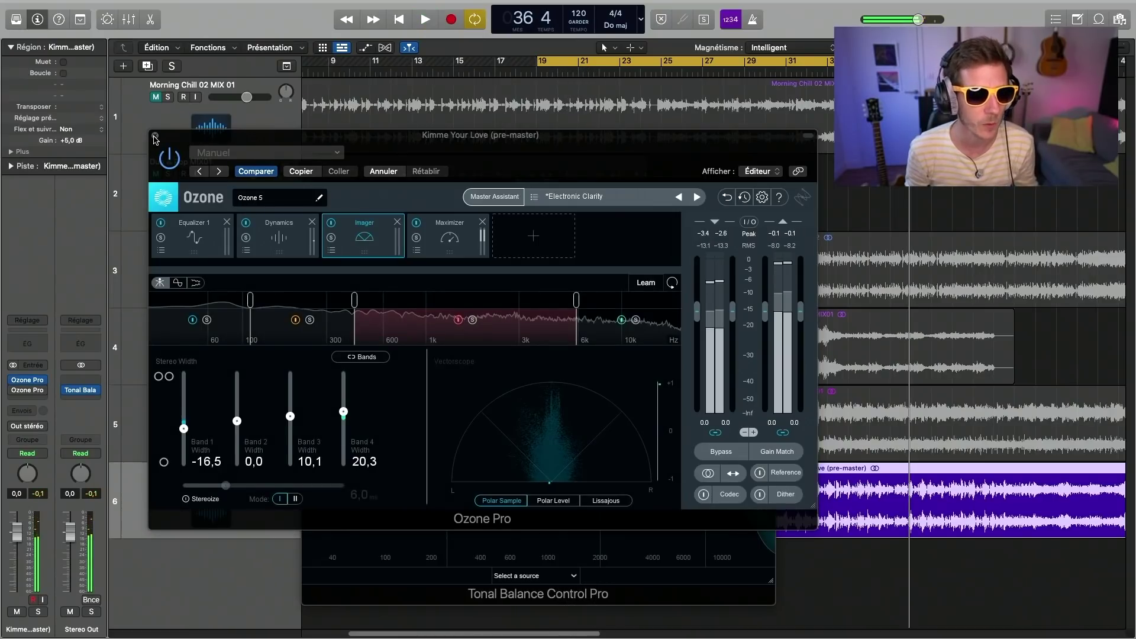
pyautogui.click(155, 137)
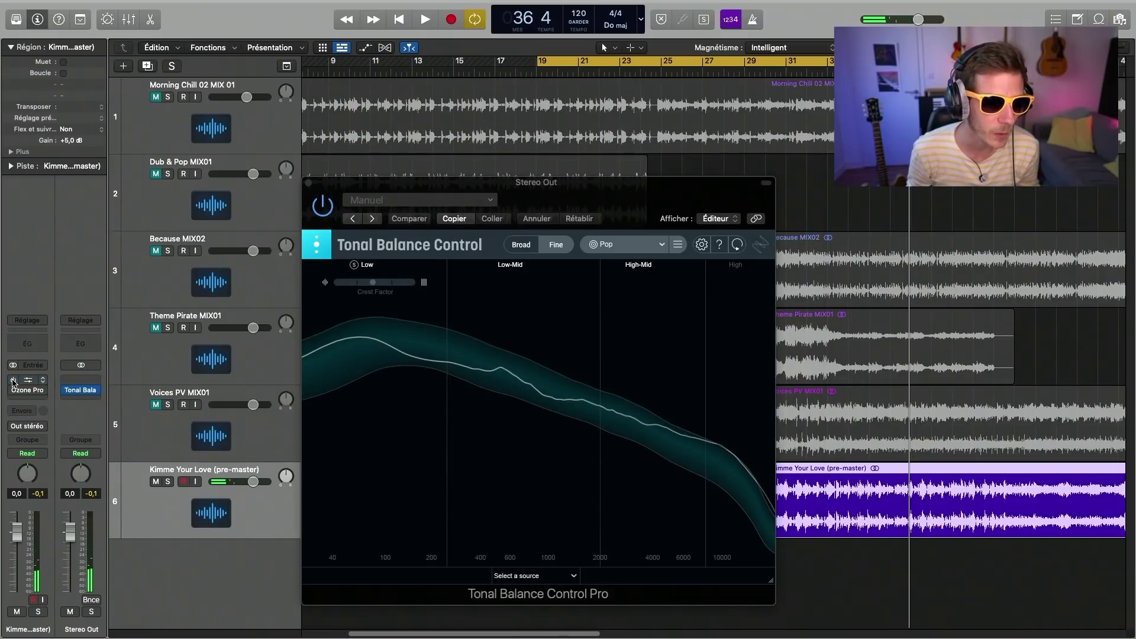
# Step: Run Master Assistant in the lower Ozone Pro with Modern modules, Manual loudness, Medium intensity and Streaming destination, and accept its suggestion
pyautogui.moveTo(13, 391)
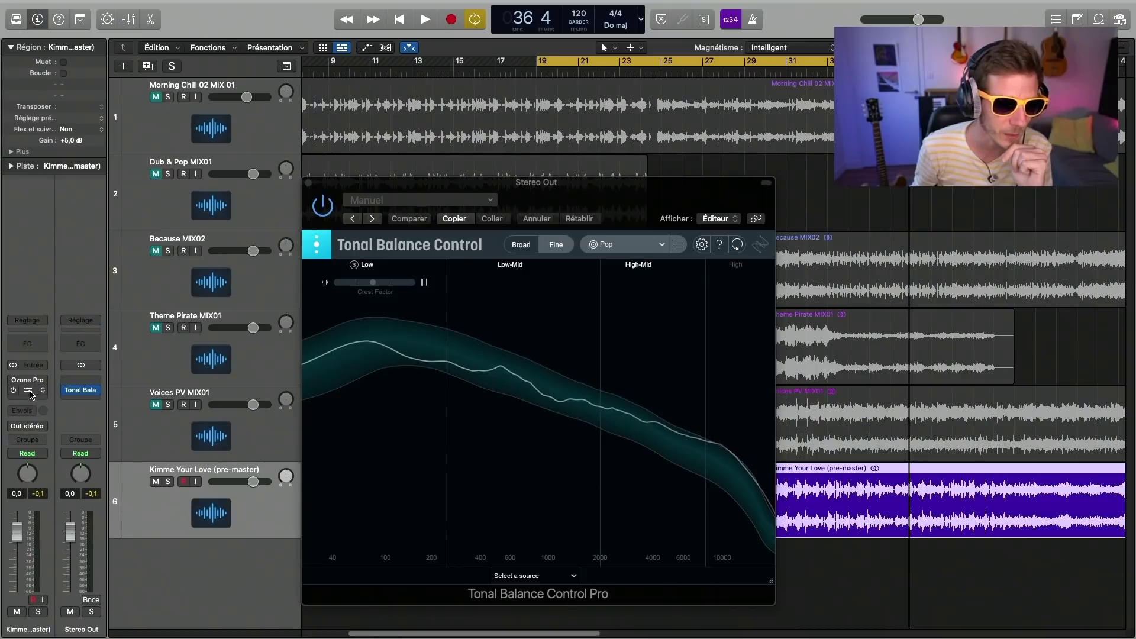
pyautogui.click(28, 391)
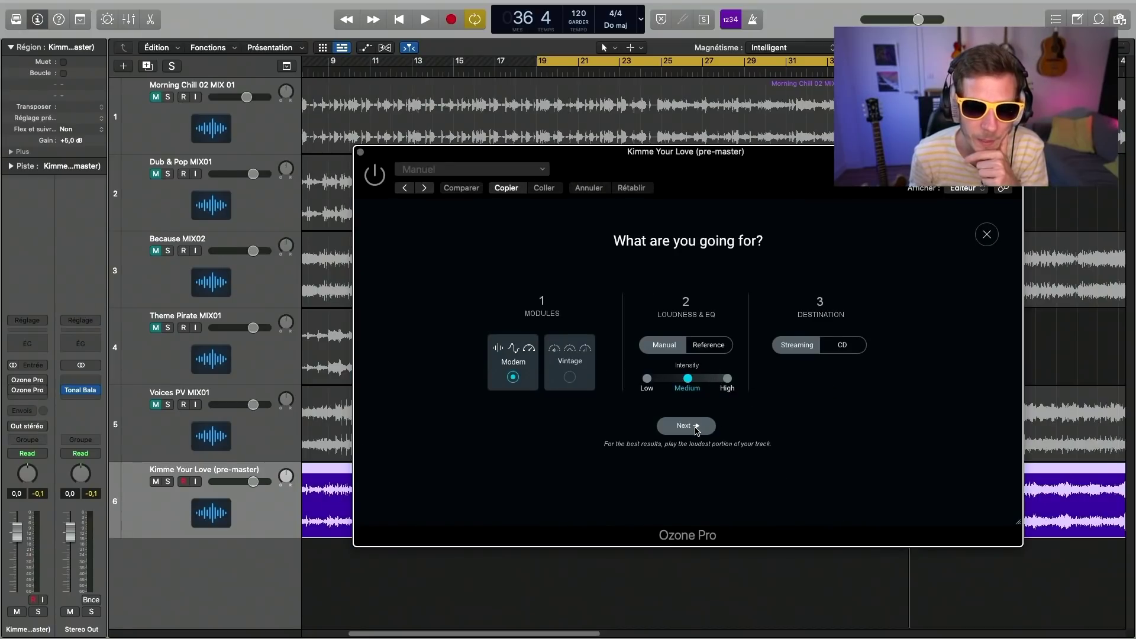
pyautogui.click(686, 426)
pyautogui.press('space')
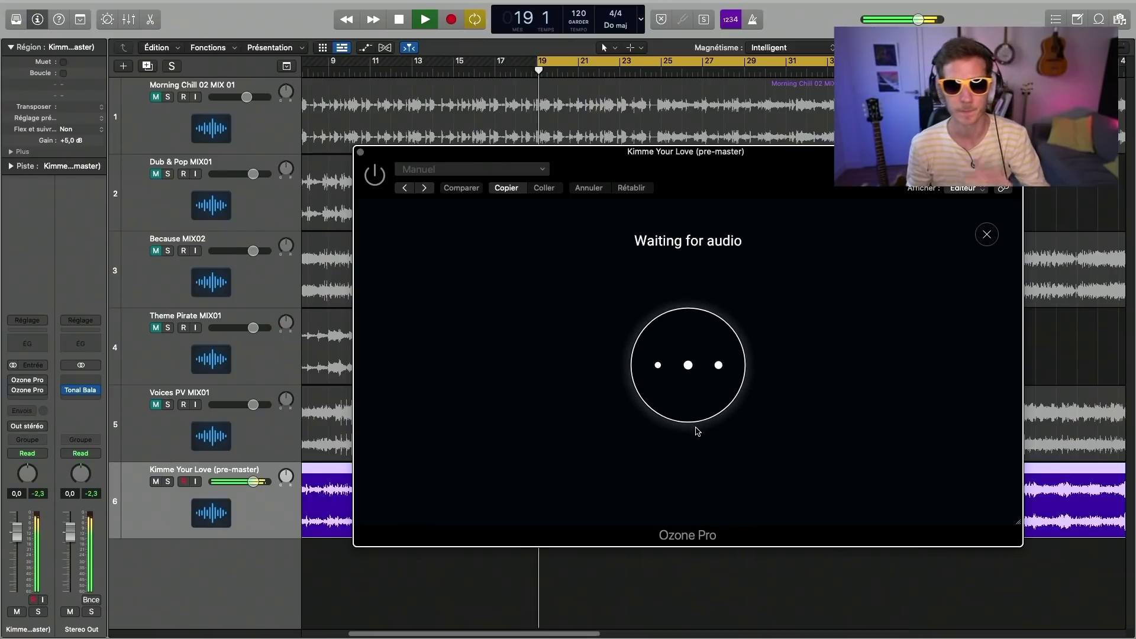
pyautogui.moveTo(12, 394)
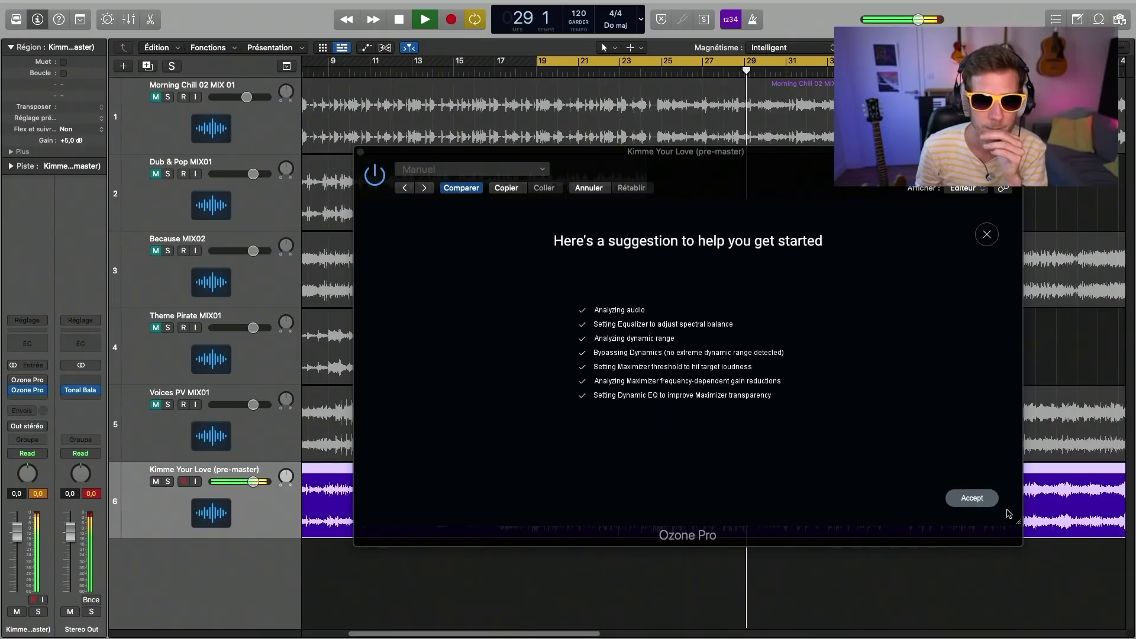
pyautogui.click(985, 503)
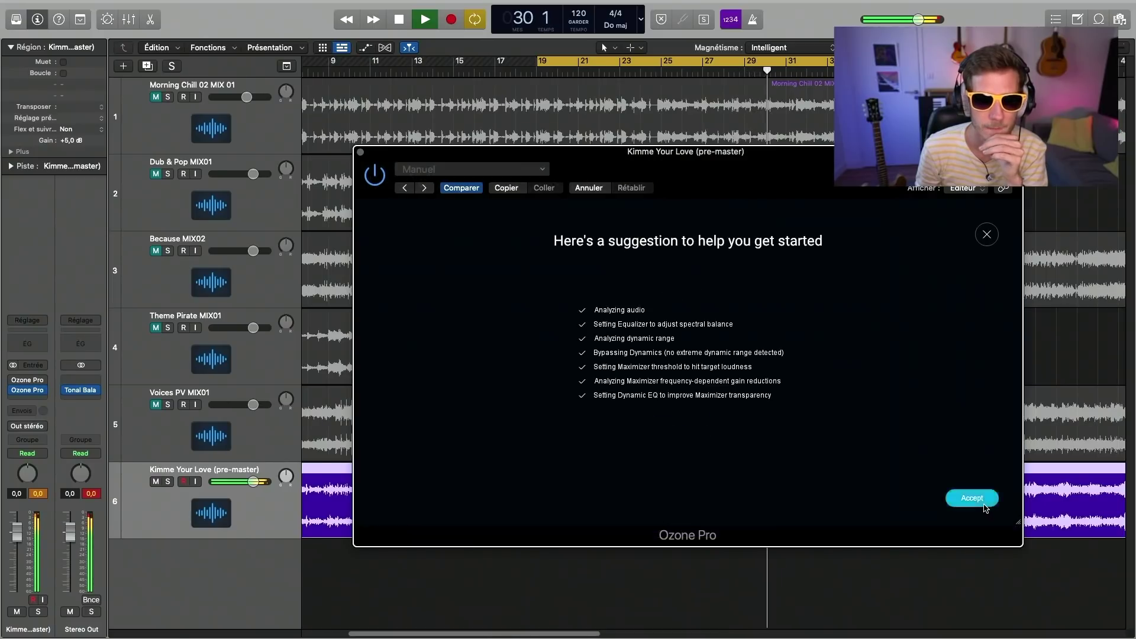
pyautogui.click(985, 503)
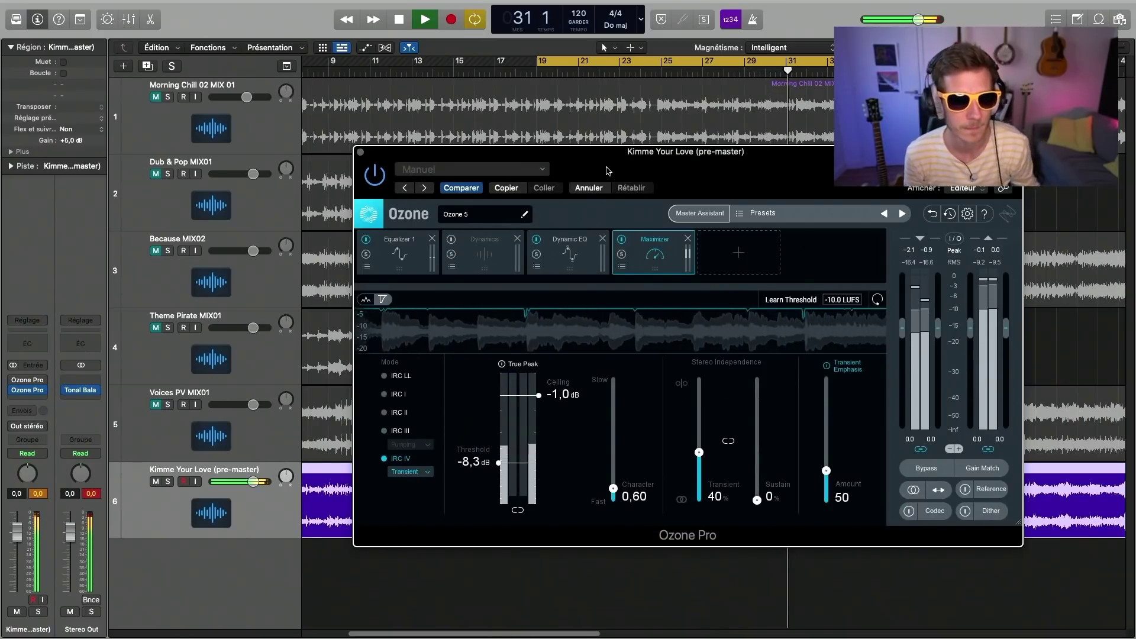
# Step: Reset the peak level reading on Stereo Out and move the Ozone window beside the channel strips
pyautogui.moveTo(606, 171); pyautogui.dragTo(555, 155)
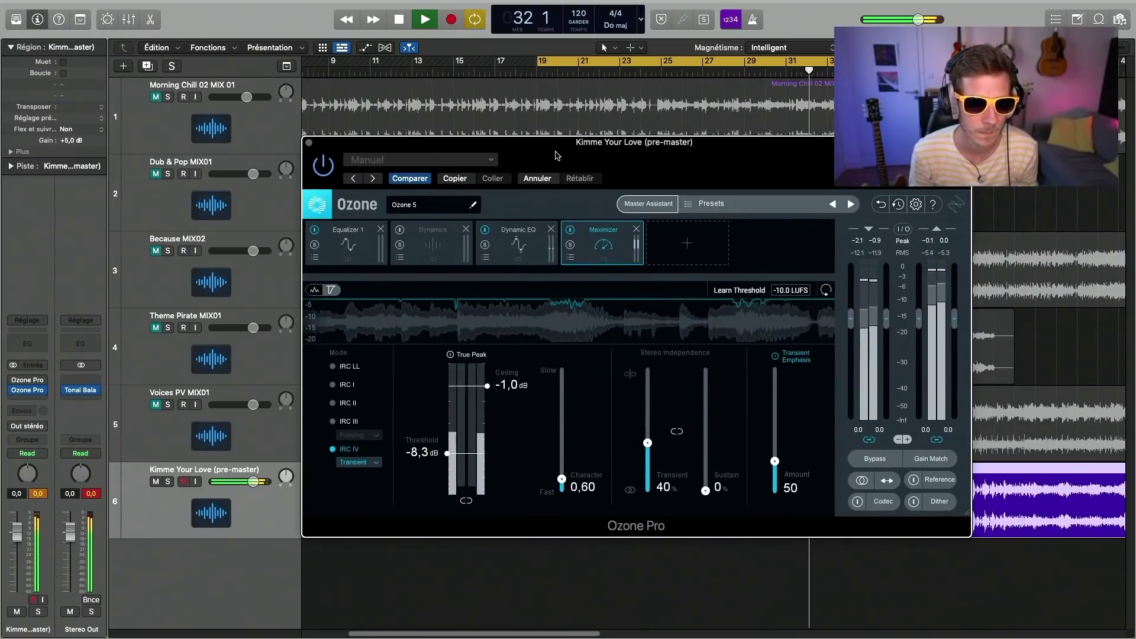
pyautogui.click(98, 494)
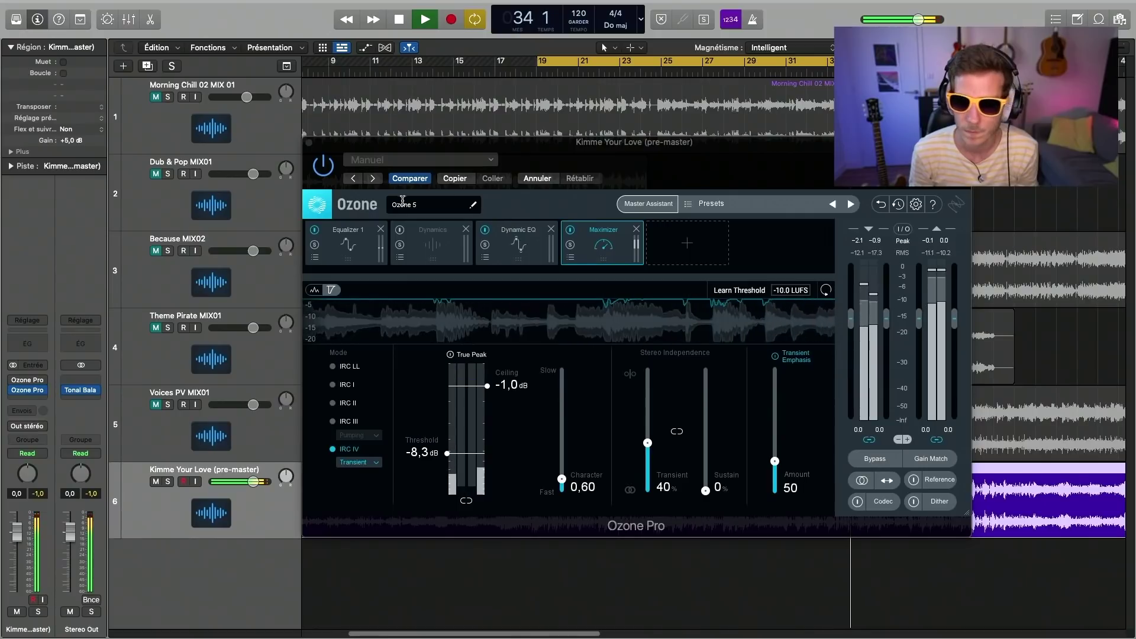
pyautogui.moveTo(563, 153); pyautogui.dragTo(362, 172)
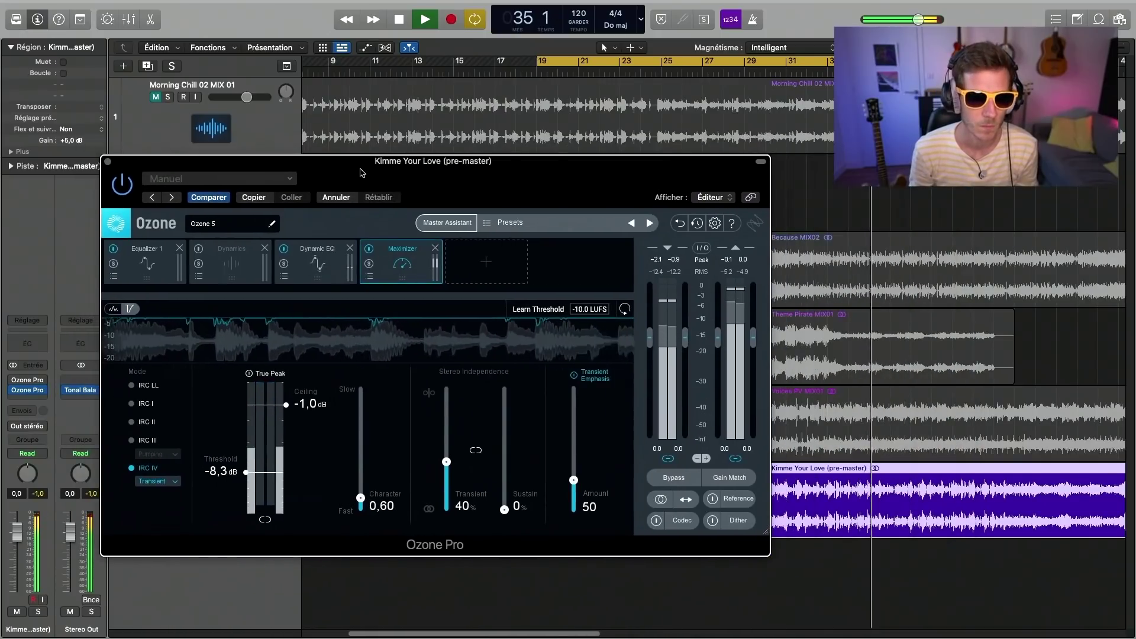
# Step: Compare the two Ozone Pro masters on Kimme Your Love (pre-master) by alternately bypassing them during playback, and close the plug-in window
pyautogui.press('space')
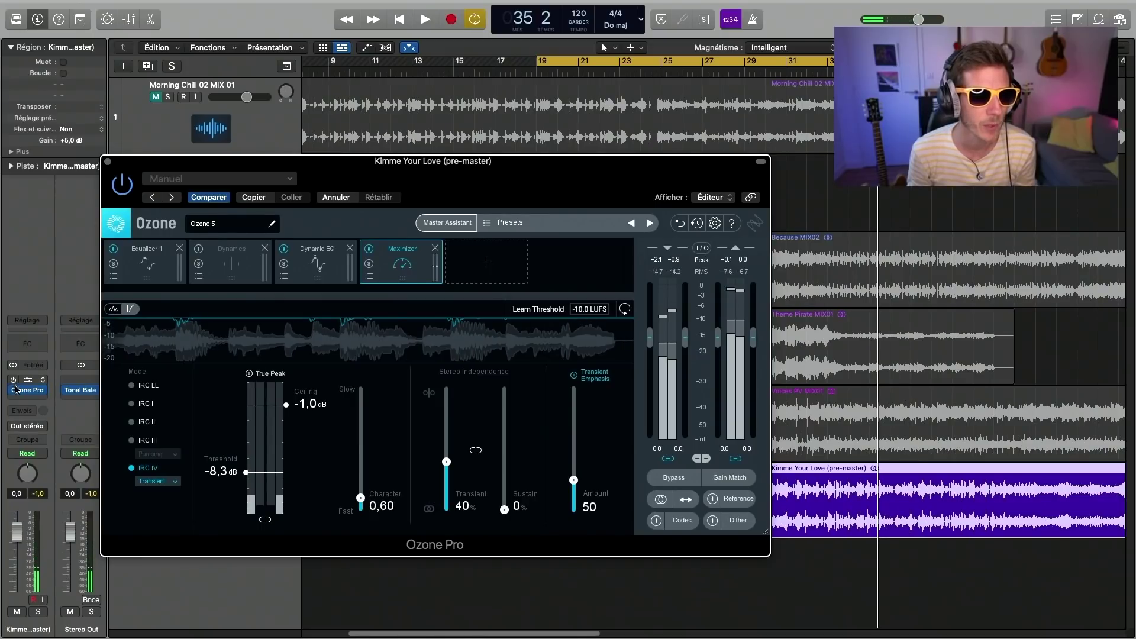
pyautogui.press('space')
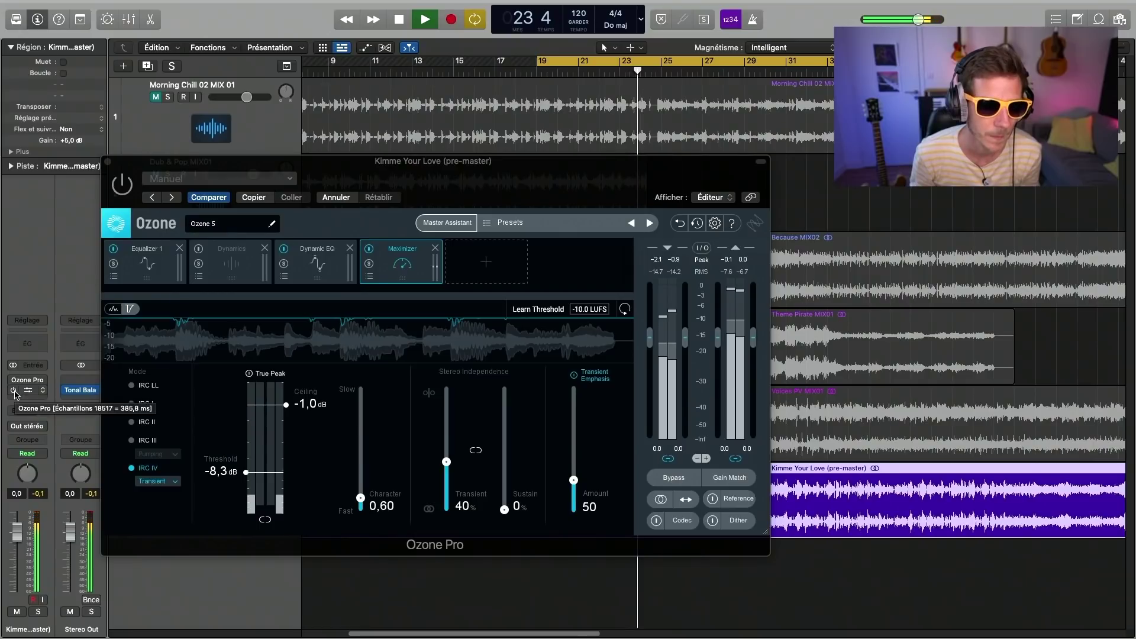
pyautogui.click(13, 390)
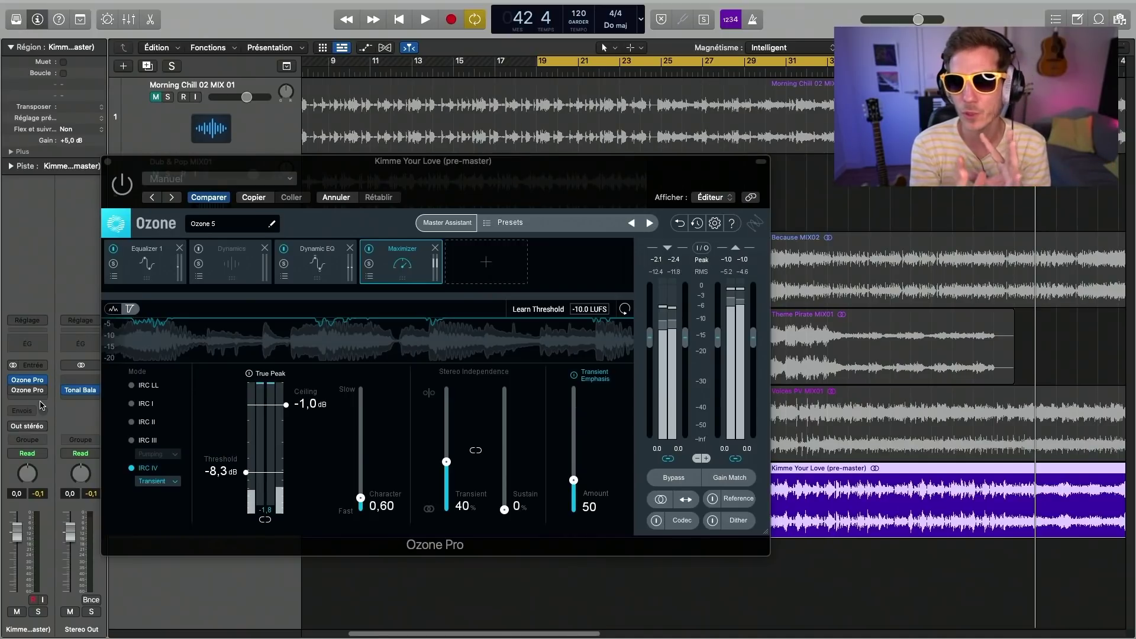
pyautogui.click(13, 380)
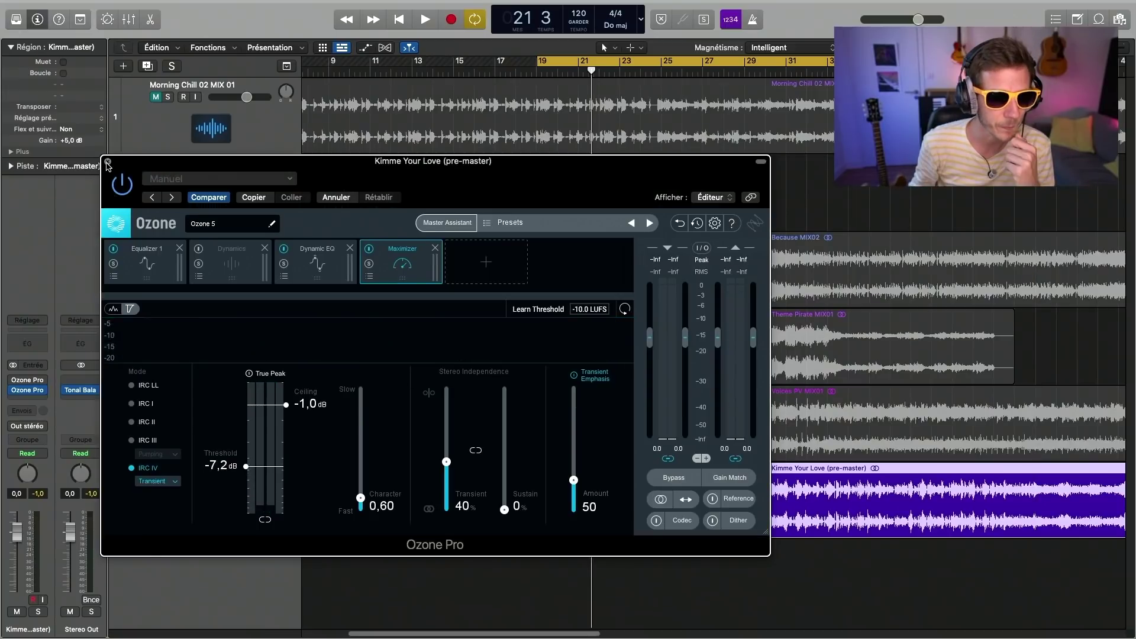
pyautogui.click(107, 162)
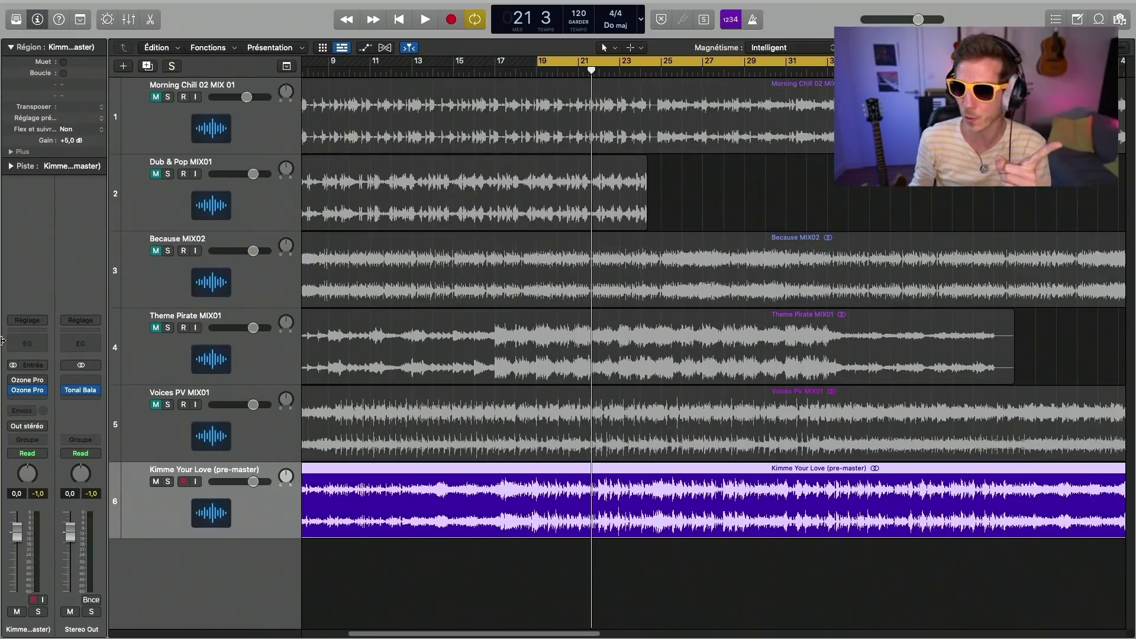